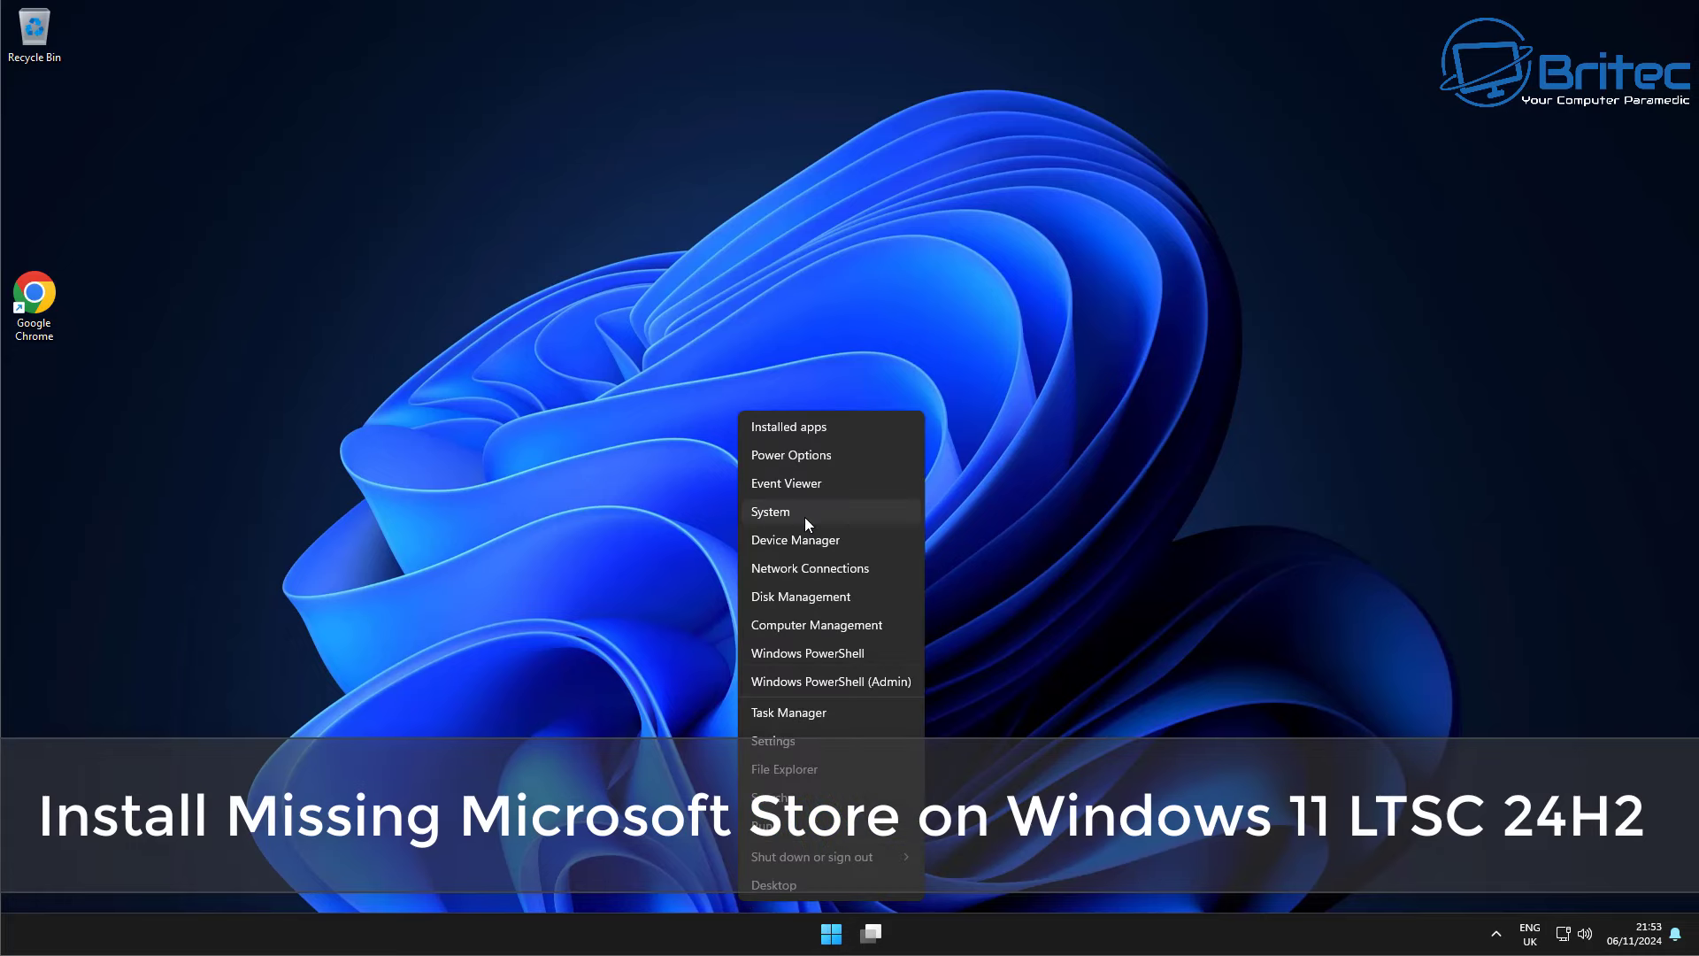
# Check the system information page, which shows the Windows 11 IoT Enterprise LTSC edition.
pyautogui.click(804, 516)
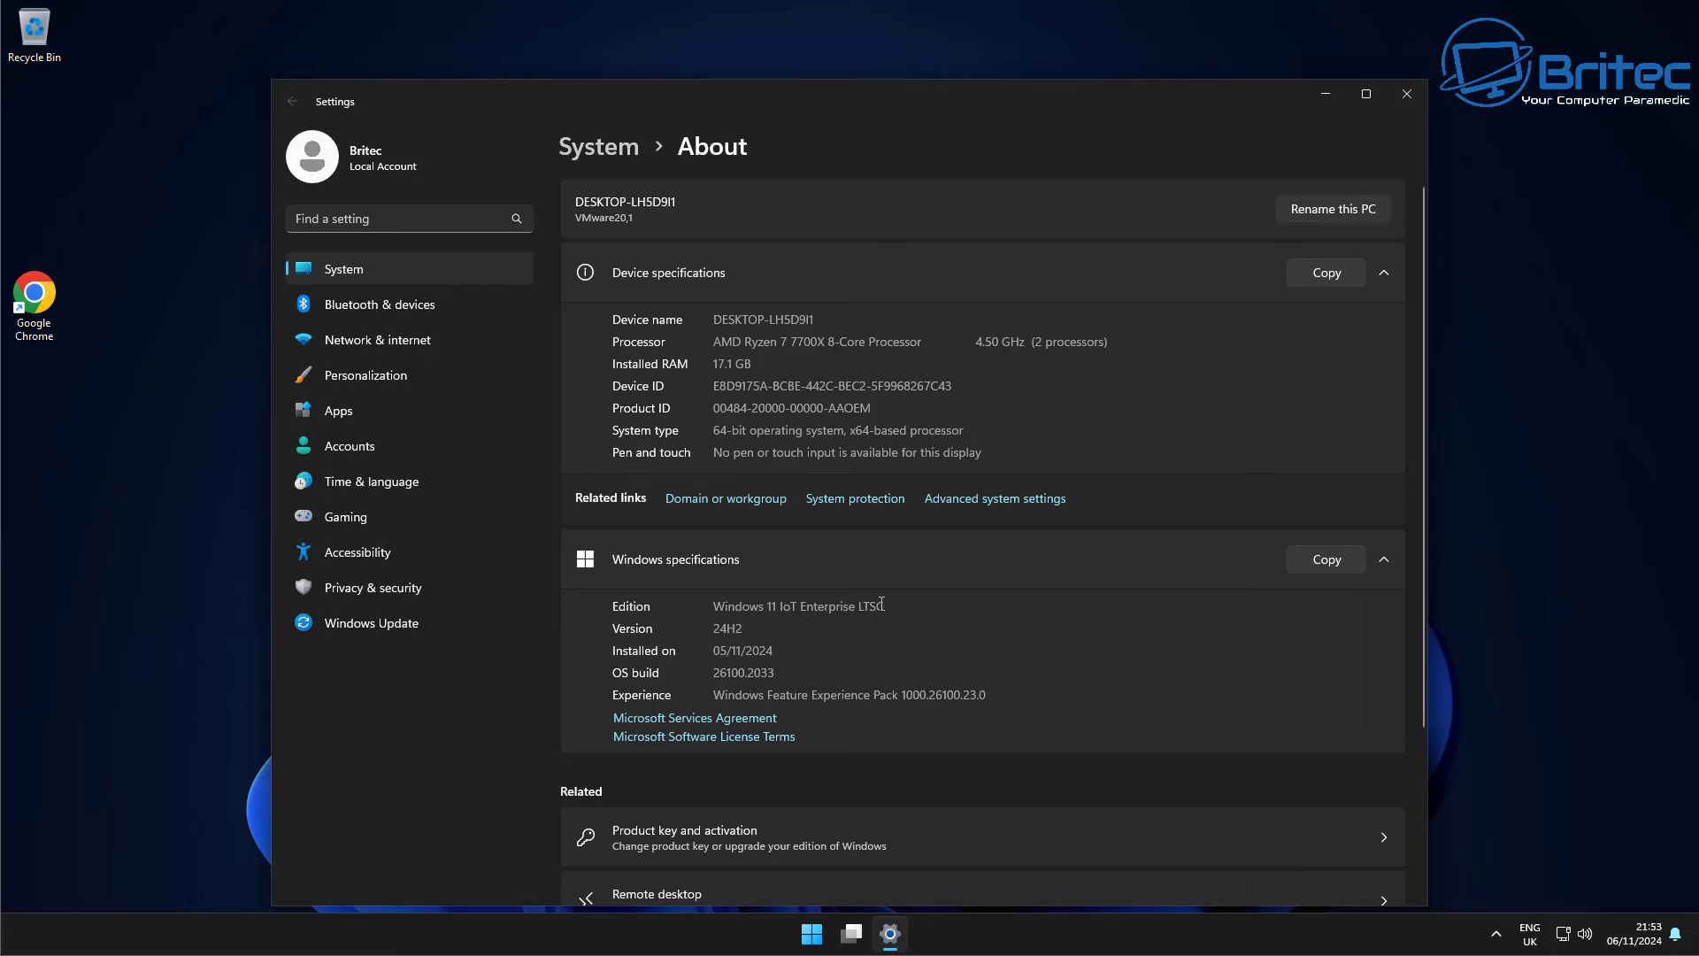
pyautogui.moveTo(881, 605); pyautogui.dragTo(713, 606)
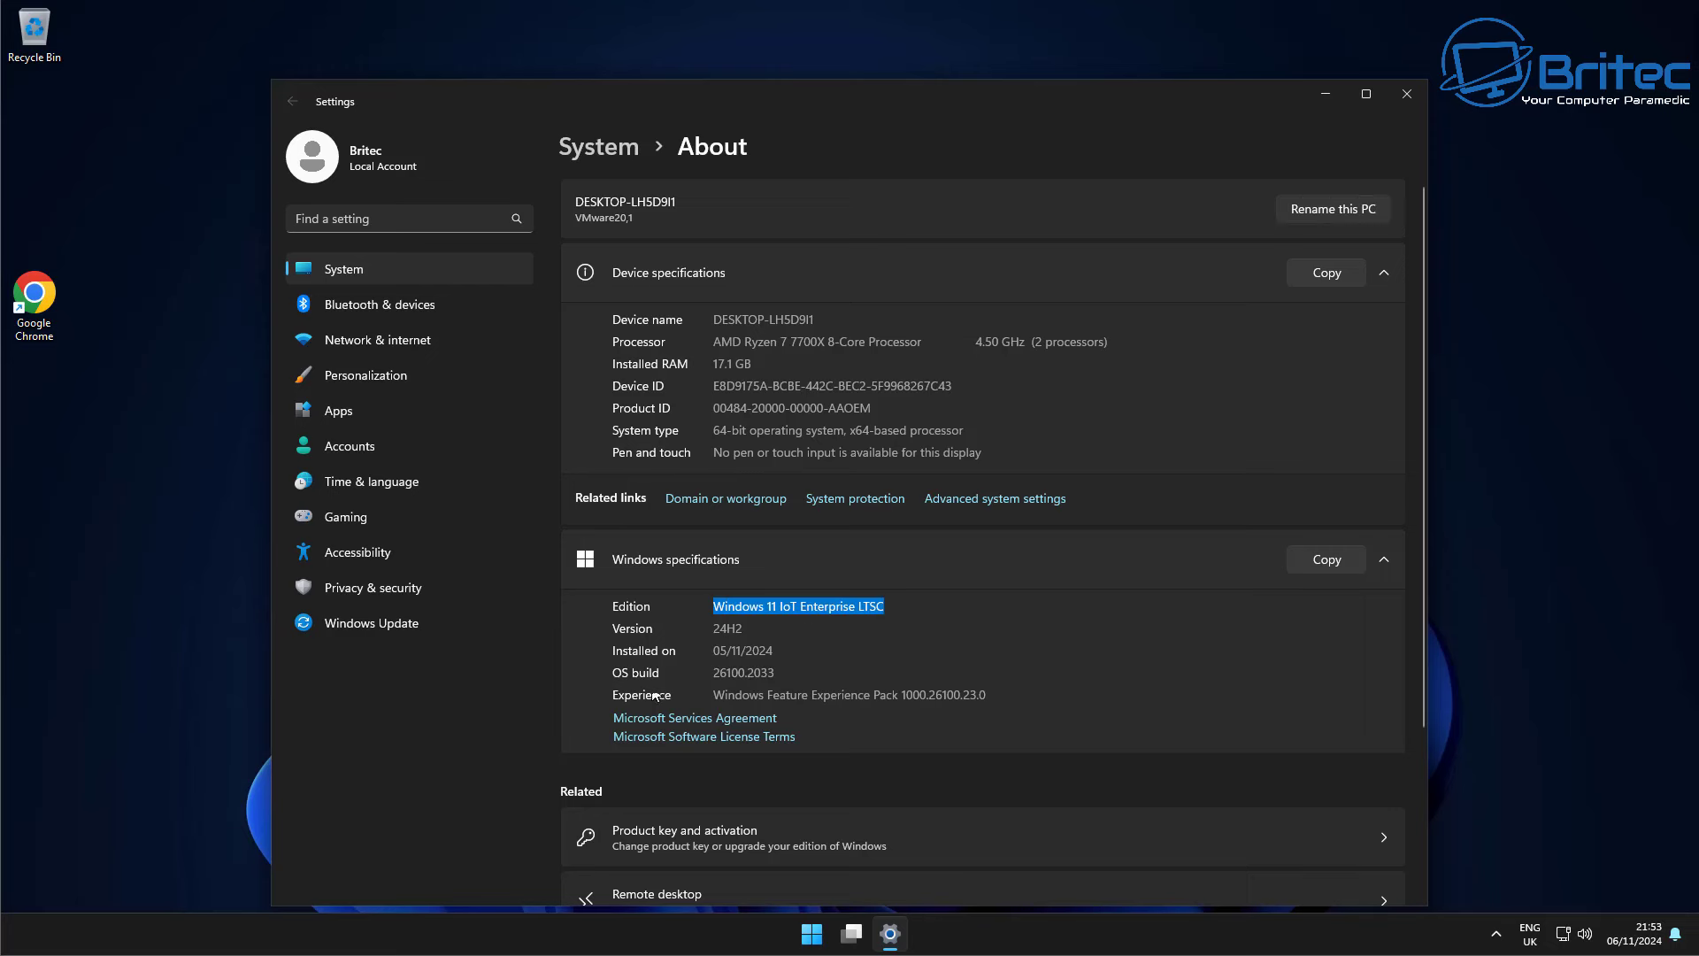
pyautogui.click(892, 604)
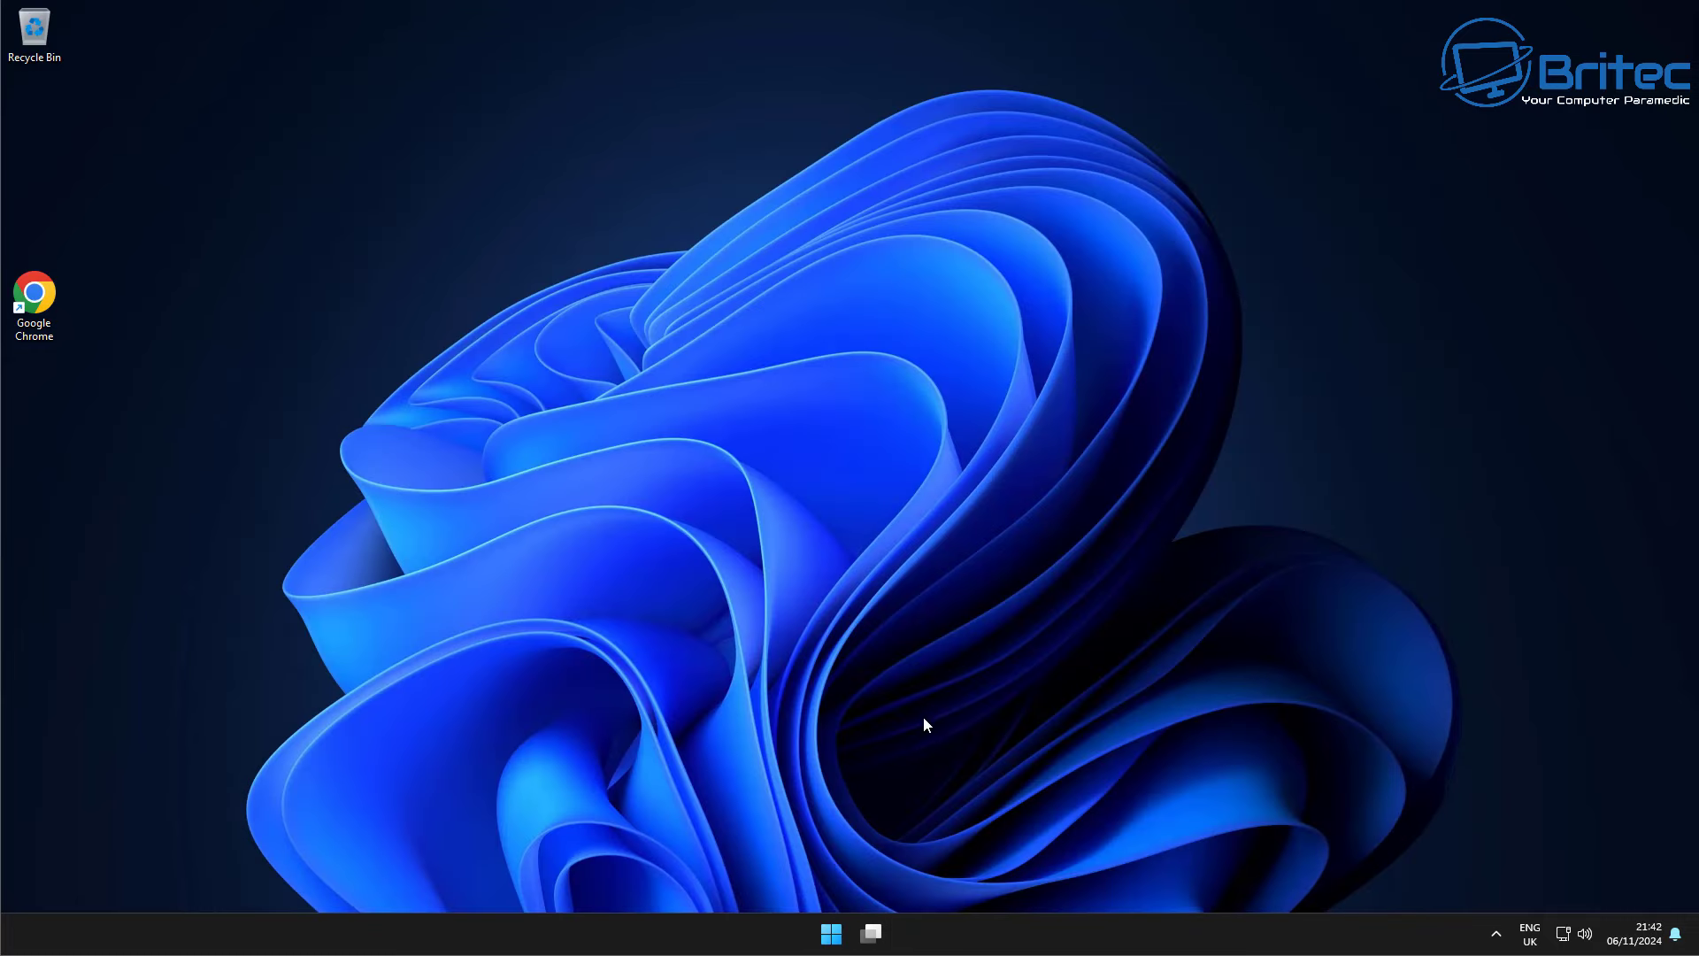
# Browse the full list of installed apps, then return to the desktop.
pyautogui.click(831, 941)
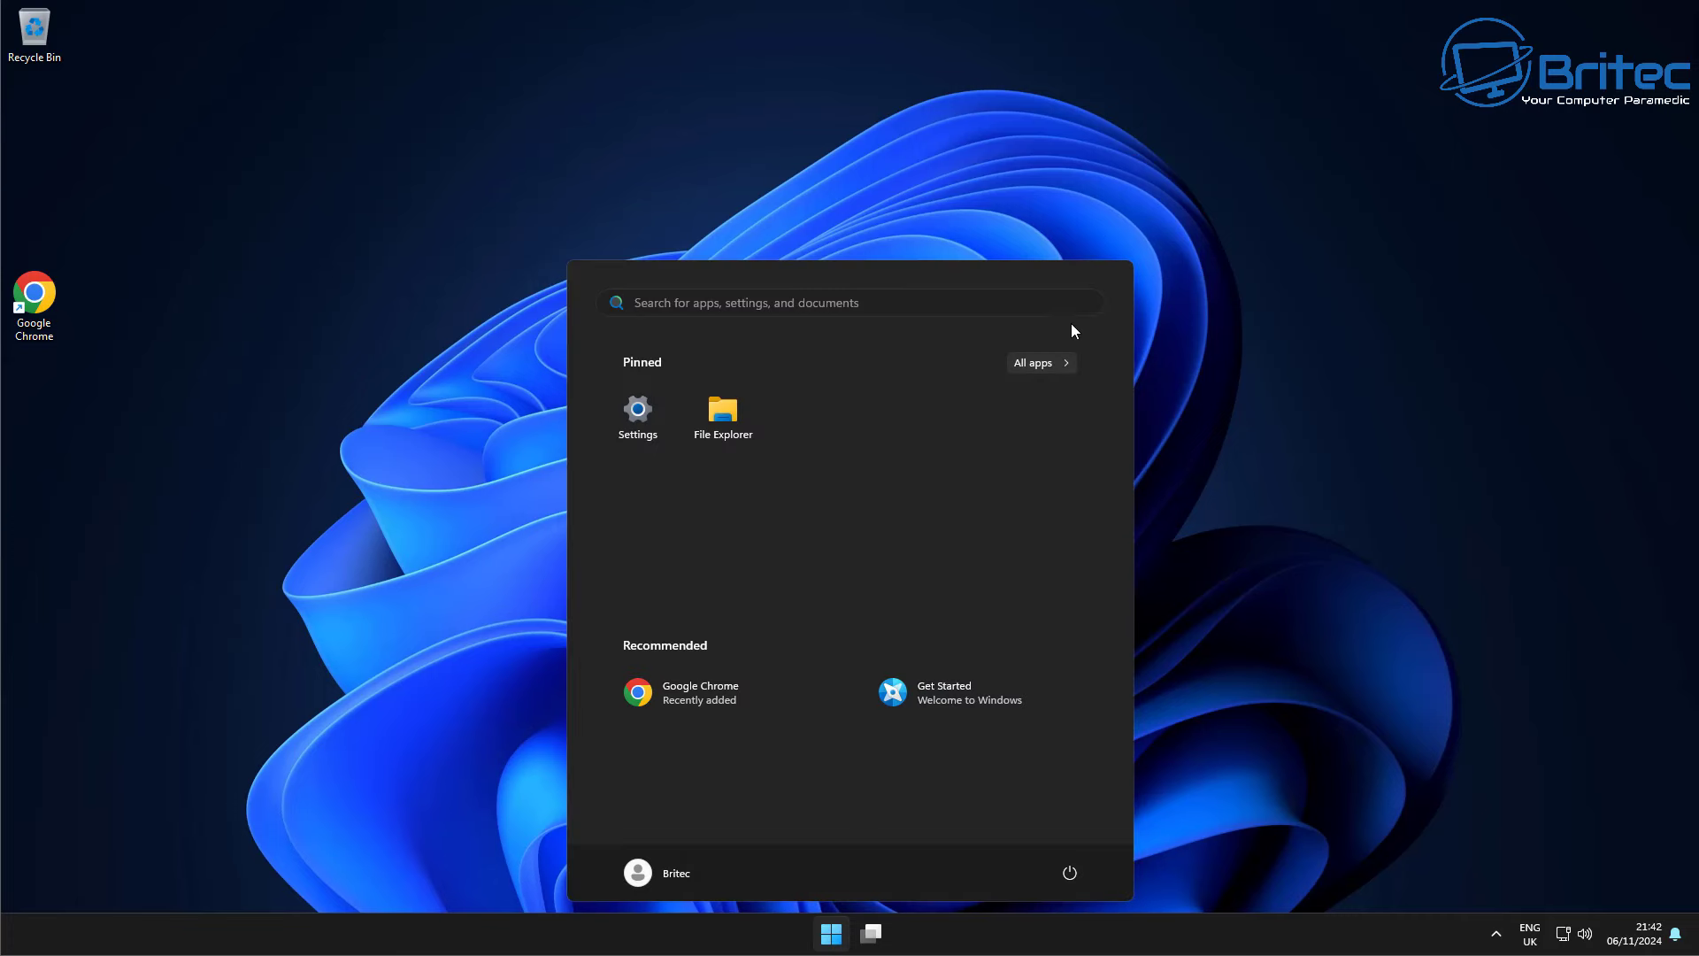
pyautogui.click(1039, 372)
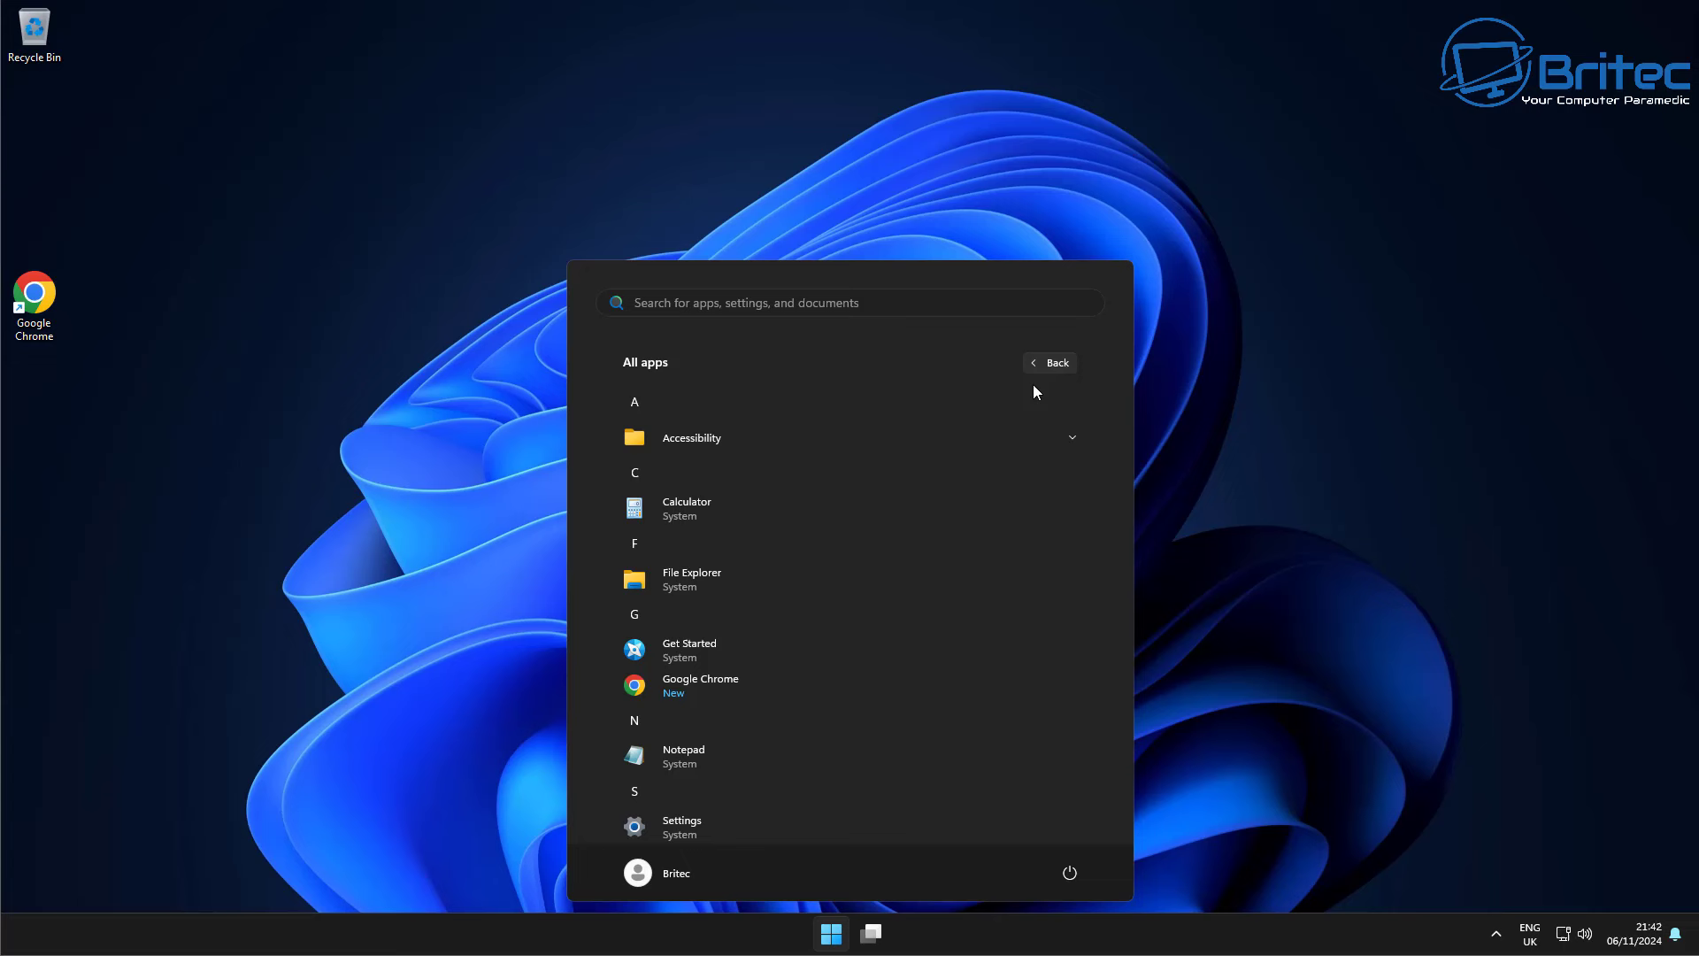
pyautogui.scroll(-2, 938, 520)
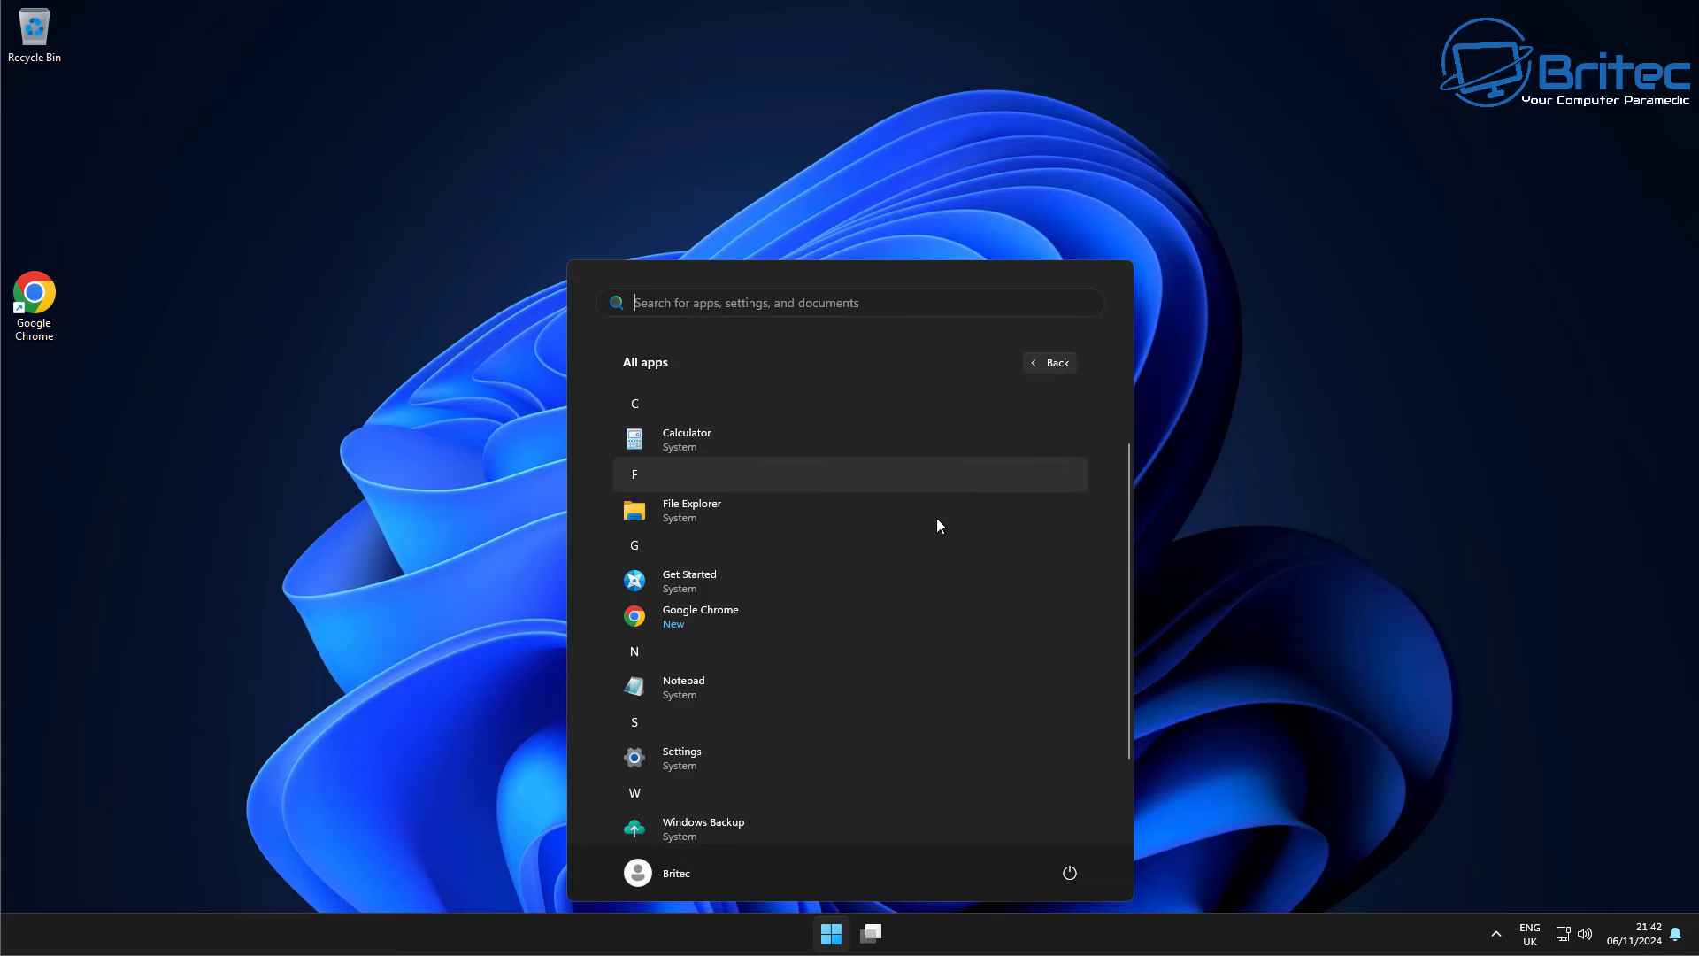
pyautogui.scroll(-2, 936, 518)
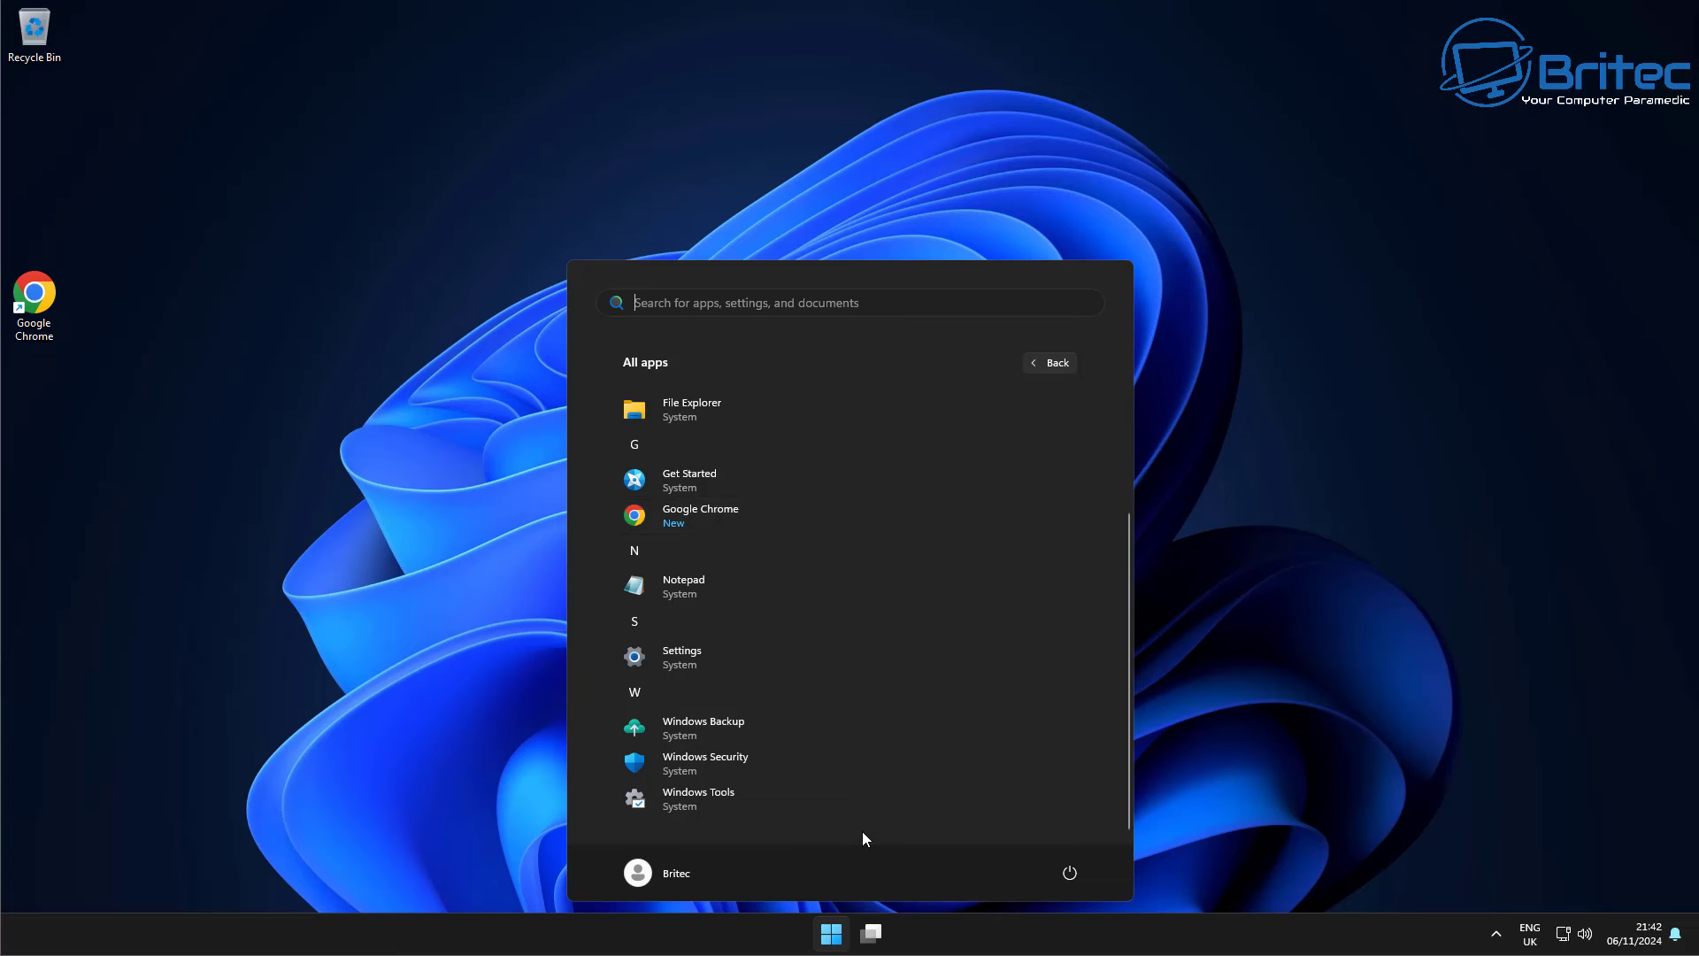
pyautogui.scroll(3, 862, 766)
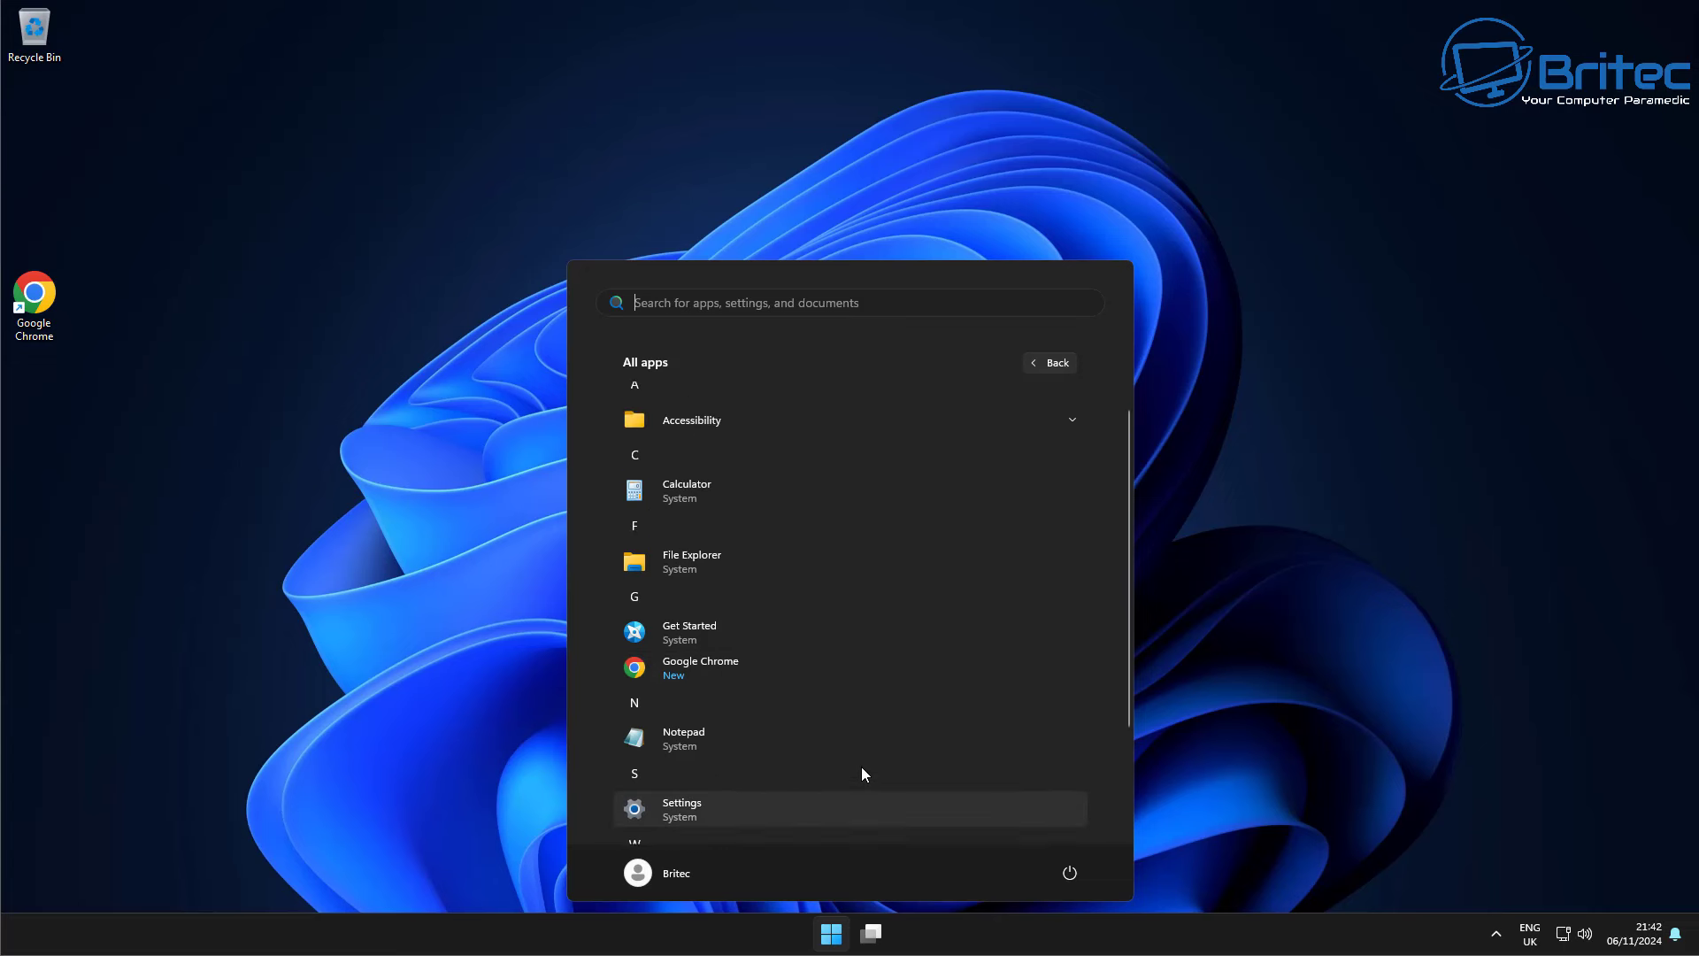
pyautogui.click(1190, 432)
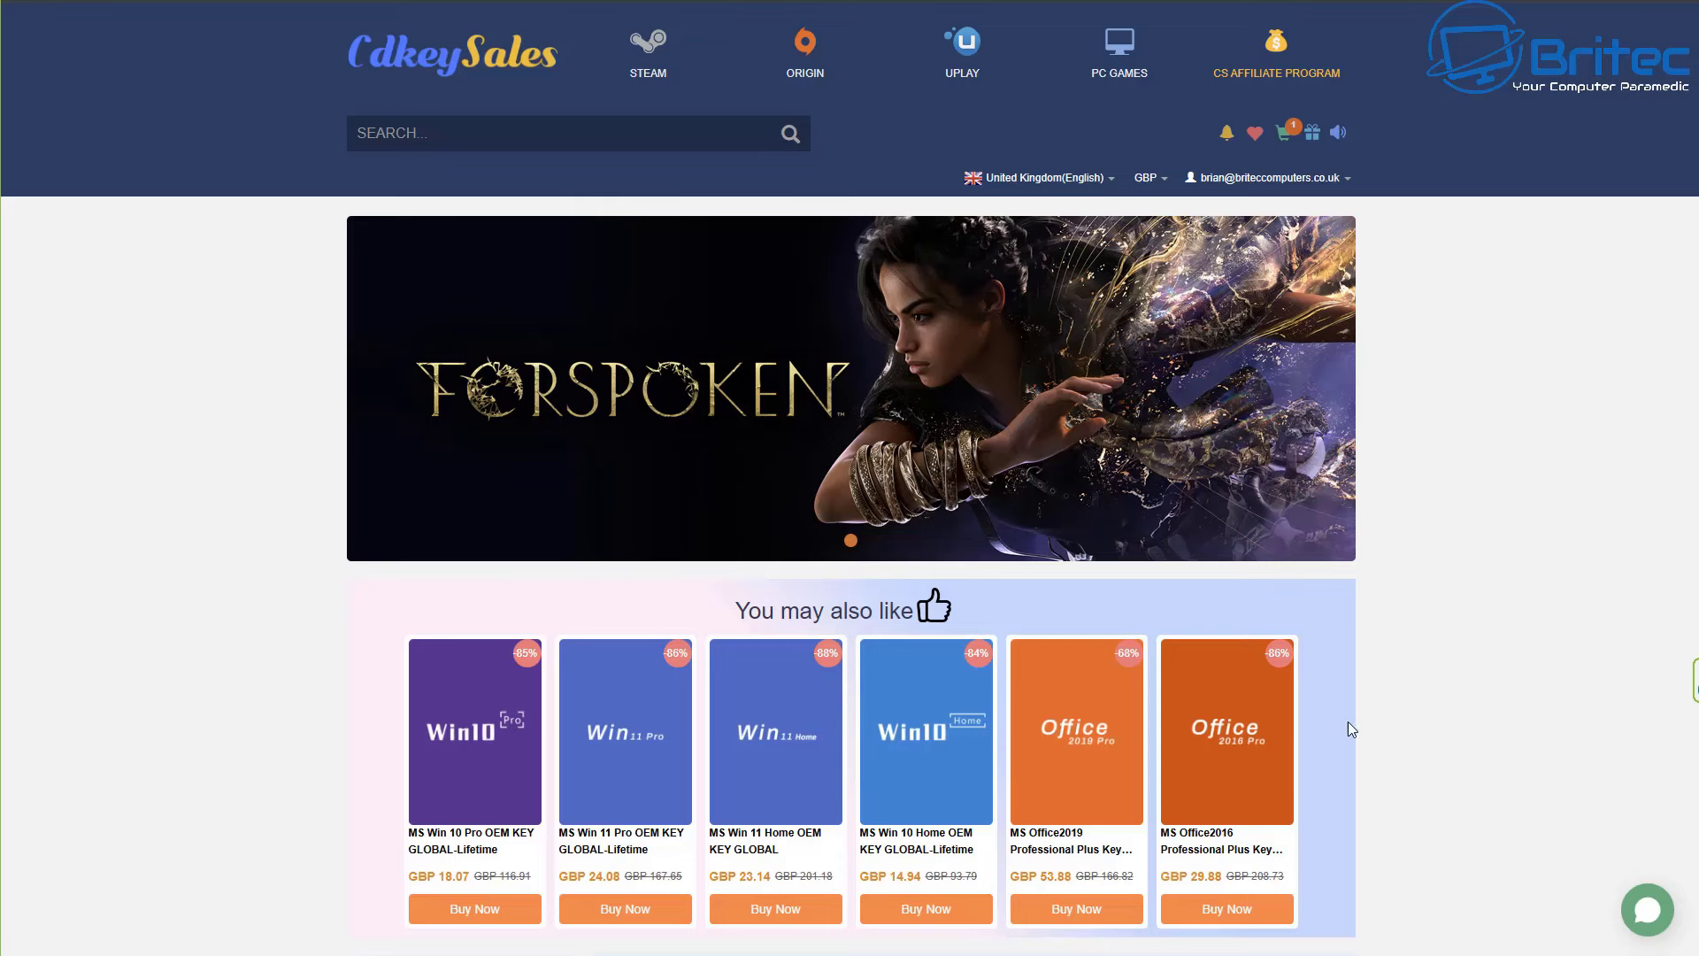
# Order the Win 11 Pro OEM key on CDKeySales and apply promotion code BR09.
pyautogui.click(479, 796)
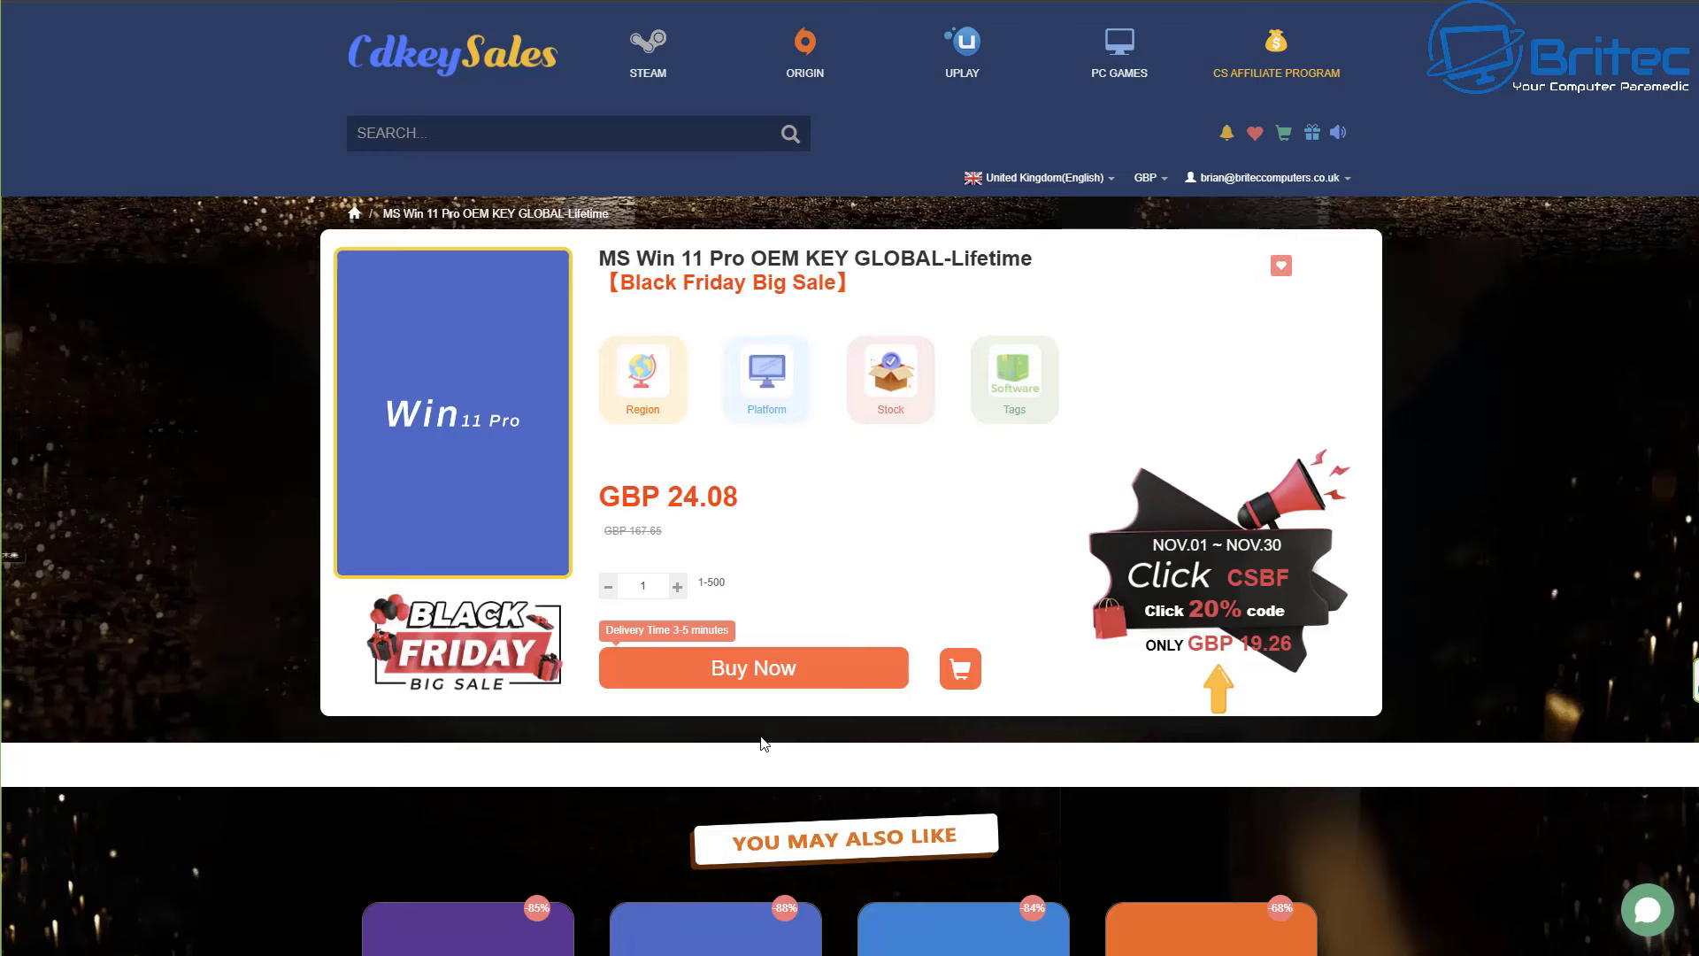
pyautogui.click(754, 688)
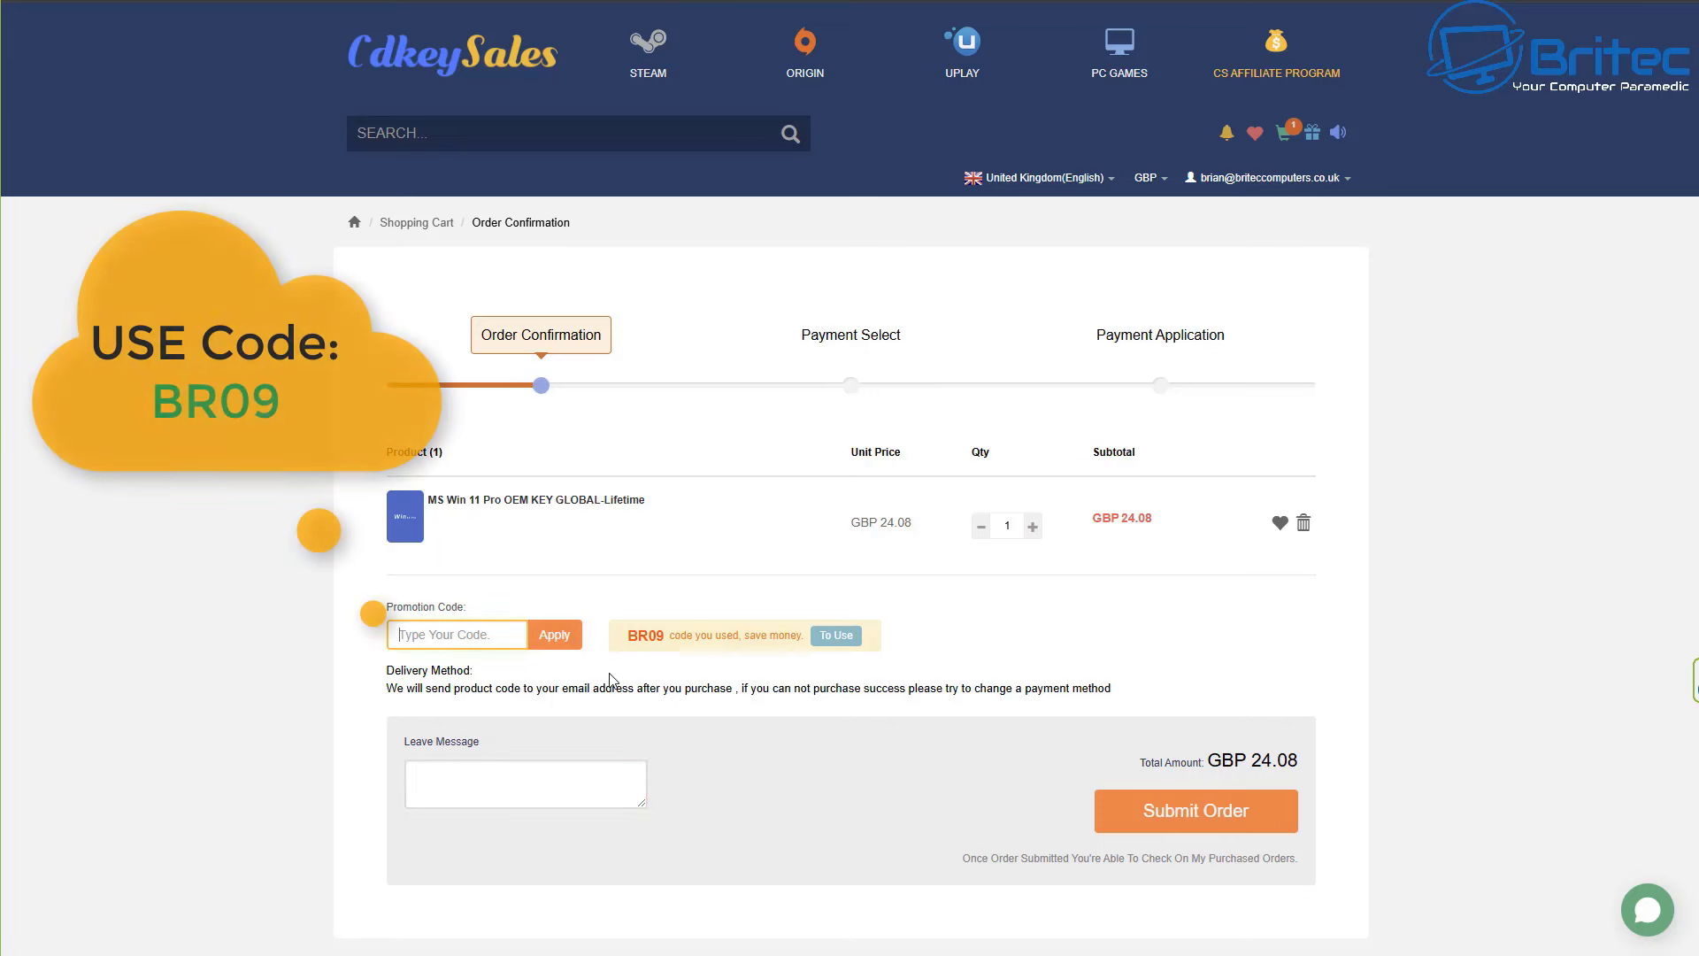
pyautogui.write('BR09')
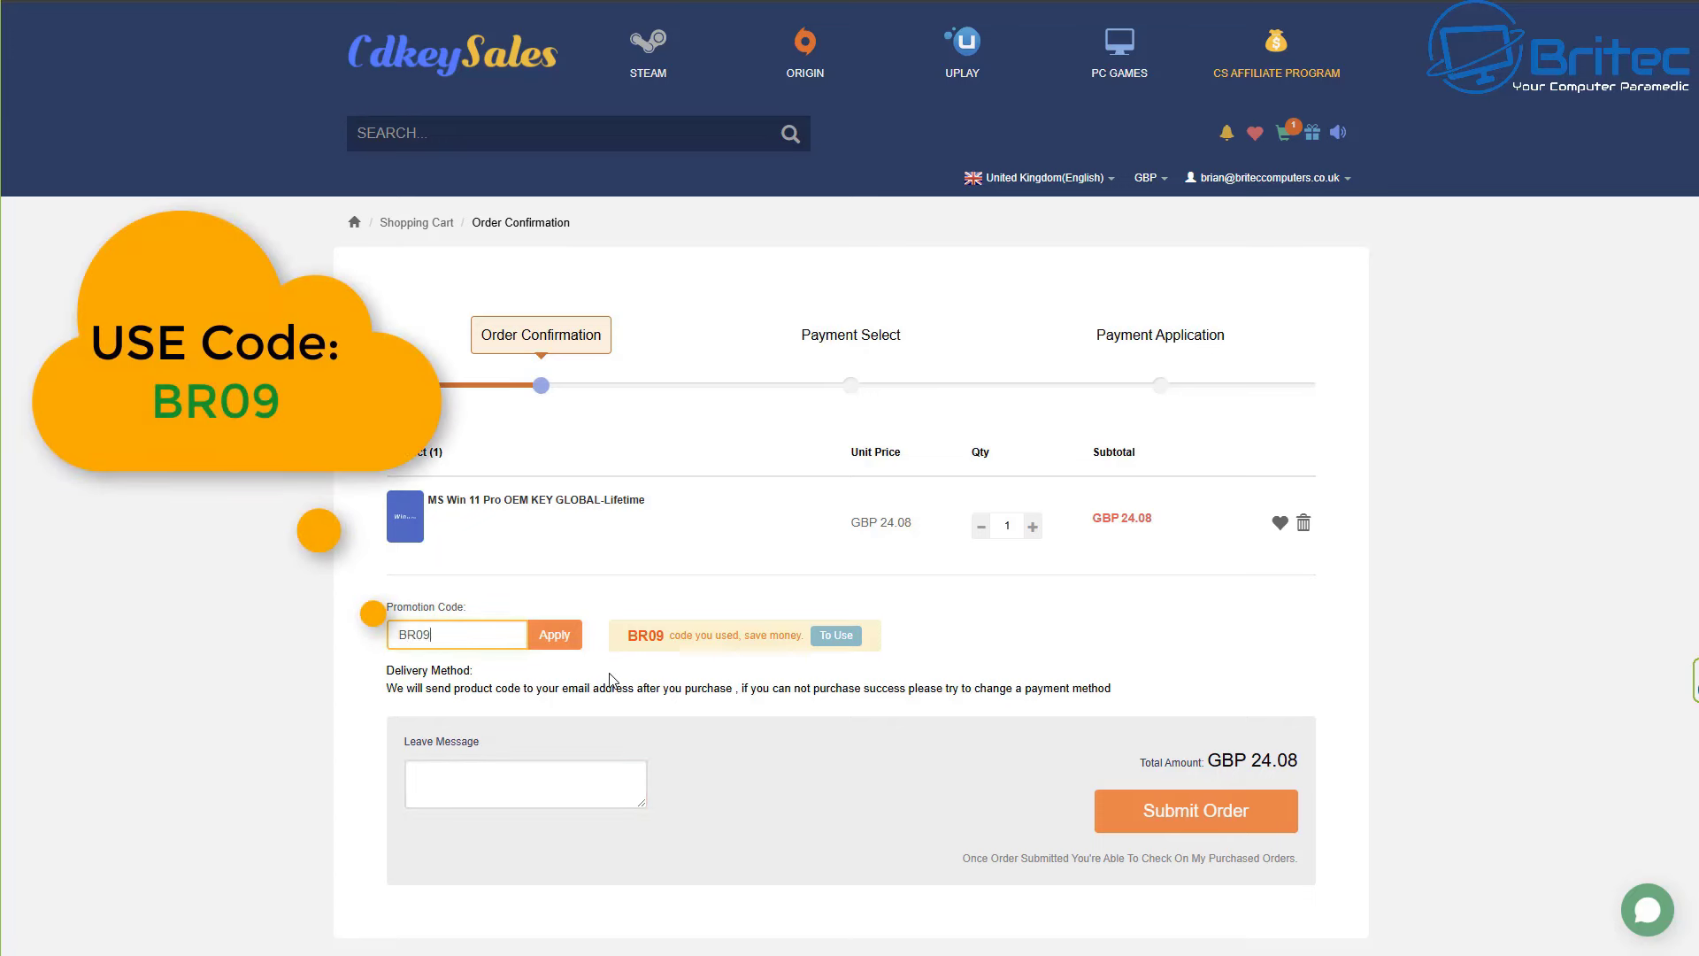
pyautogui.click(557, 641)
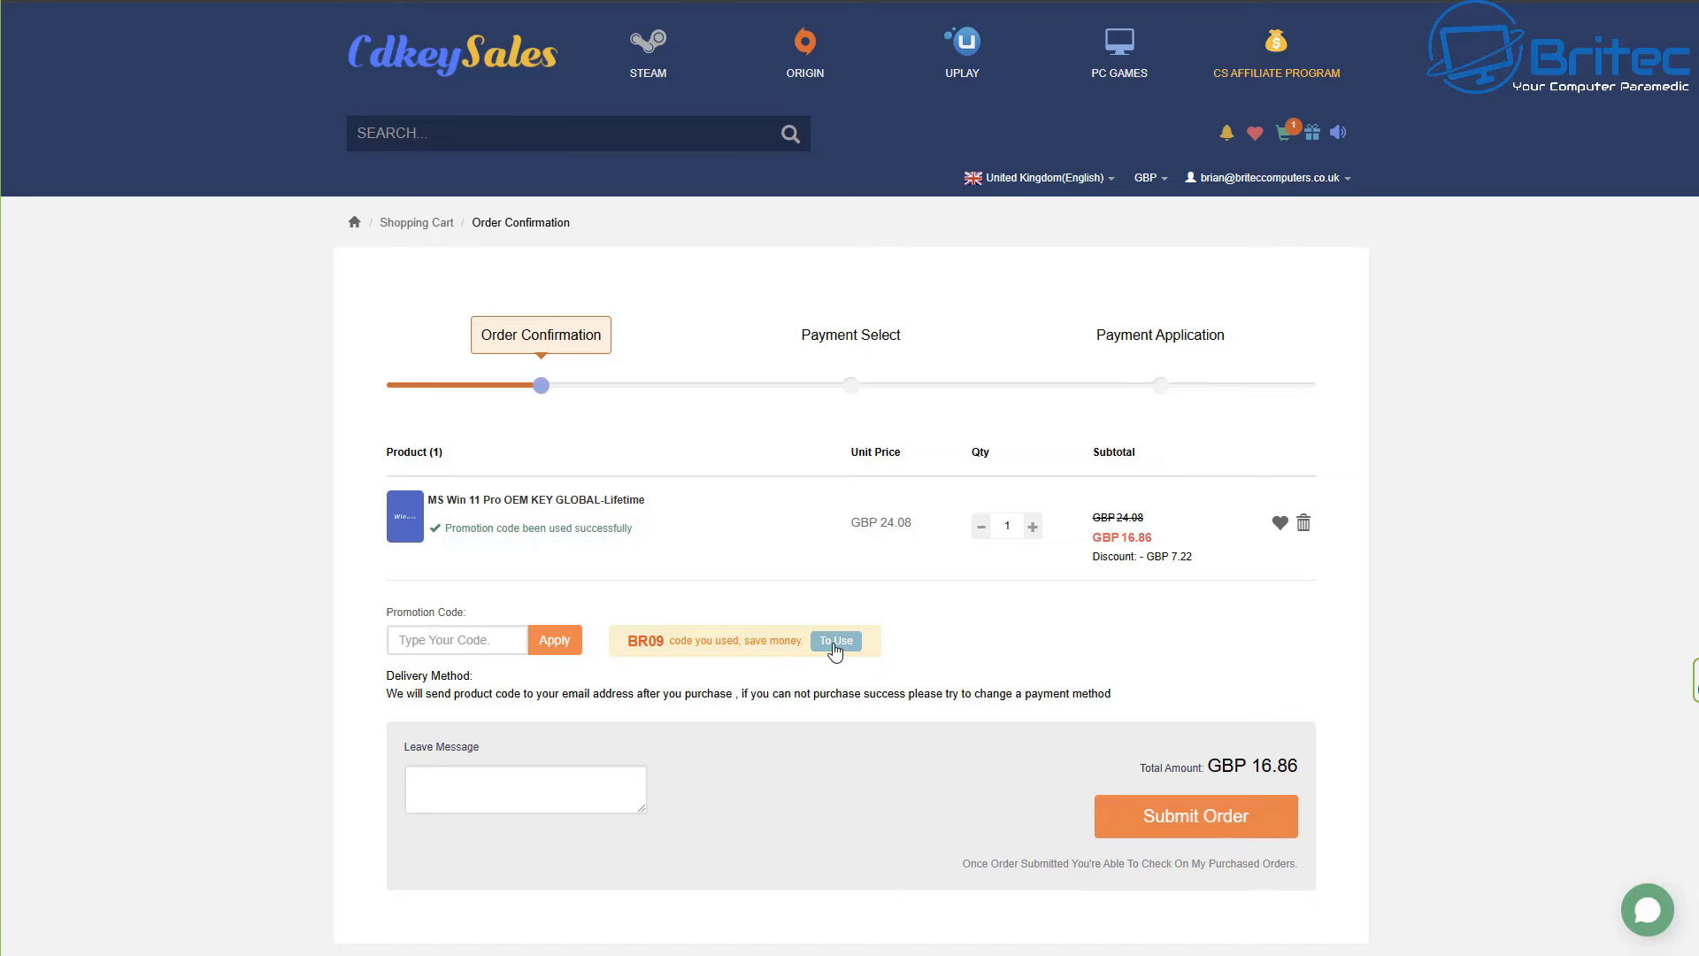
# Submit the discounted order, then activate Windows with the entered product key.
pyautogui.click(1206, 828)
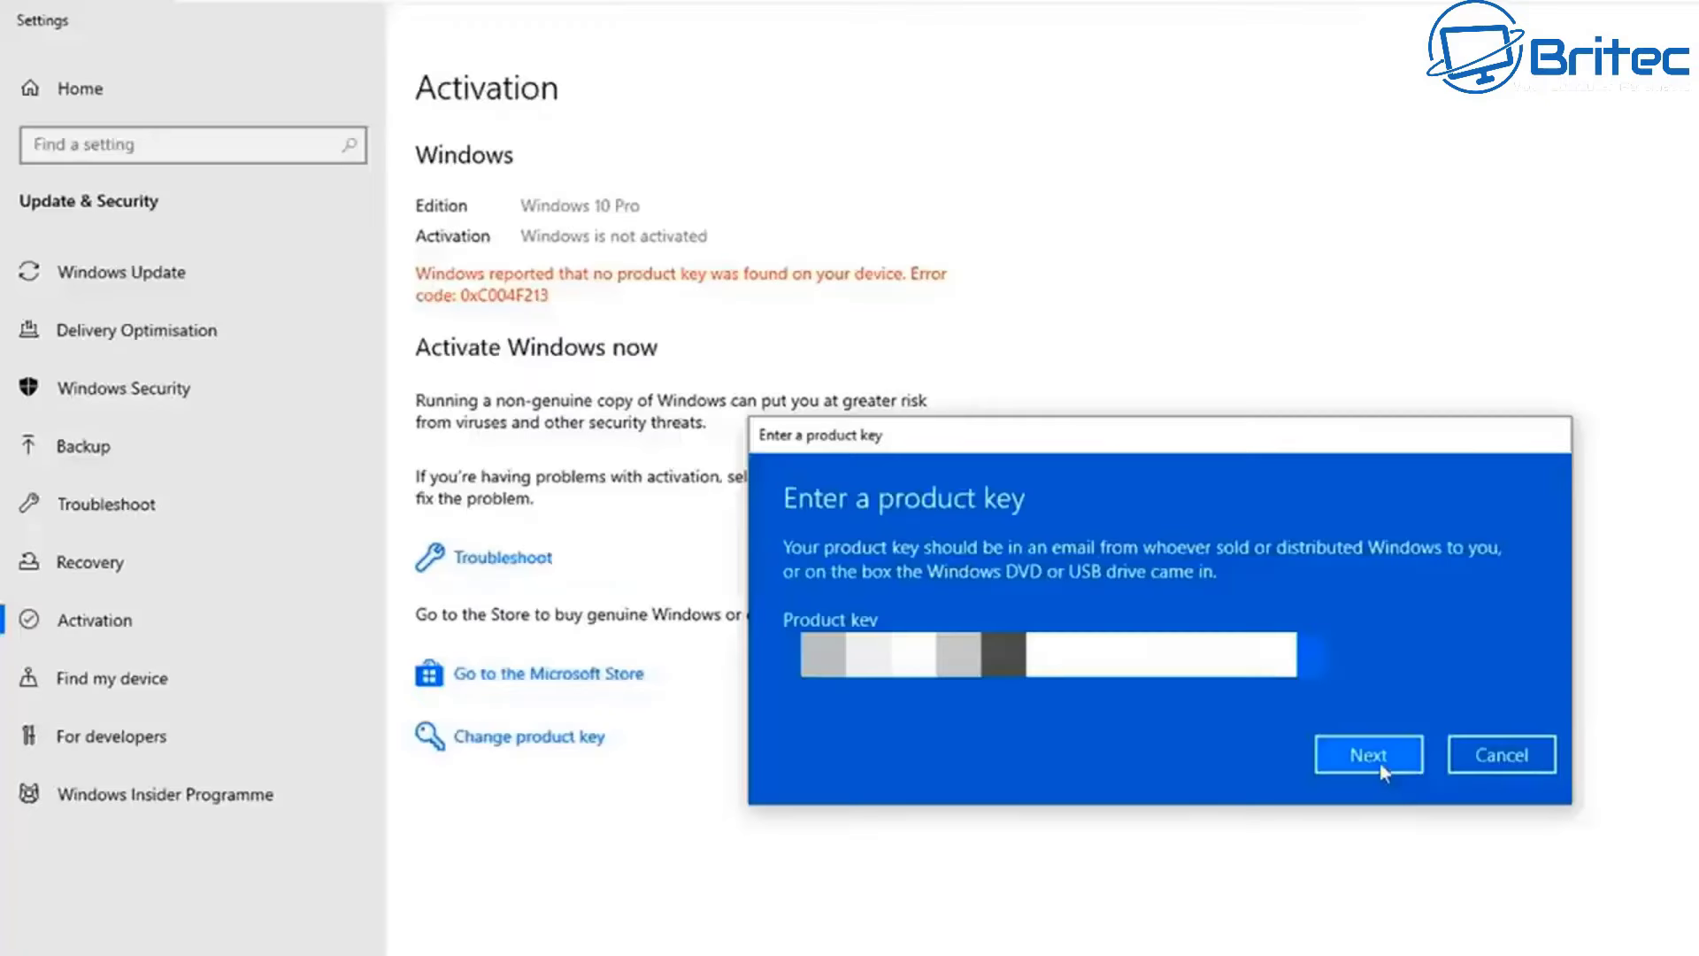
pyautogui.click(1379, 763)
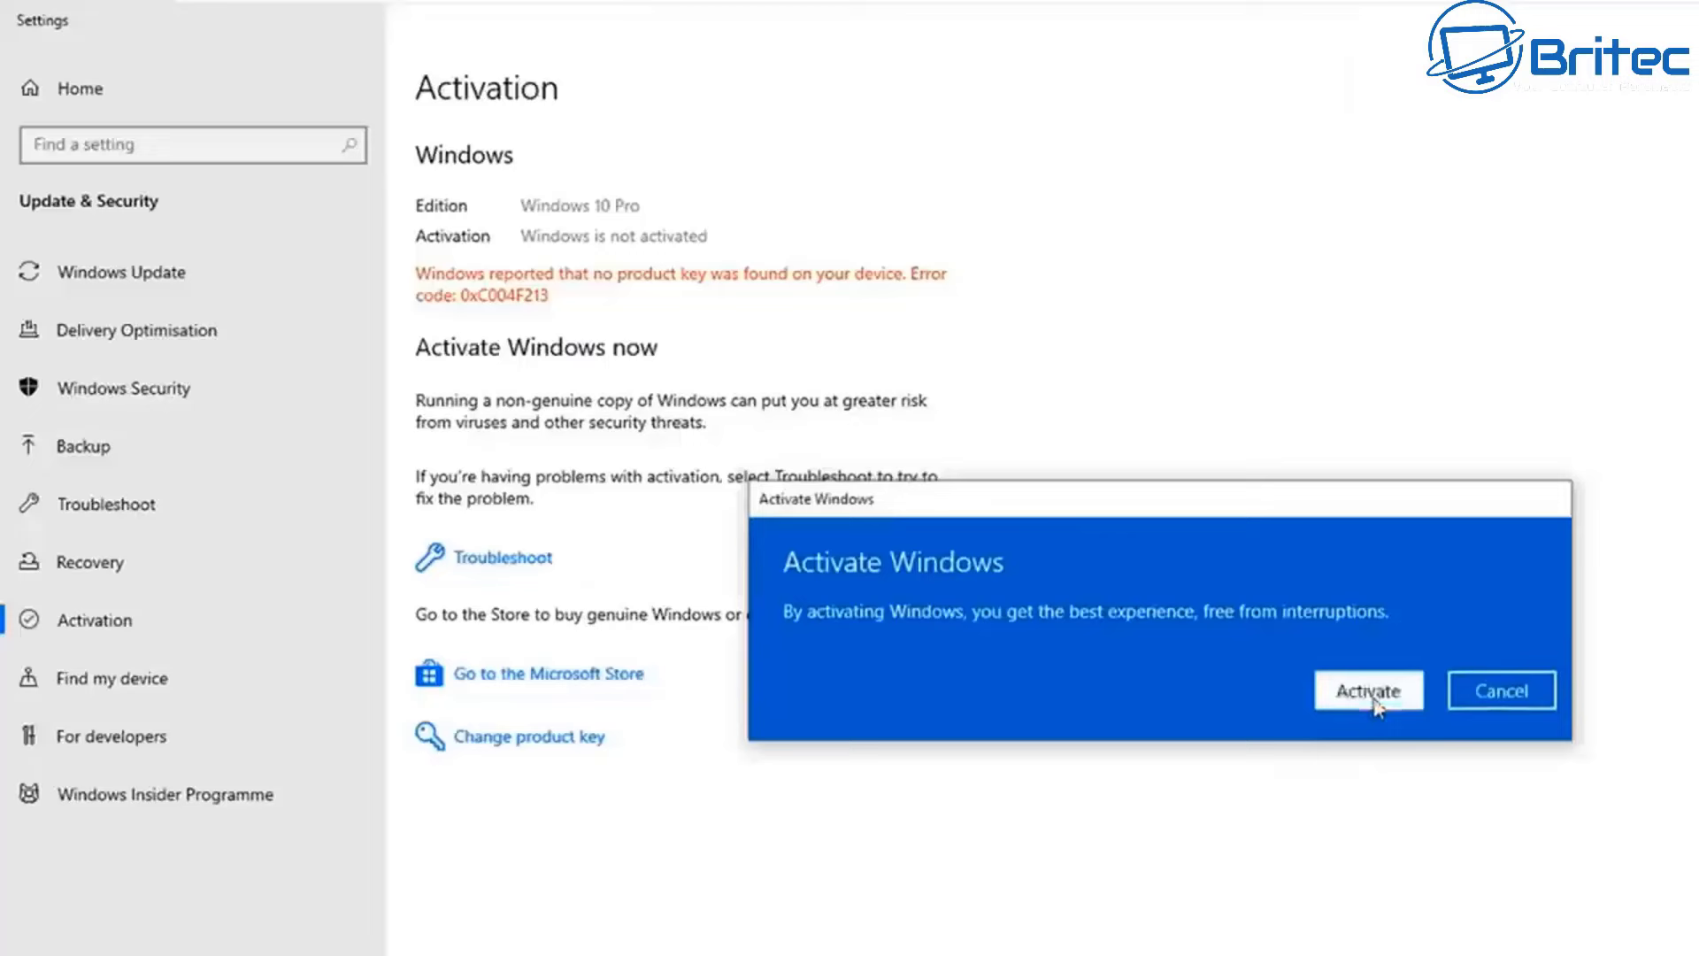
pyautogui.click(1369, 691)
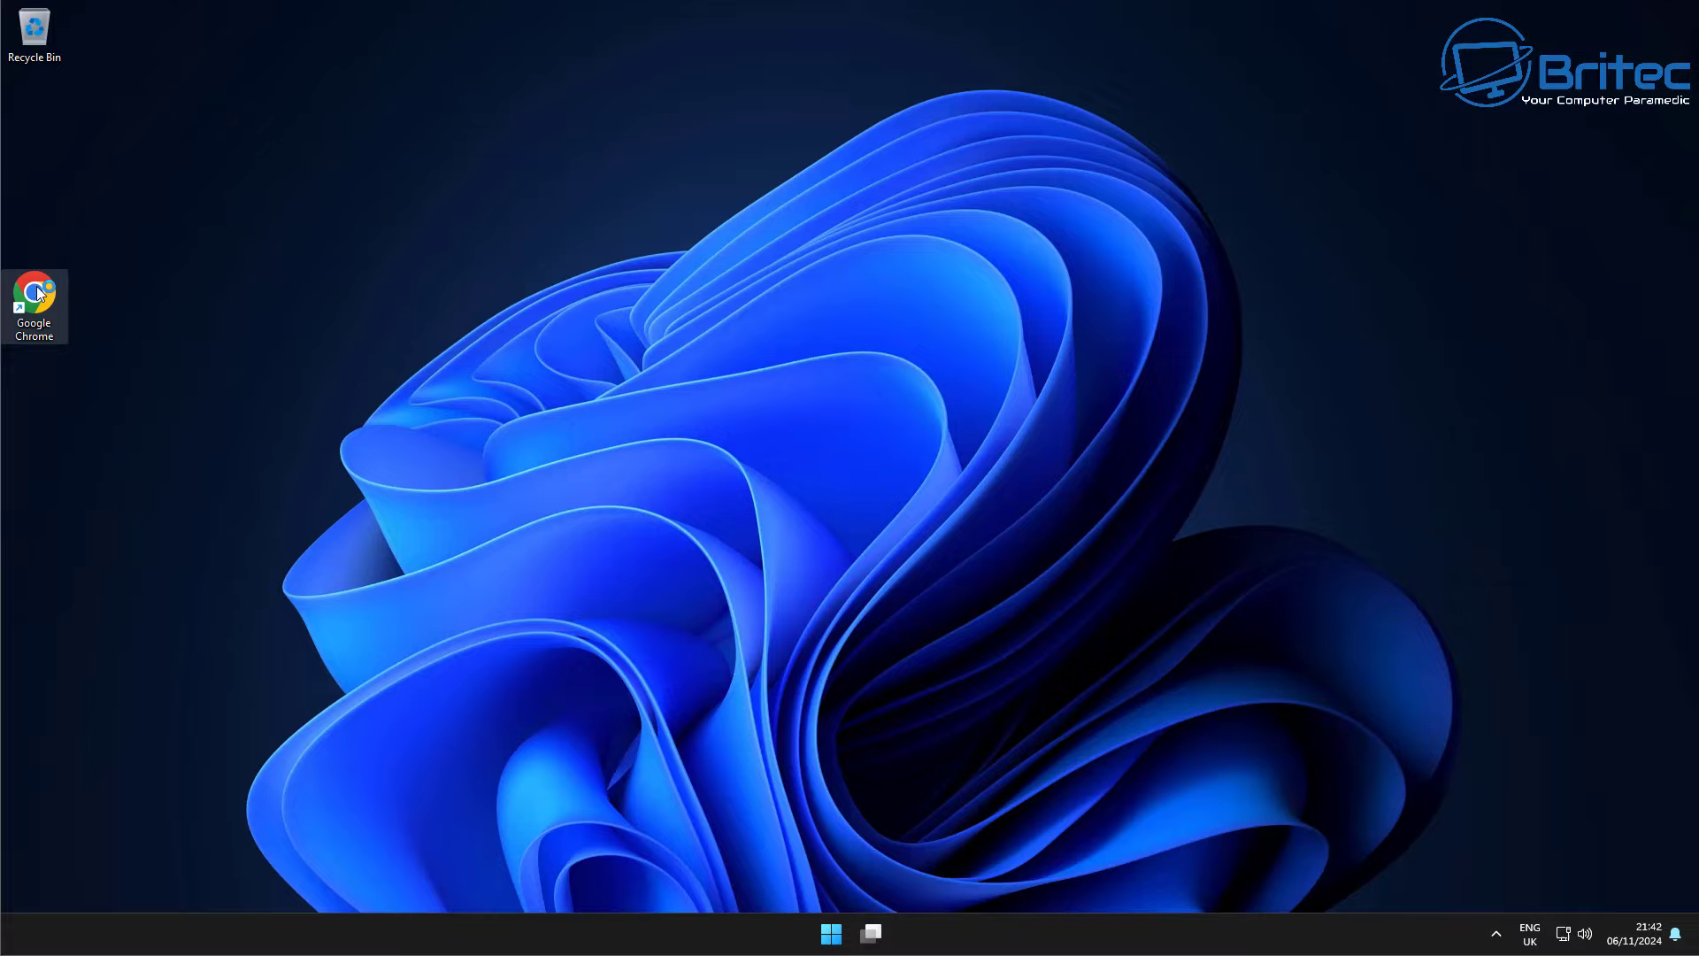
# Launch Chrome from the desktop and search Google for 'xbox app download'.
pyautogui.doubleClick(35, 285)
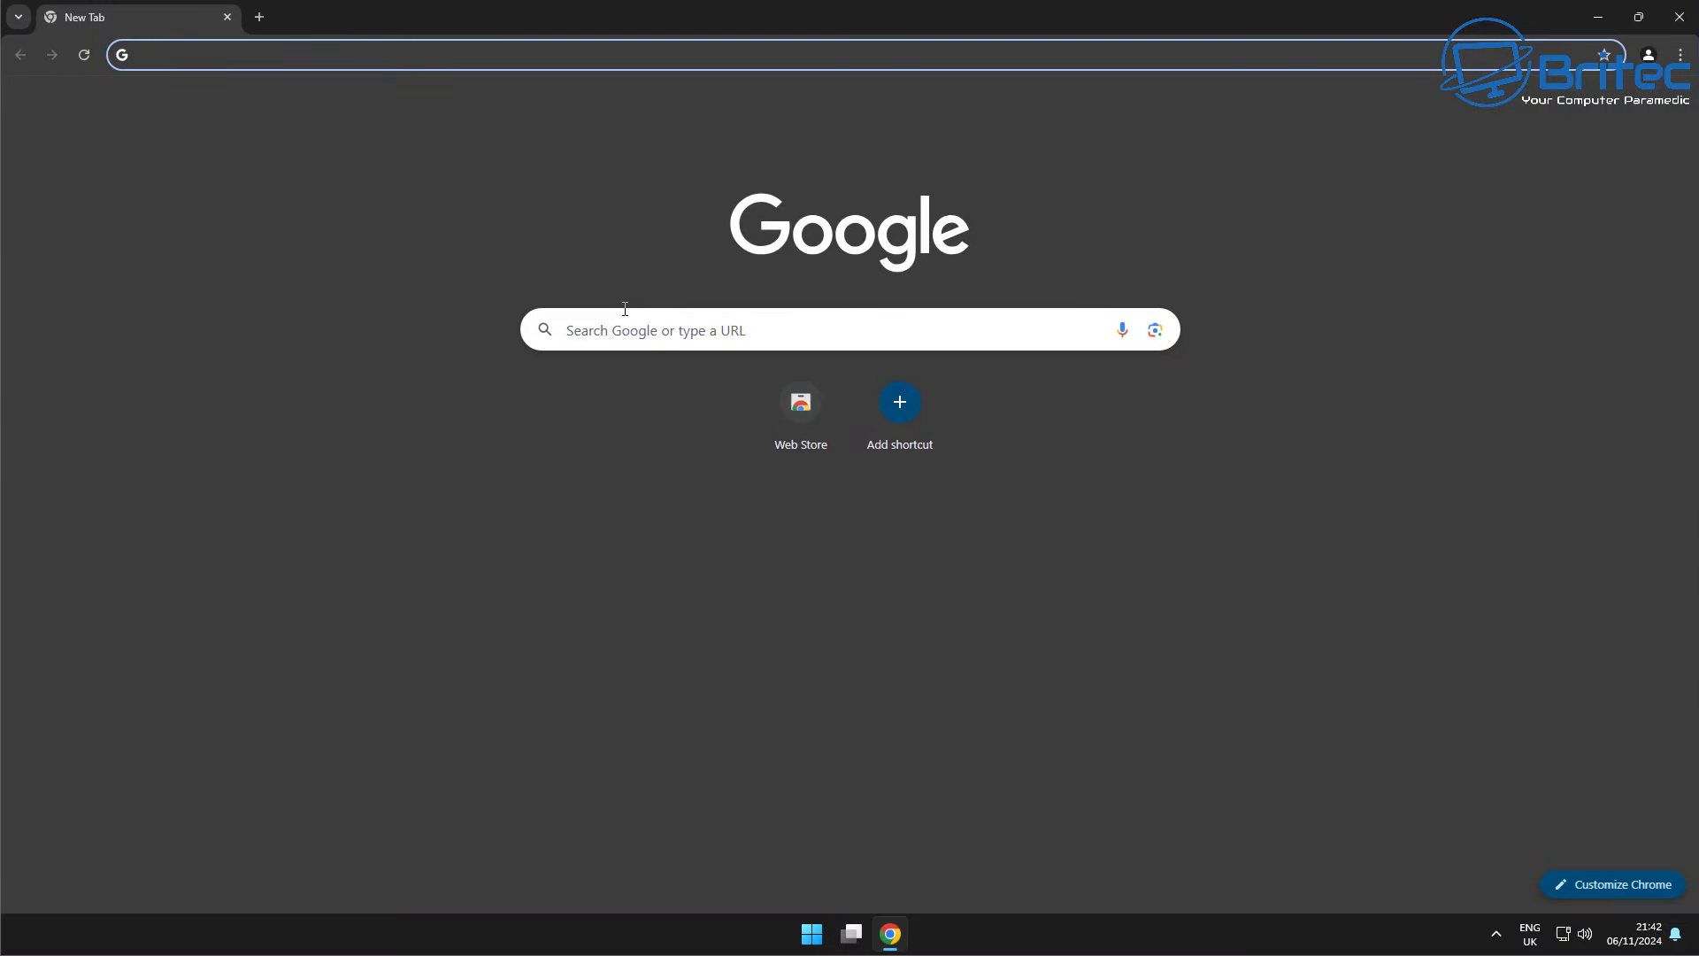
pyautogui.write('xbo')
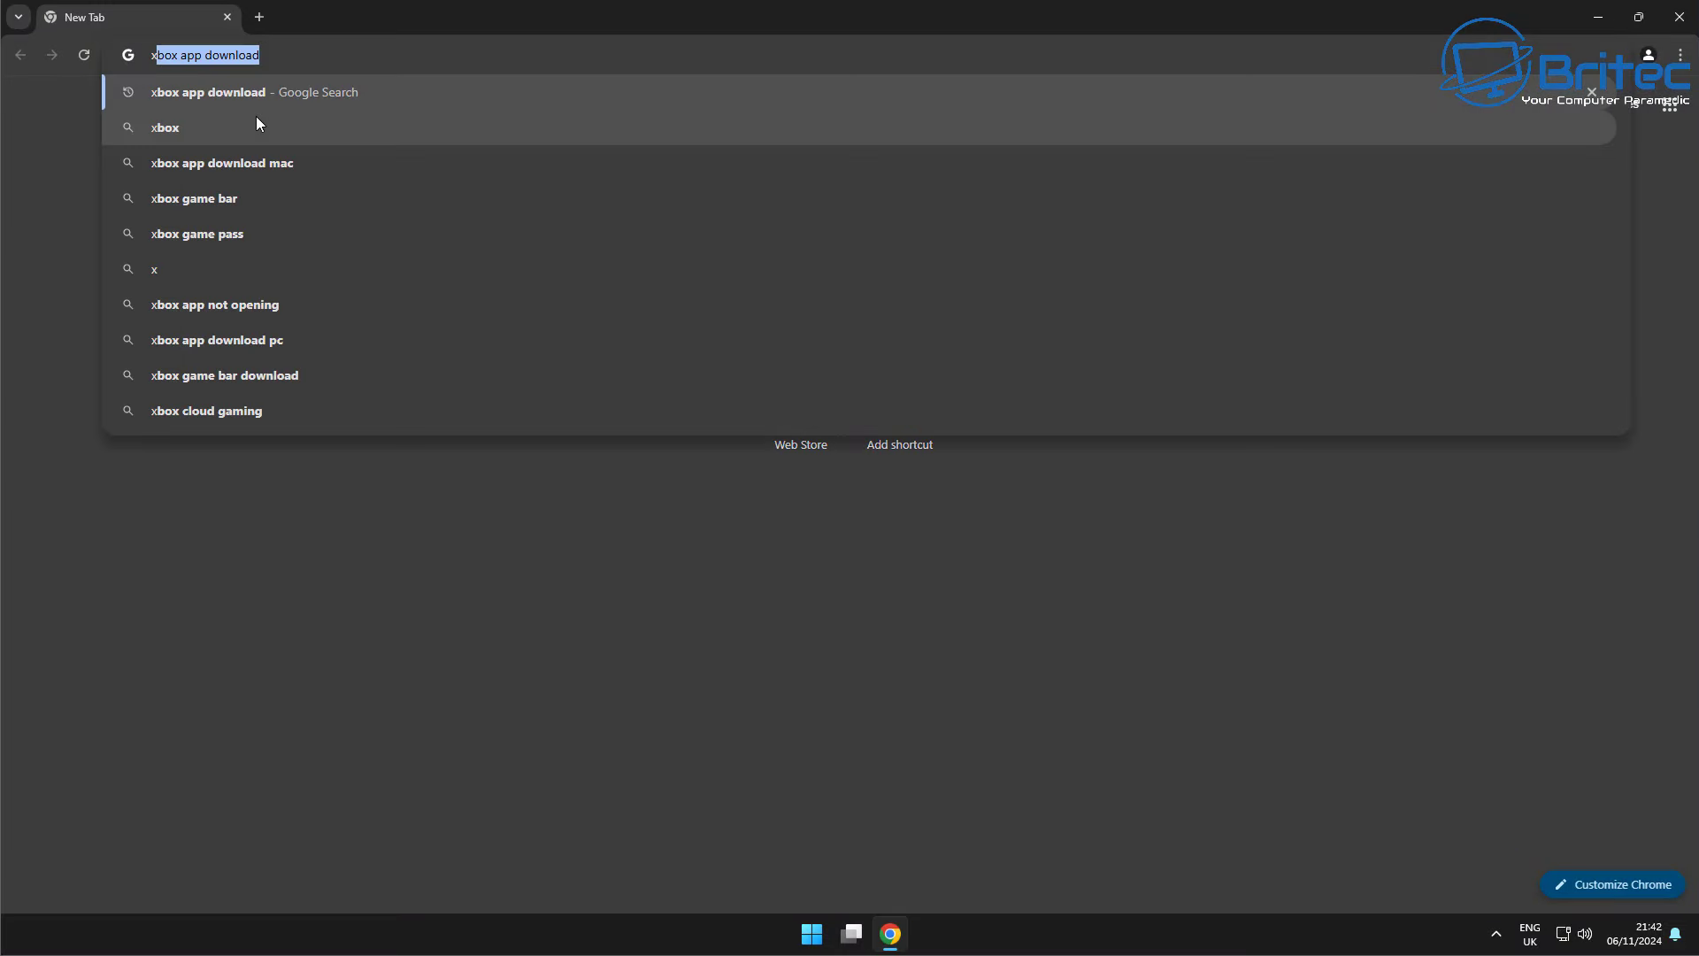
pyautogui.write('x app ')
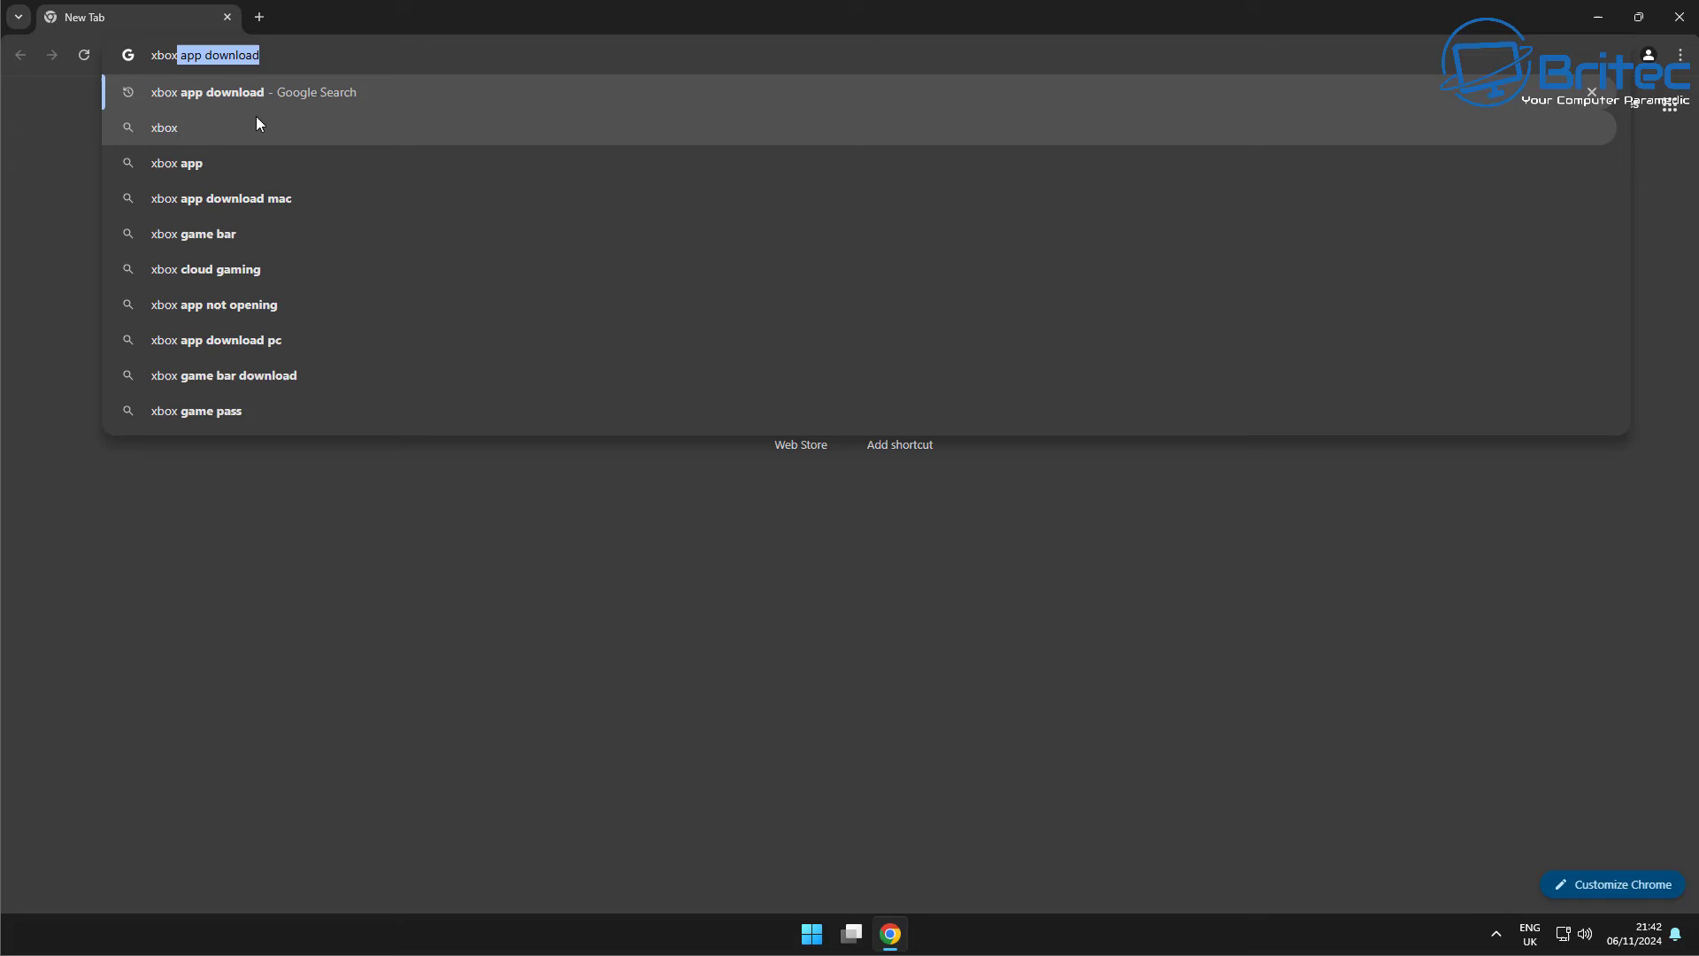
pyautogui.write('dow')
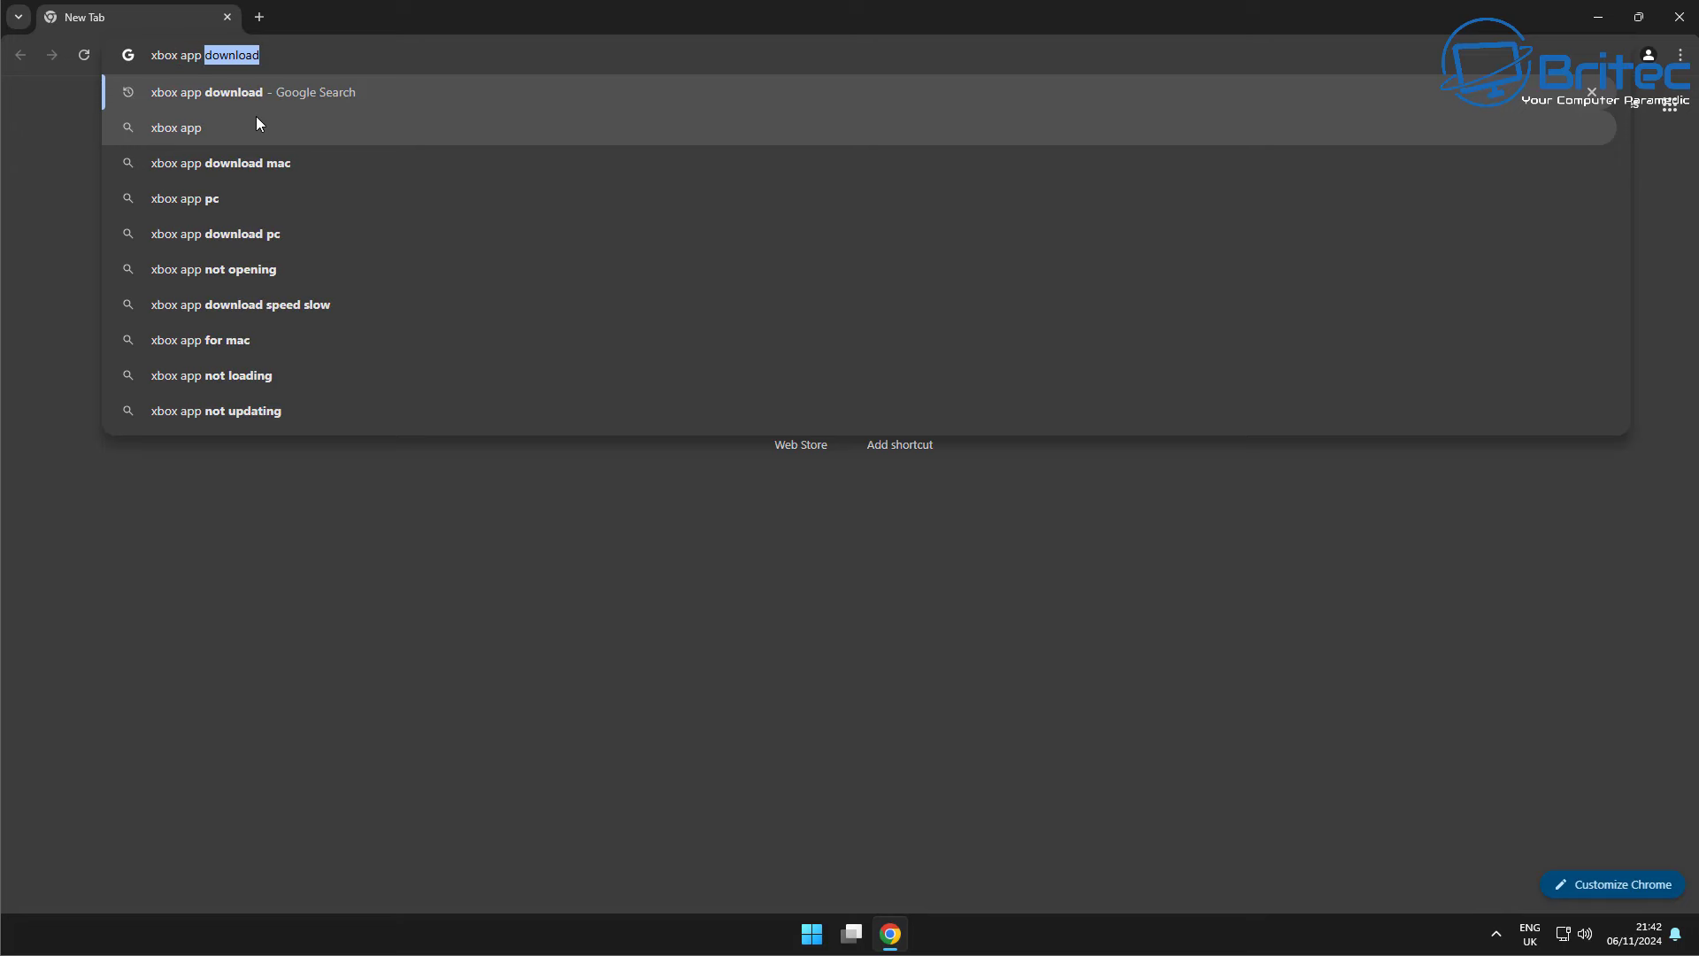
pyautogui.write('nlo')
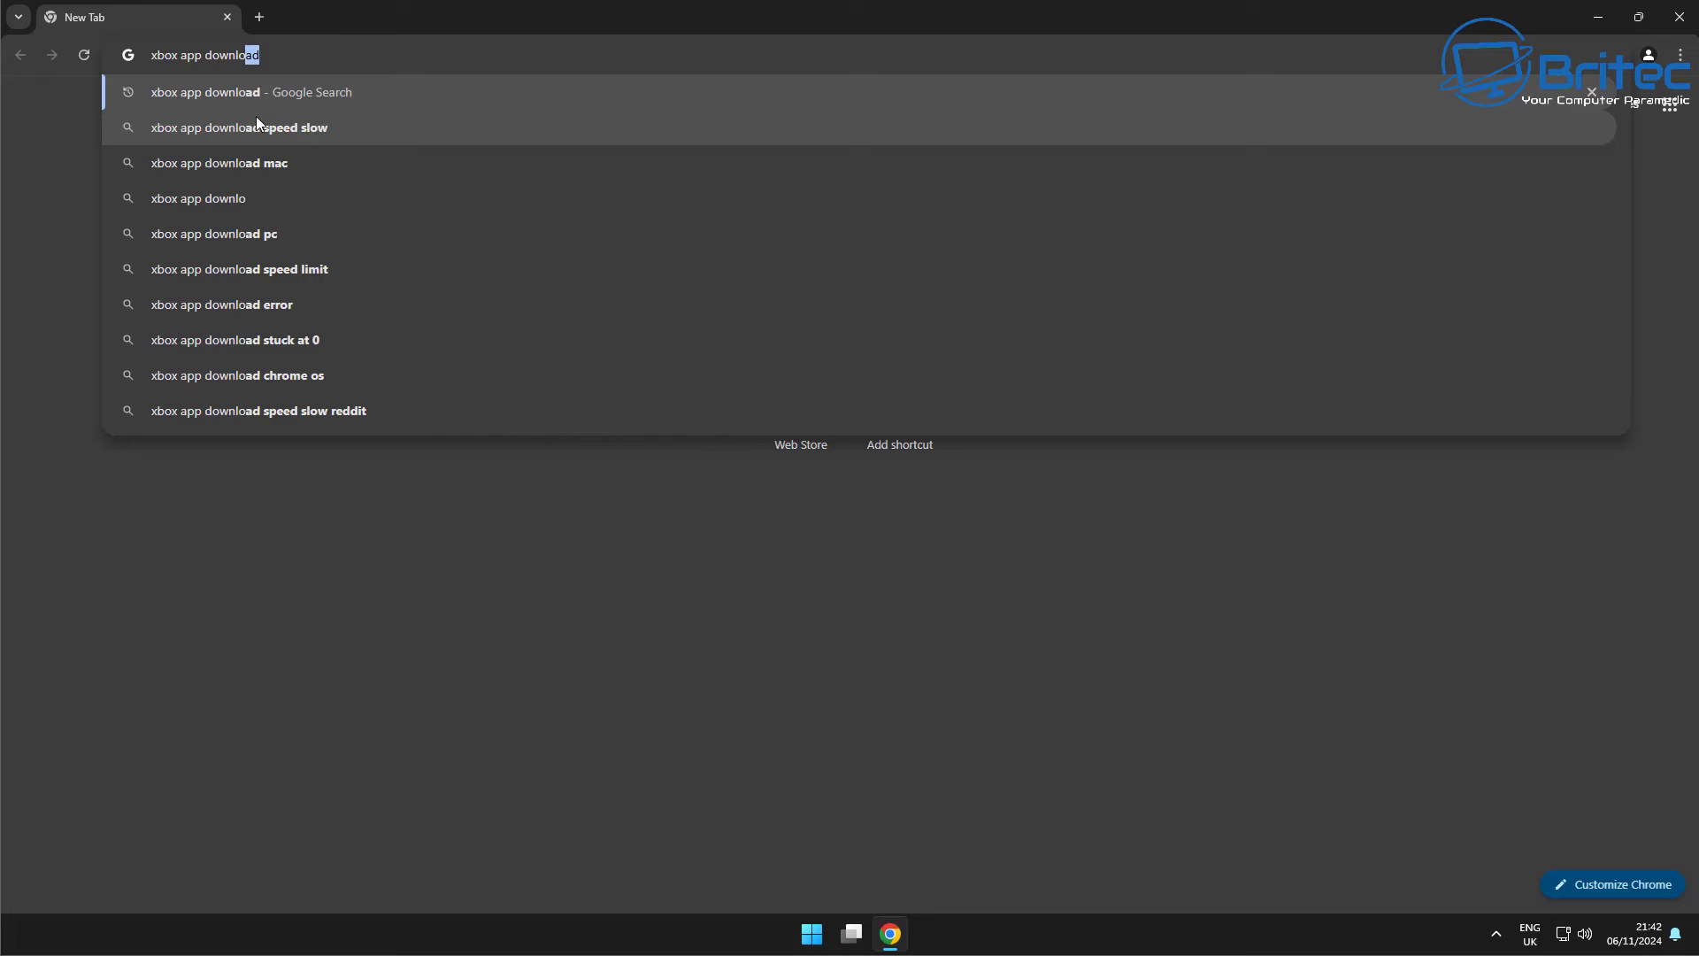
pyautogui.write('ad')
pyautogui.press('Return')
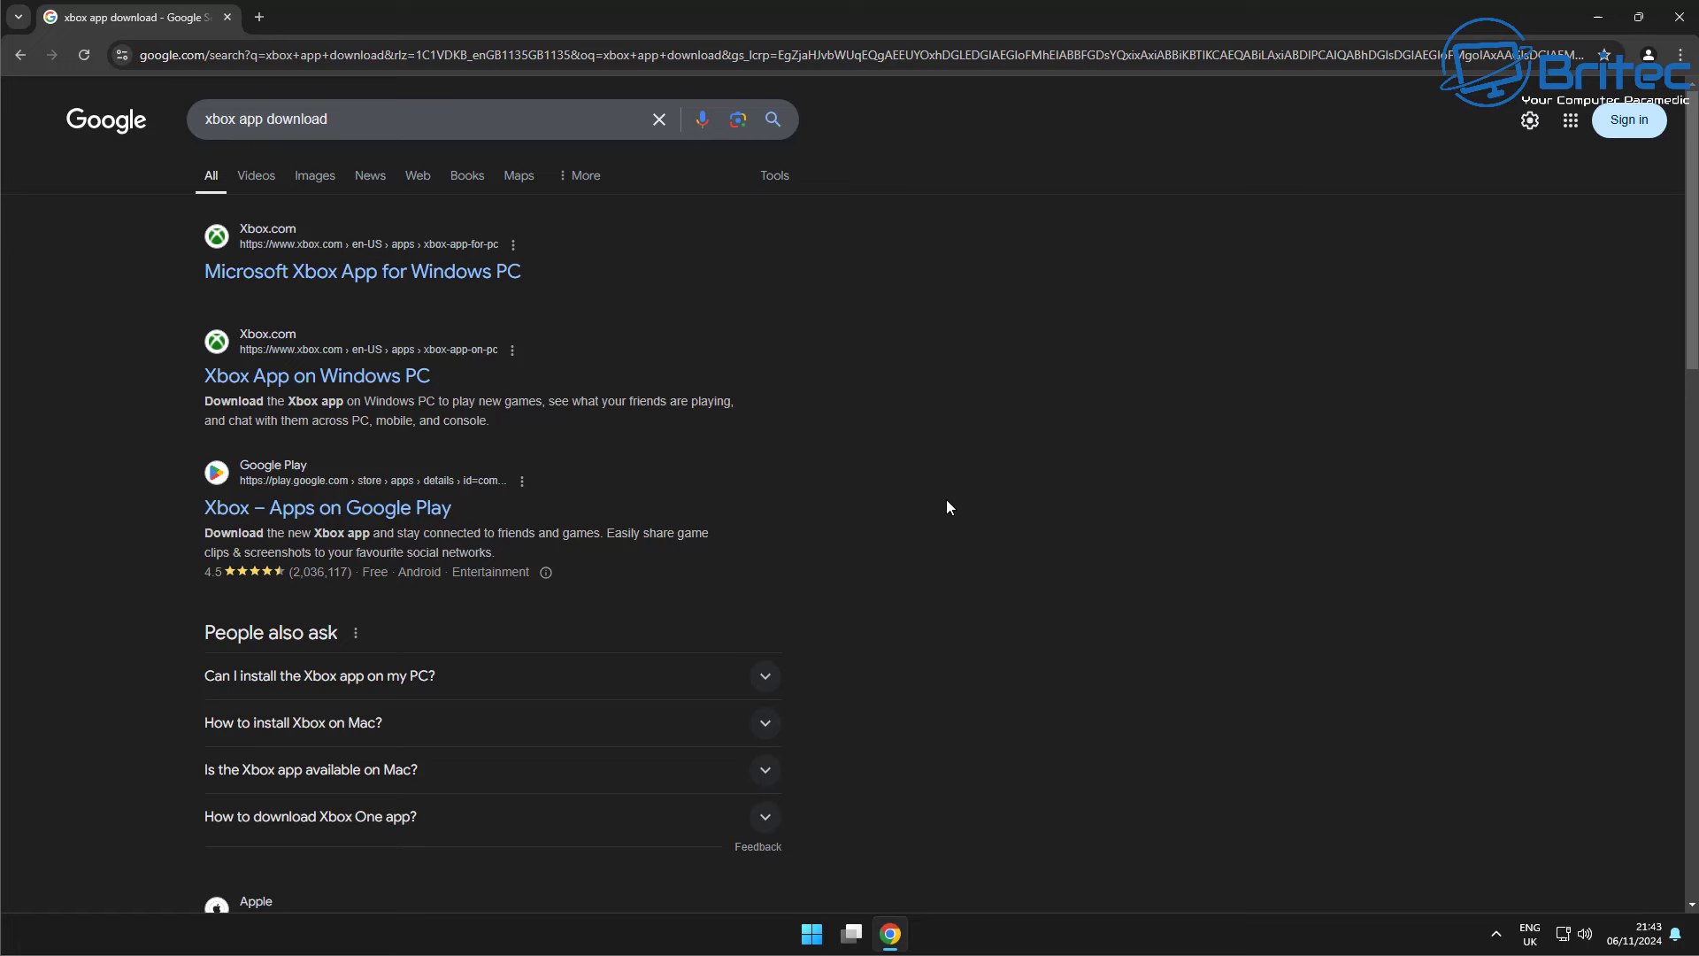
# Download XboxInstaller.exe from Xbox.com's Xbox App page, run it, and minimise Chrome.
pyautogui.click(363, 374)
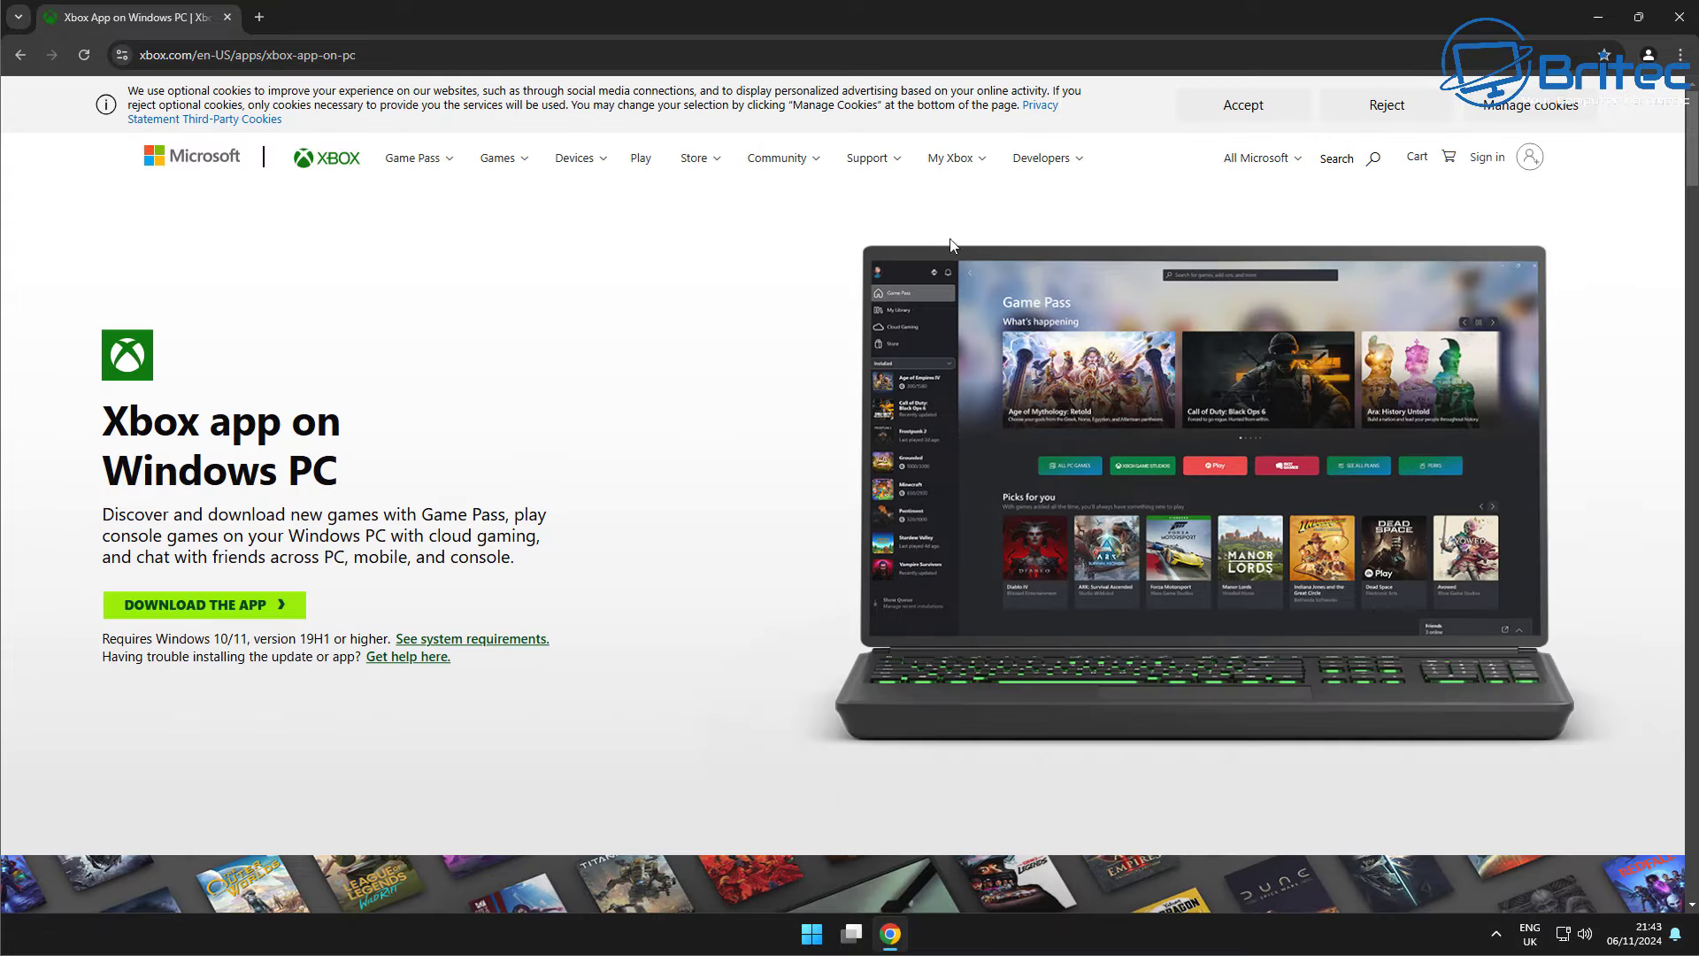
pyautogui.click(1261, 108)
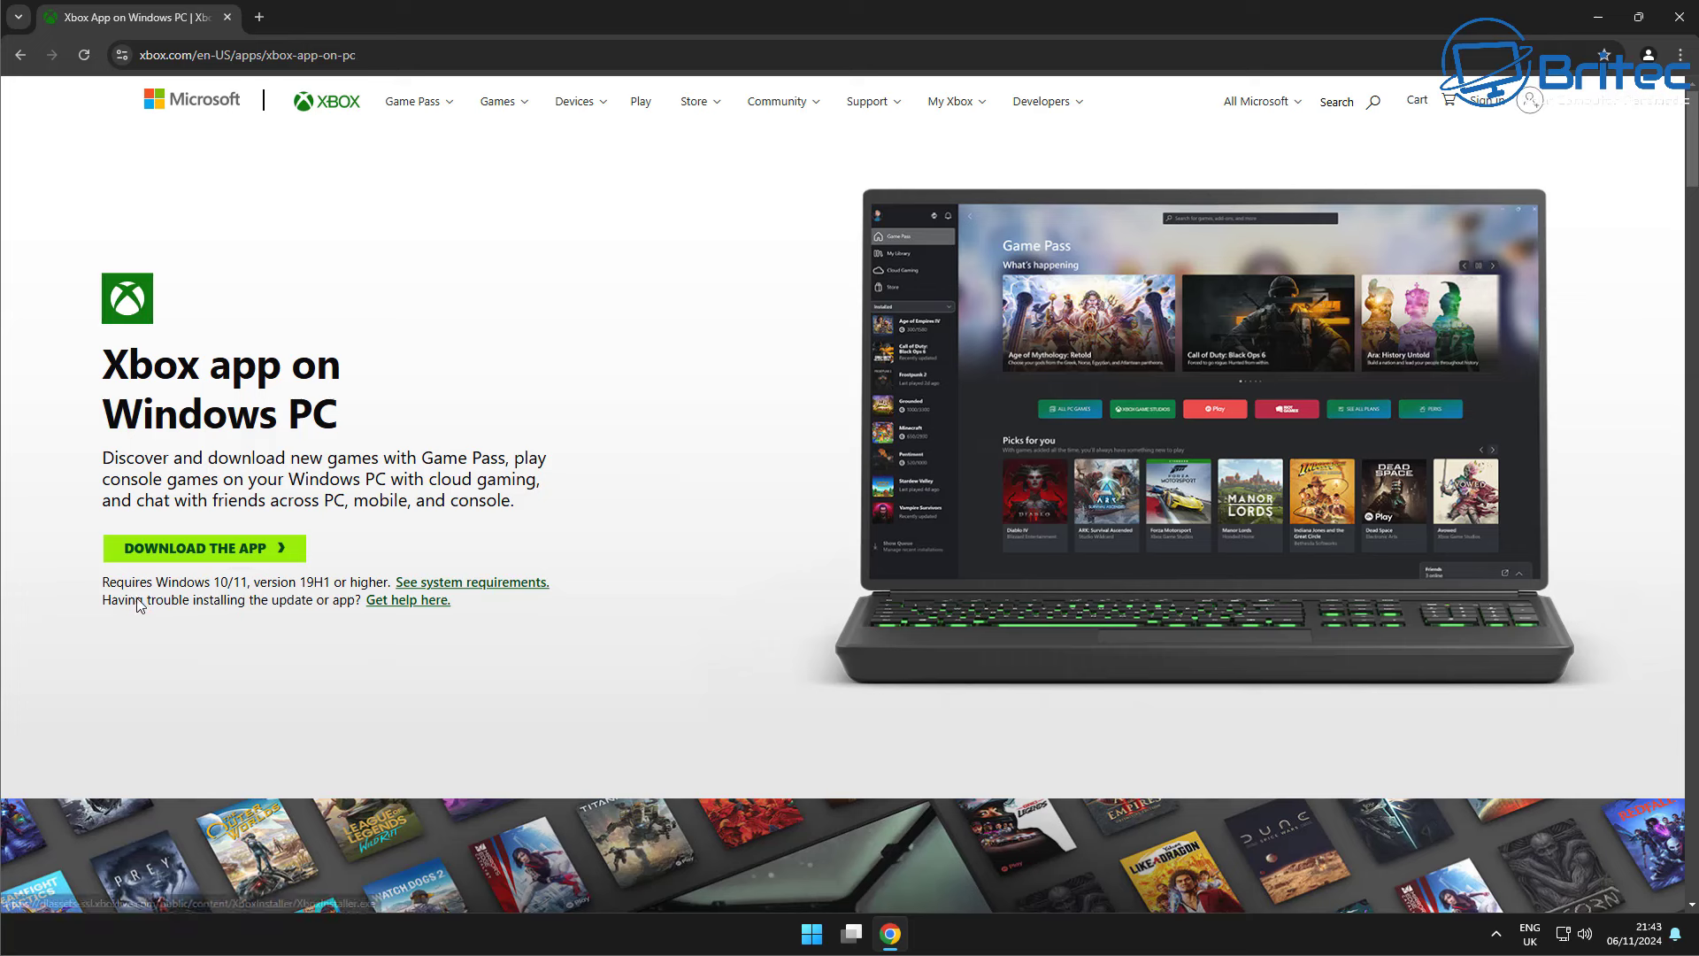
pyautogui.click(171, 556)
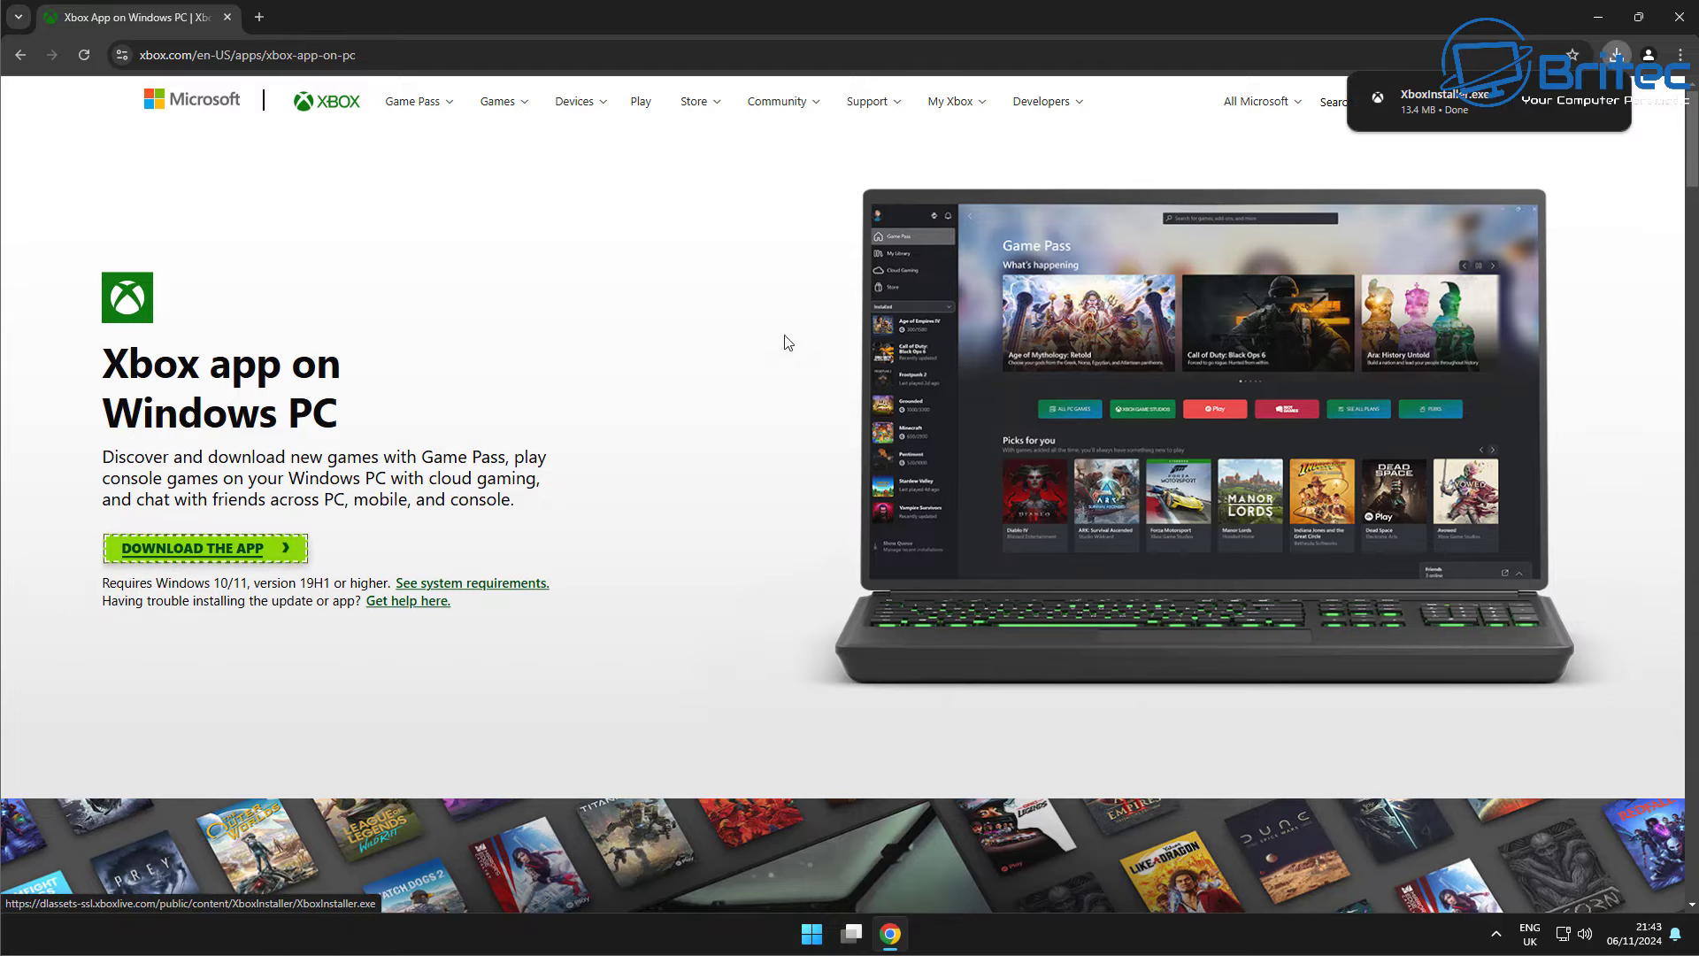
pyautogui.click(1451, 98)
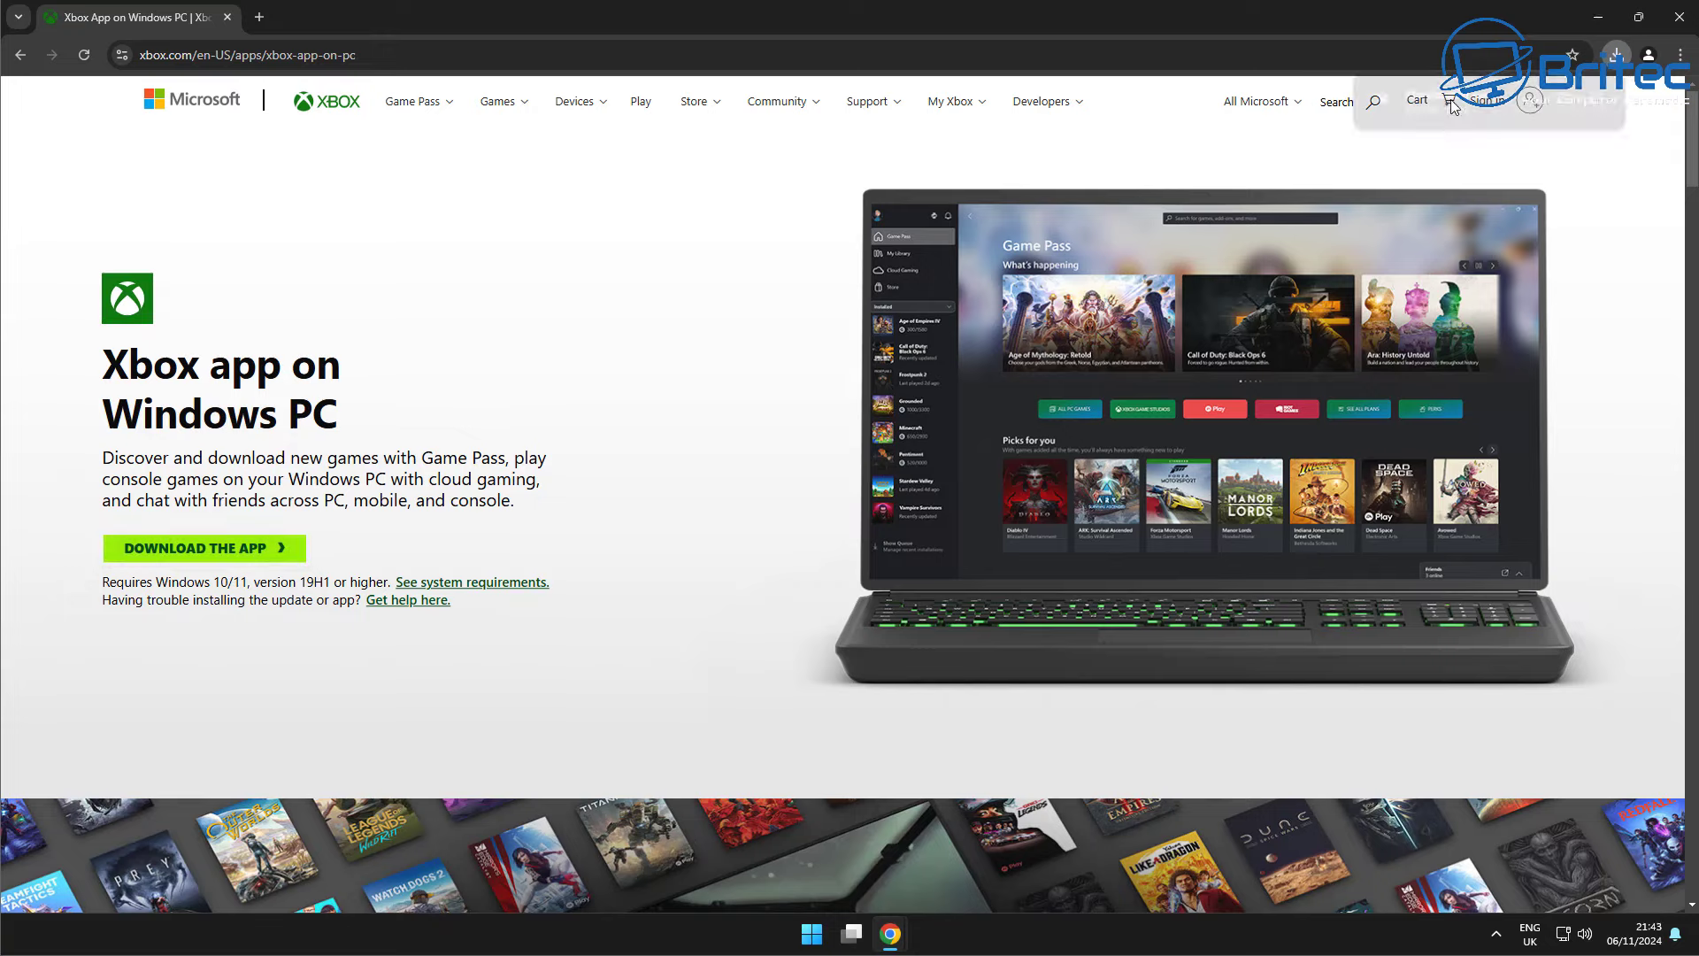
pyautogui.click(1591, 17)
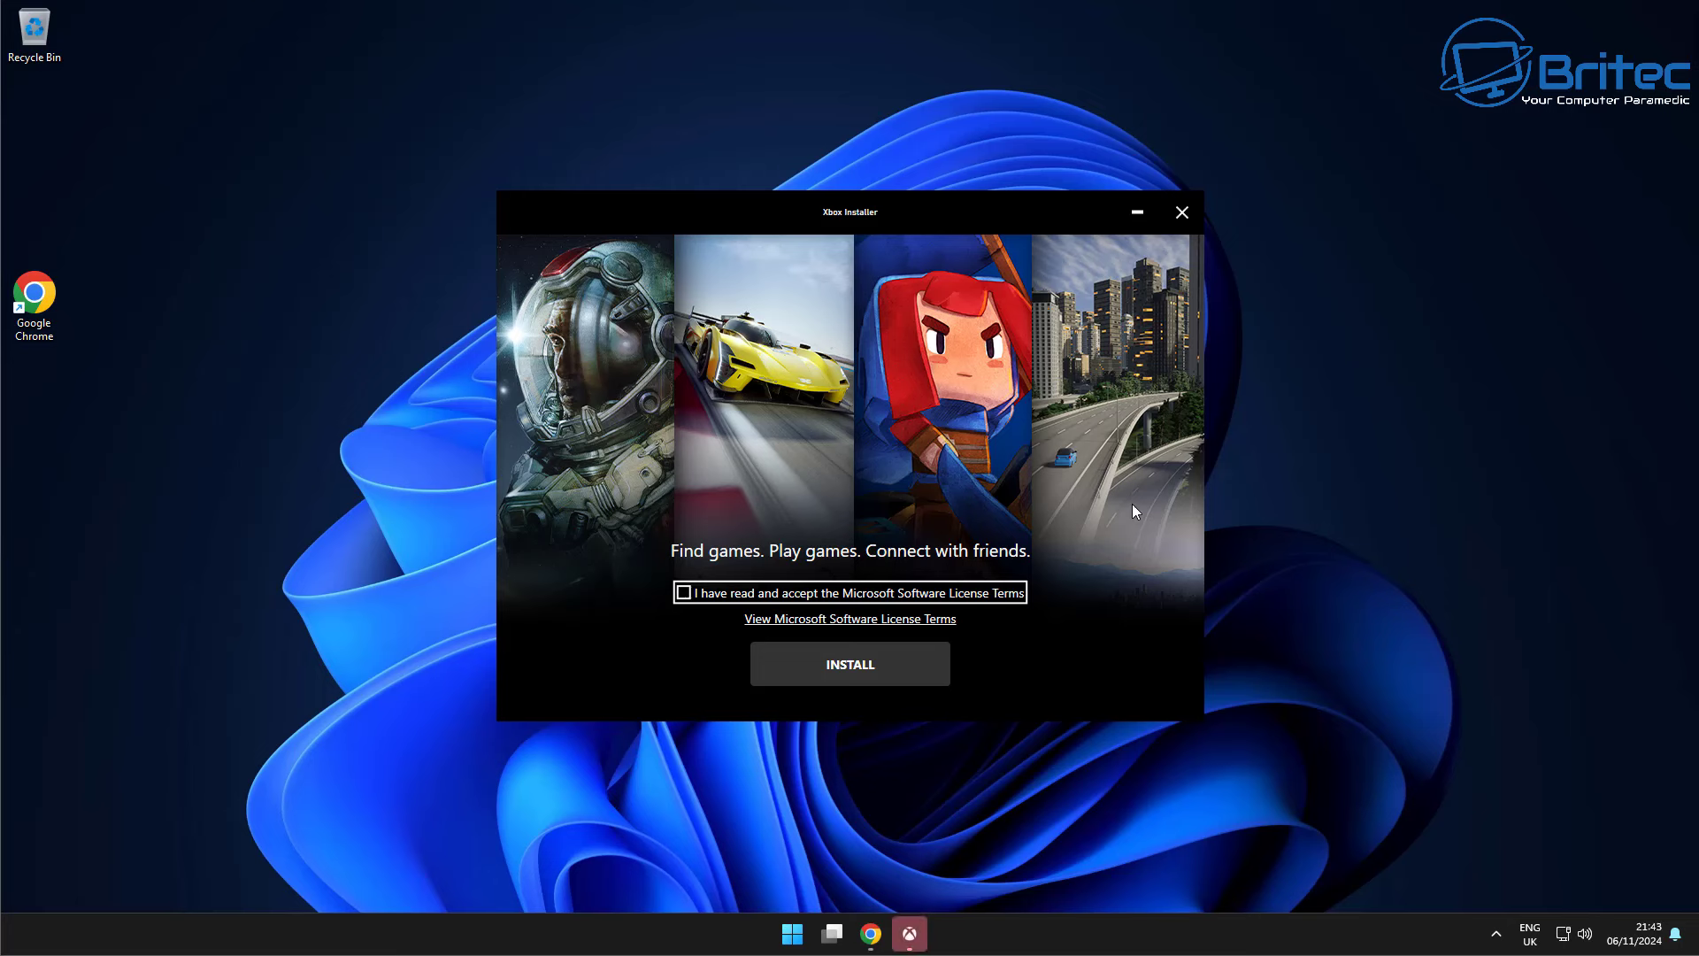
# Accept the licence terms and install the Xbox app, approving the User Account Control prompt.
pyautogui.click(684, 599)
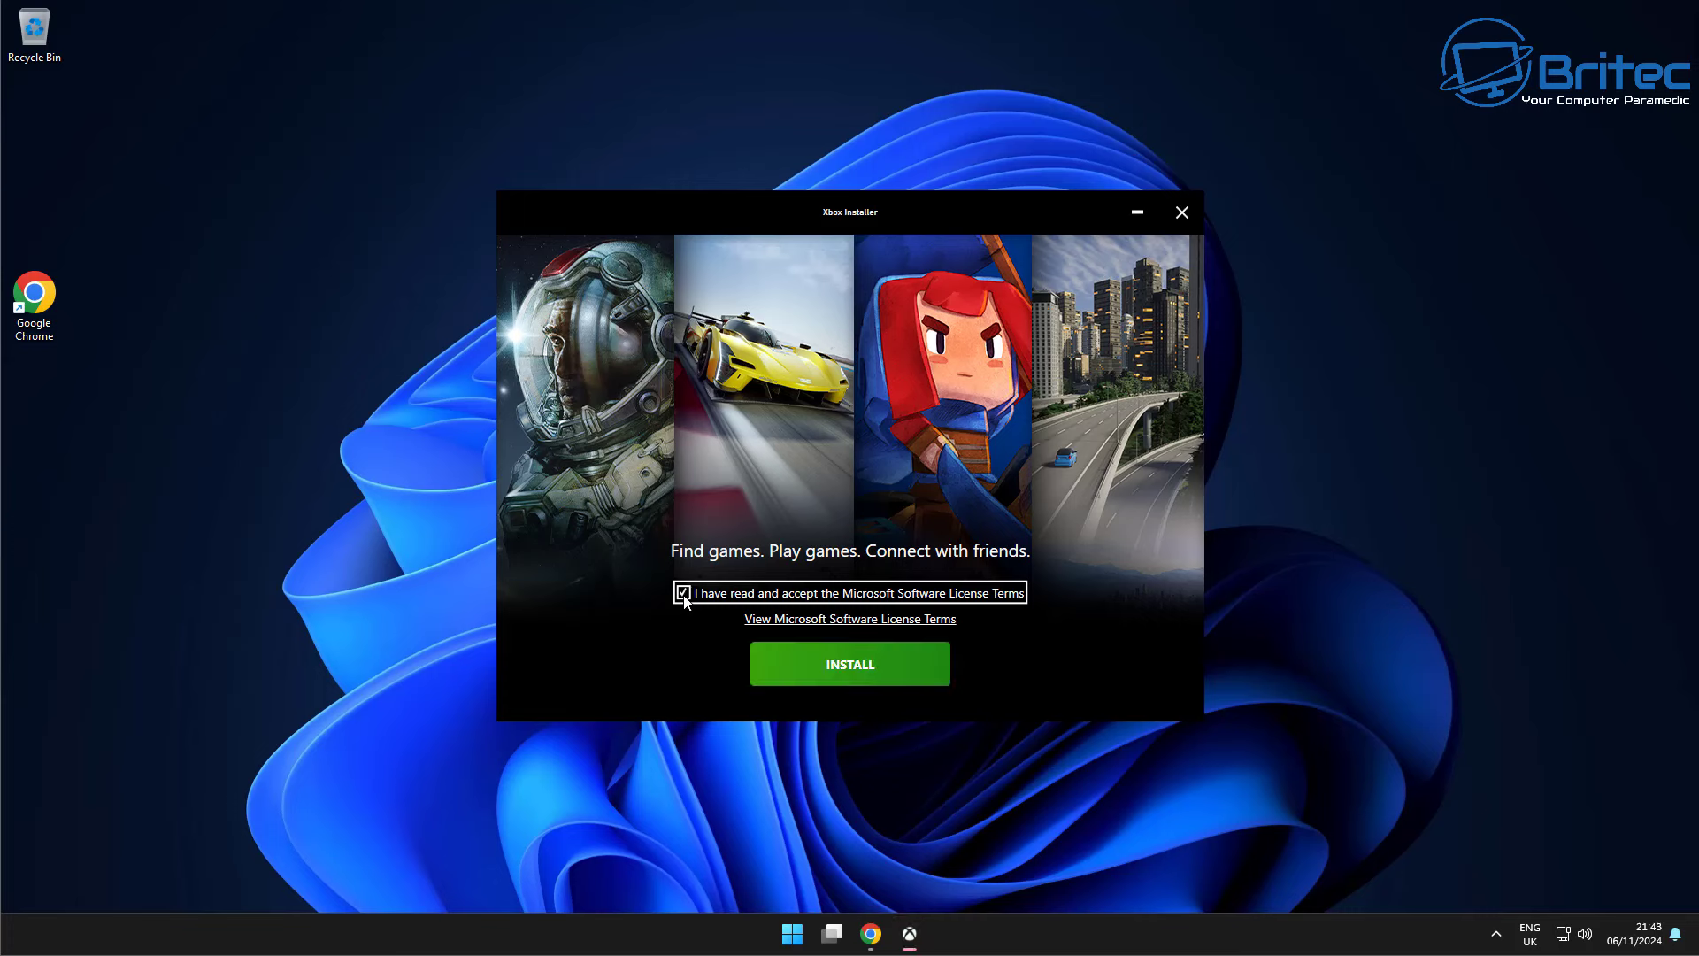
pyautogui.click(862, 673)
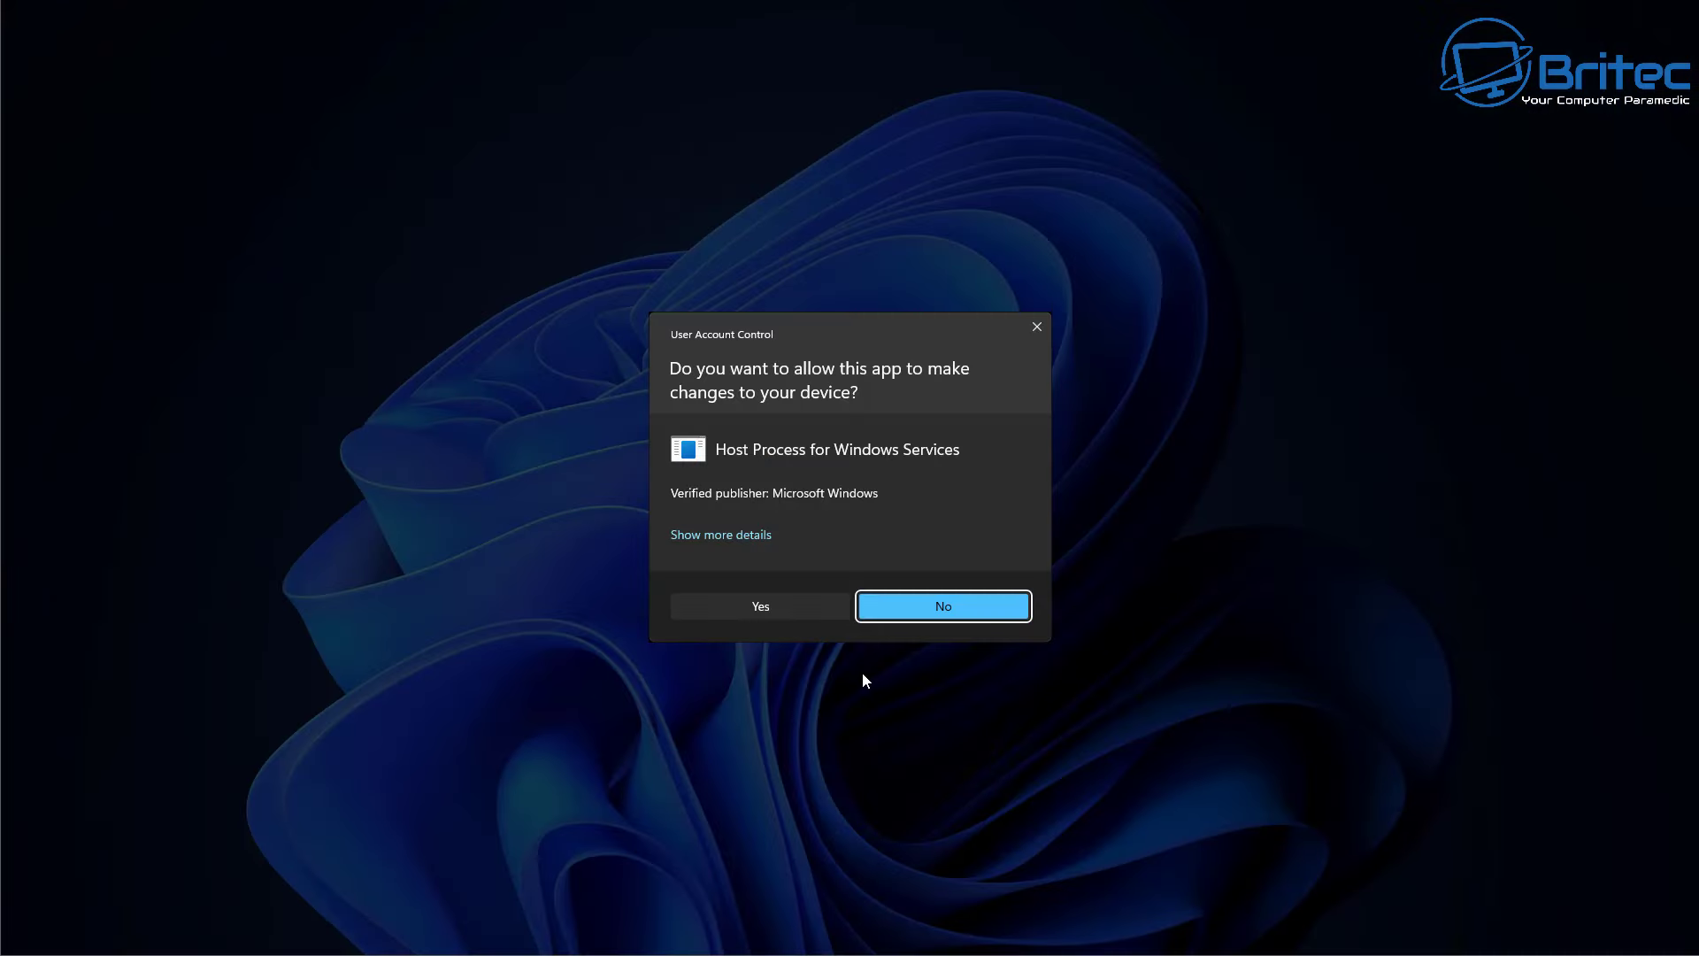
pyautogui.click(768, 605)
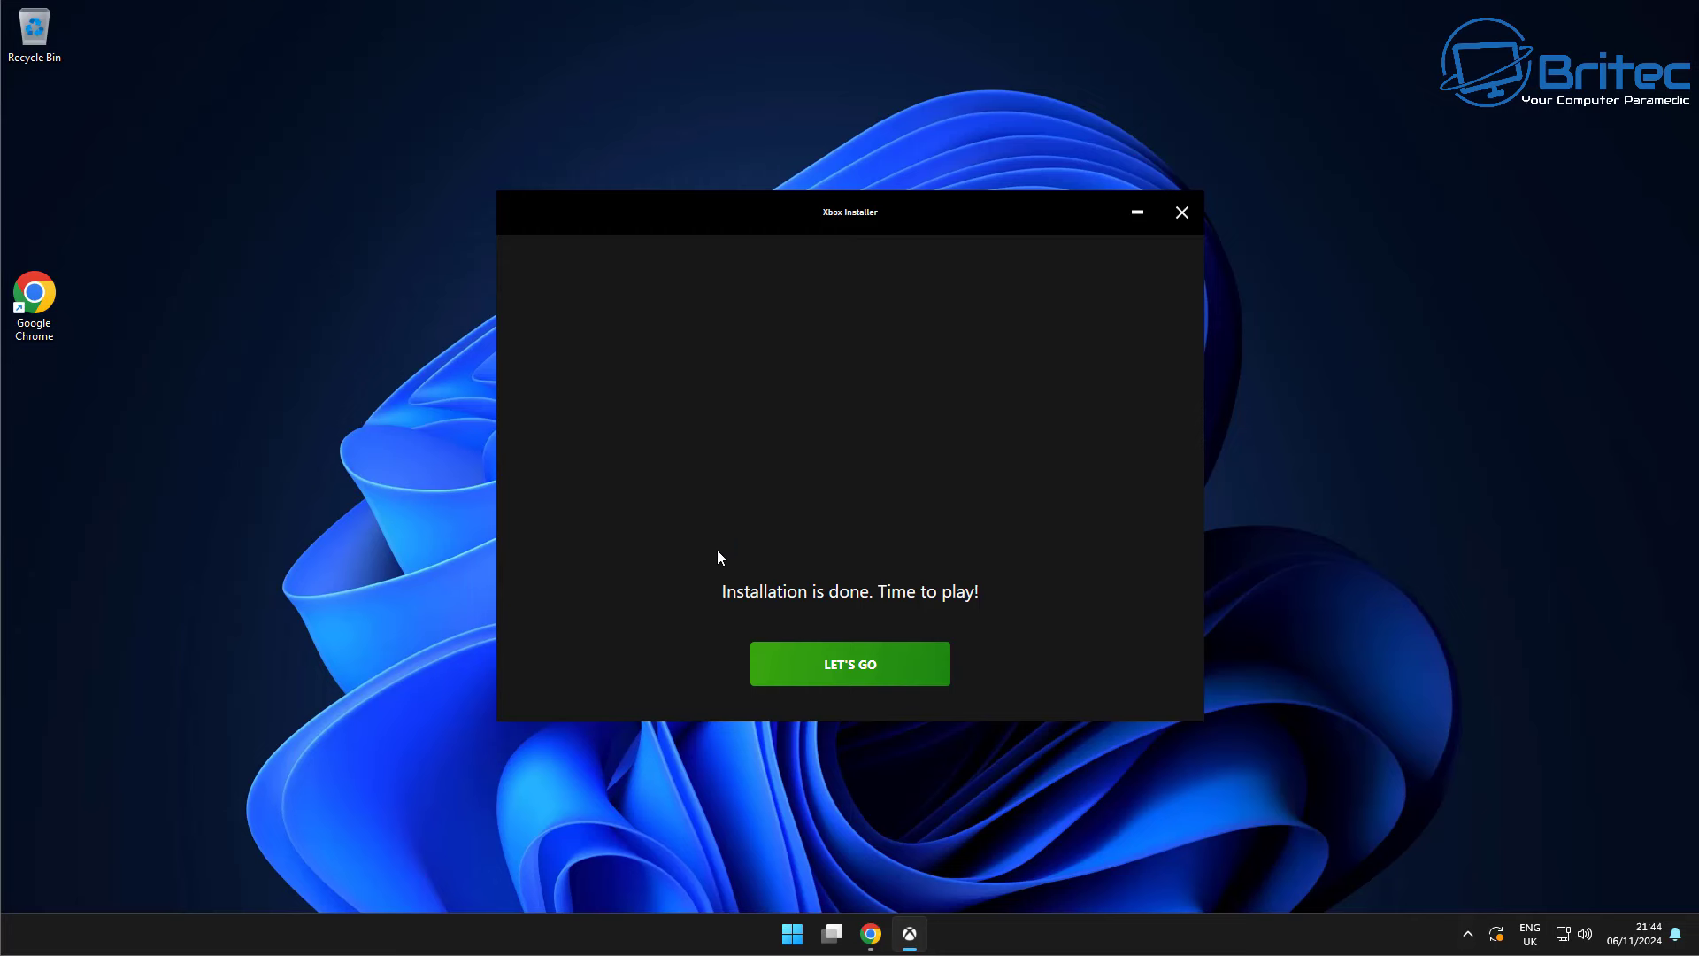
# Launch the Xbox app, centre its window, enter the Game Pass catalogue and accept startup preferences.
pyautogui.click(855, 674)
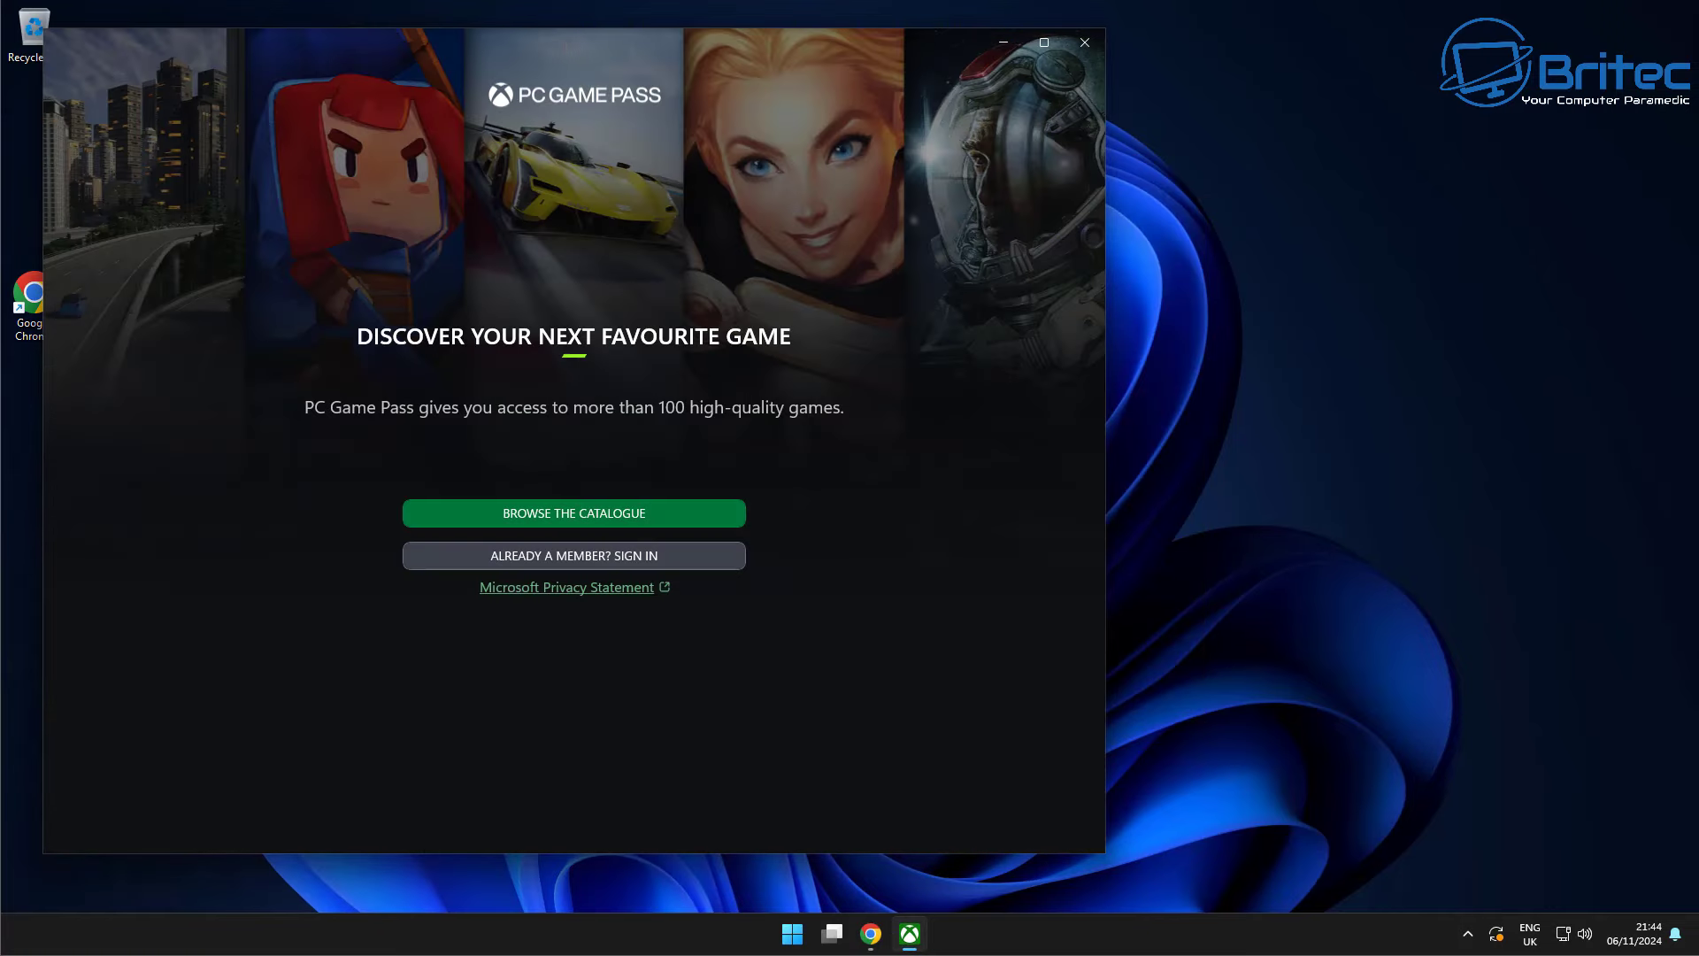
pyautogui.moveTo(566, 39); pyautogui.dragTo(853, 67)
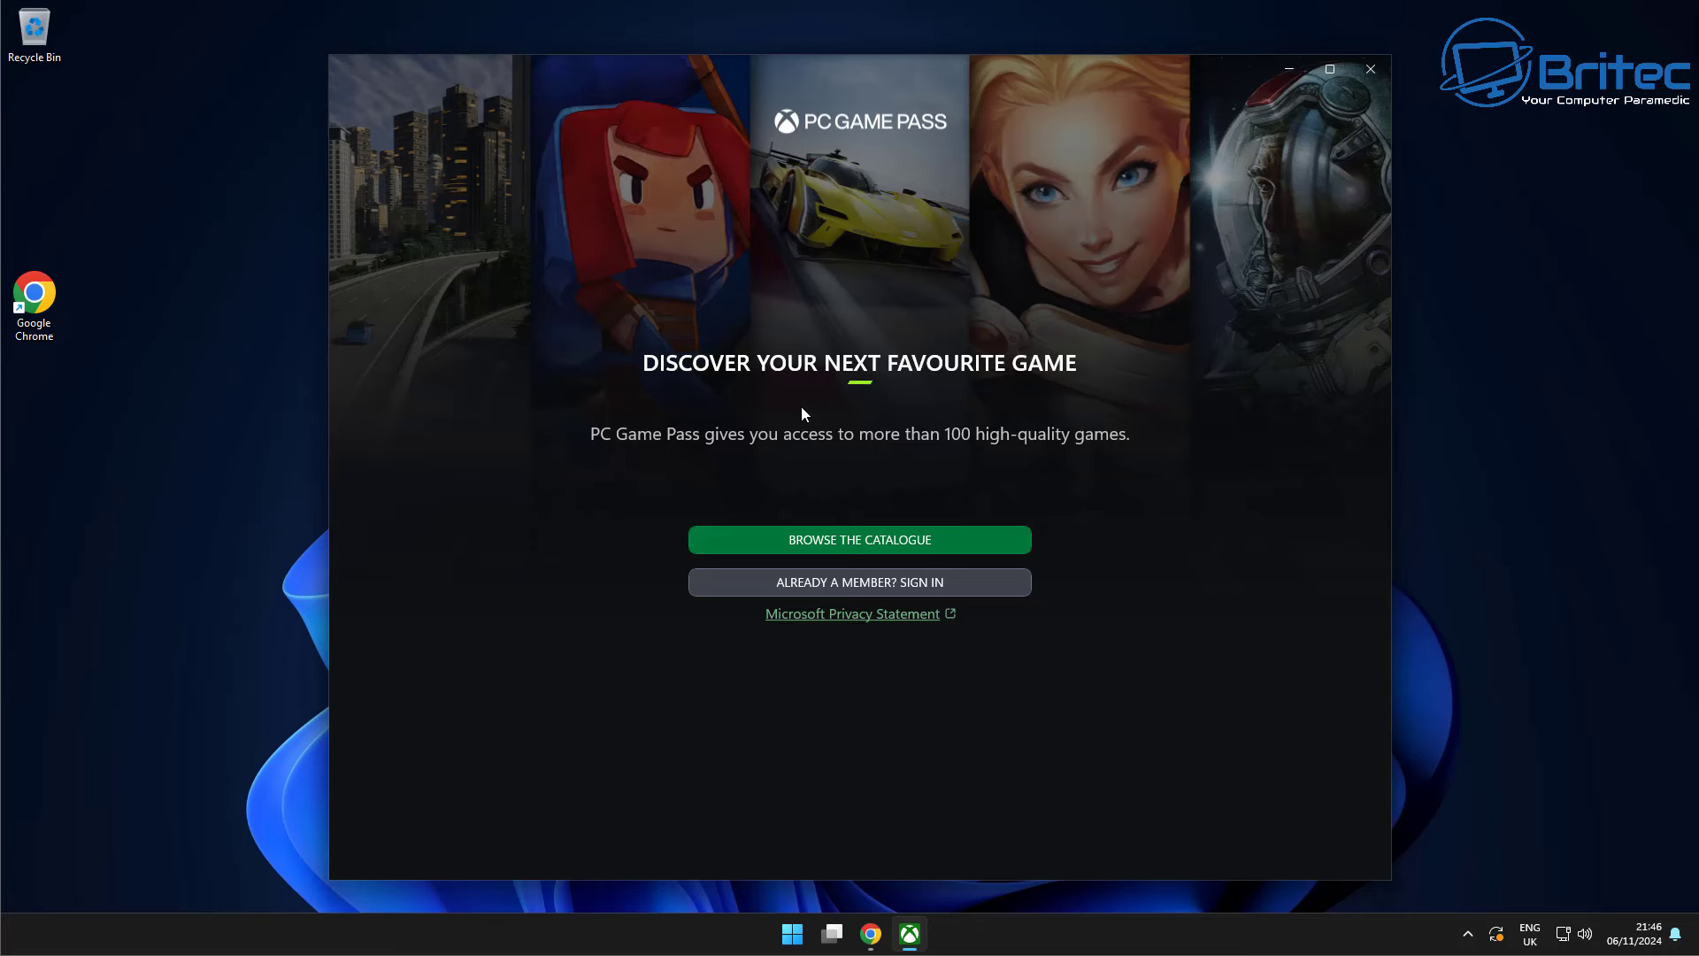
pyautogui.click(877, 546)
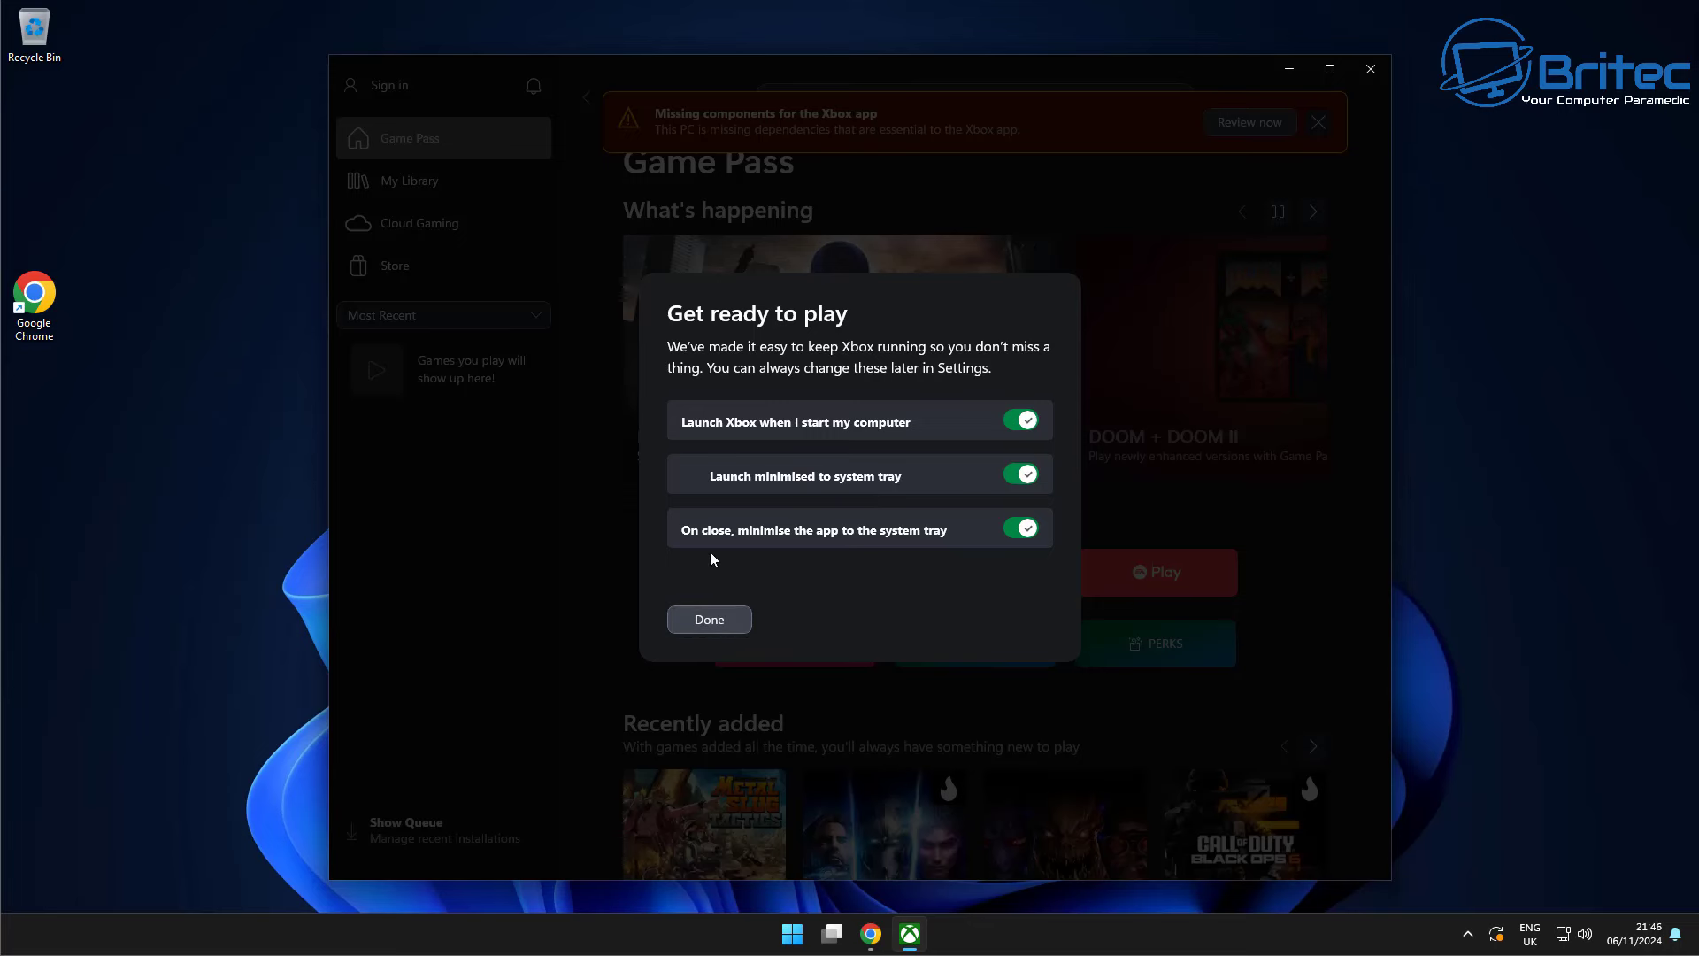
pyautogui.click(724, 624)
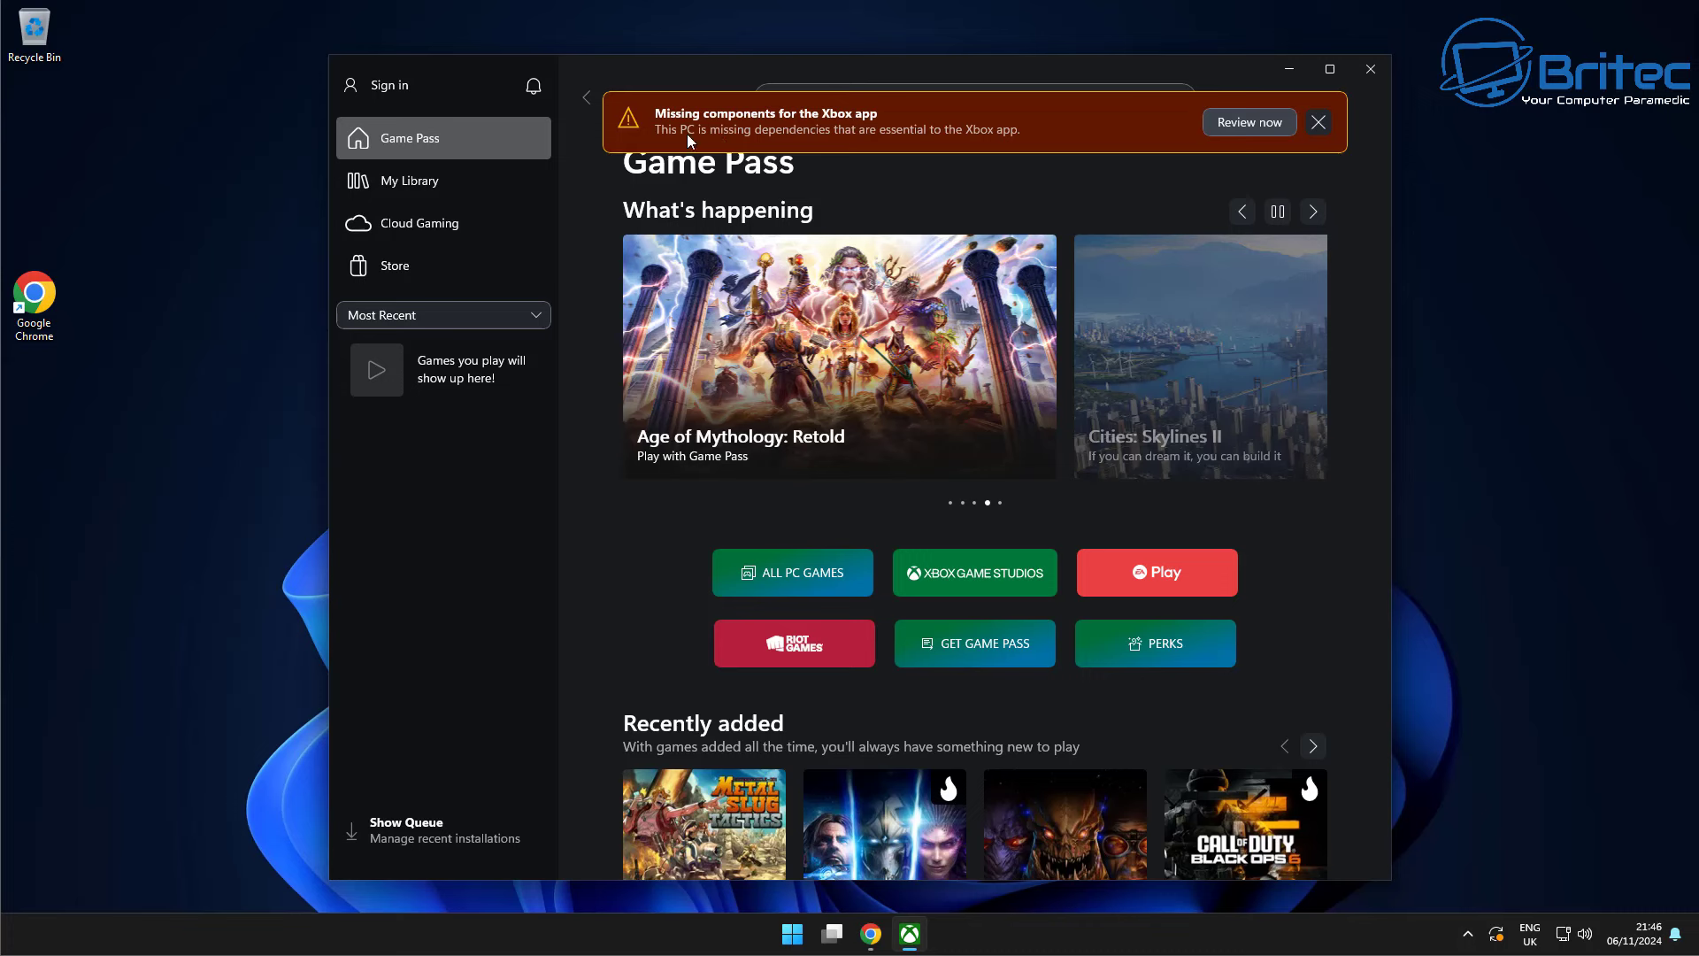
# Open the Xbox app's App settings page to review its MISSING dependency list.
pyautogui.click(379, 84)
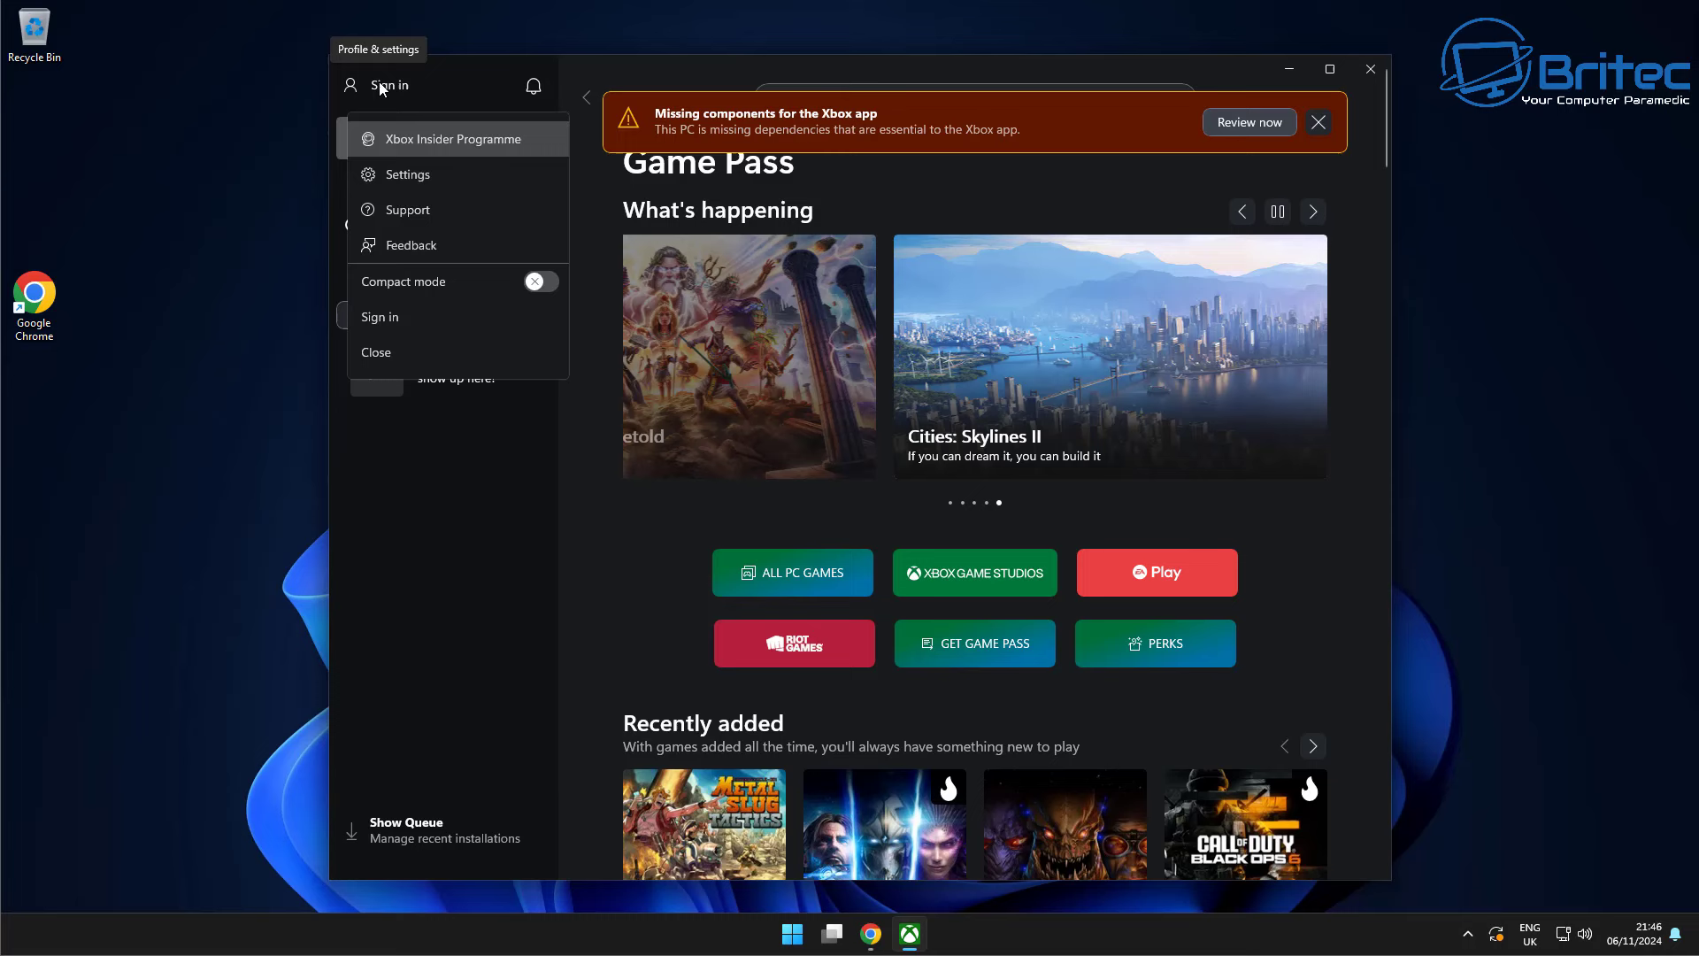
pyautogui.click(415, 177)
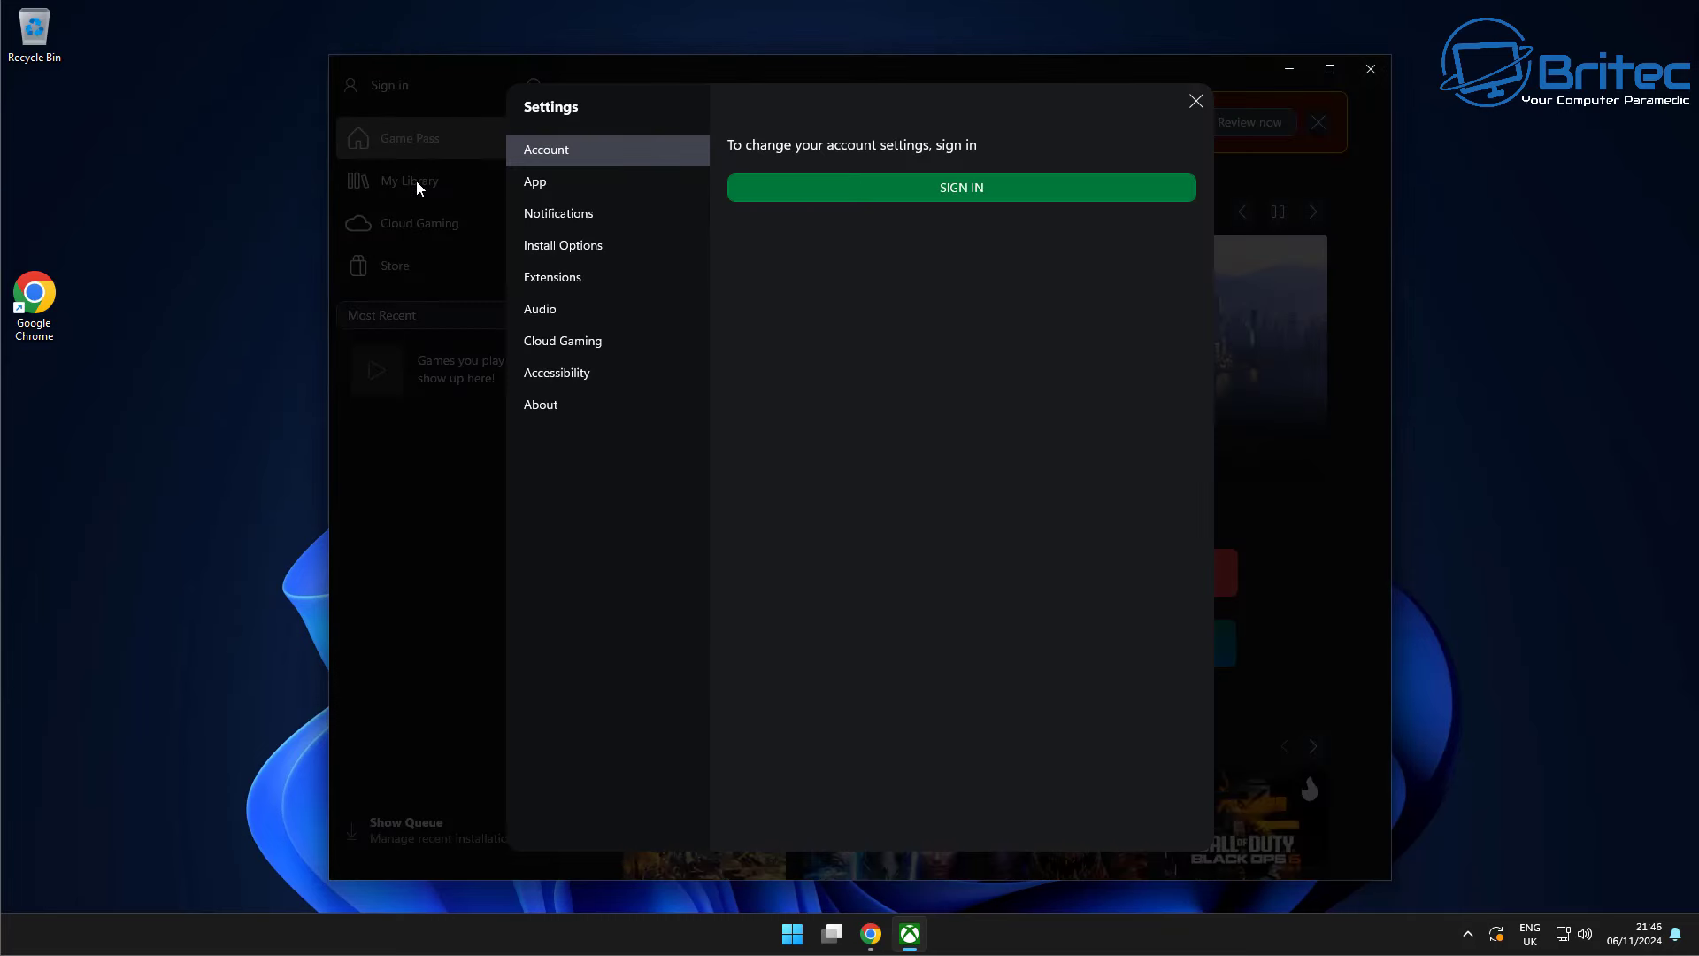
pyautogui.click(552, 186)
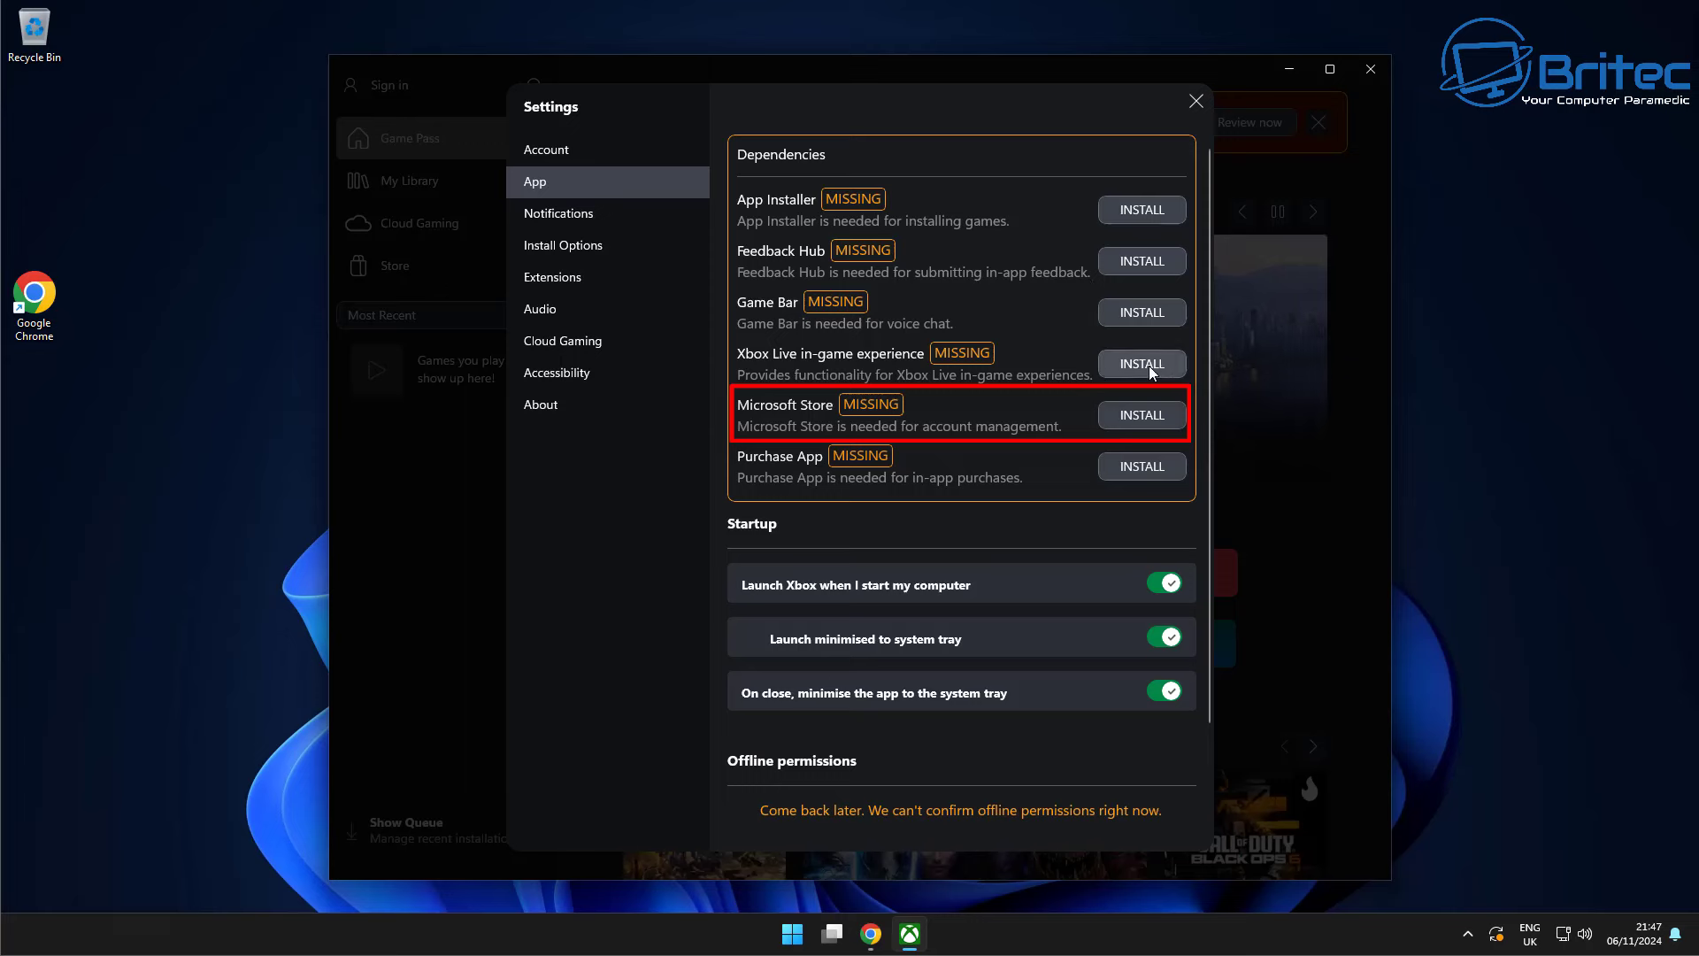
pyautogui.scroll(-1, 1136, 377)
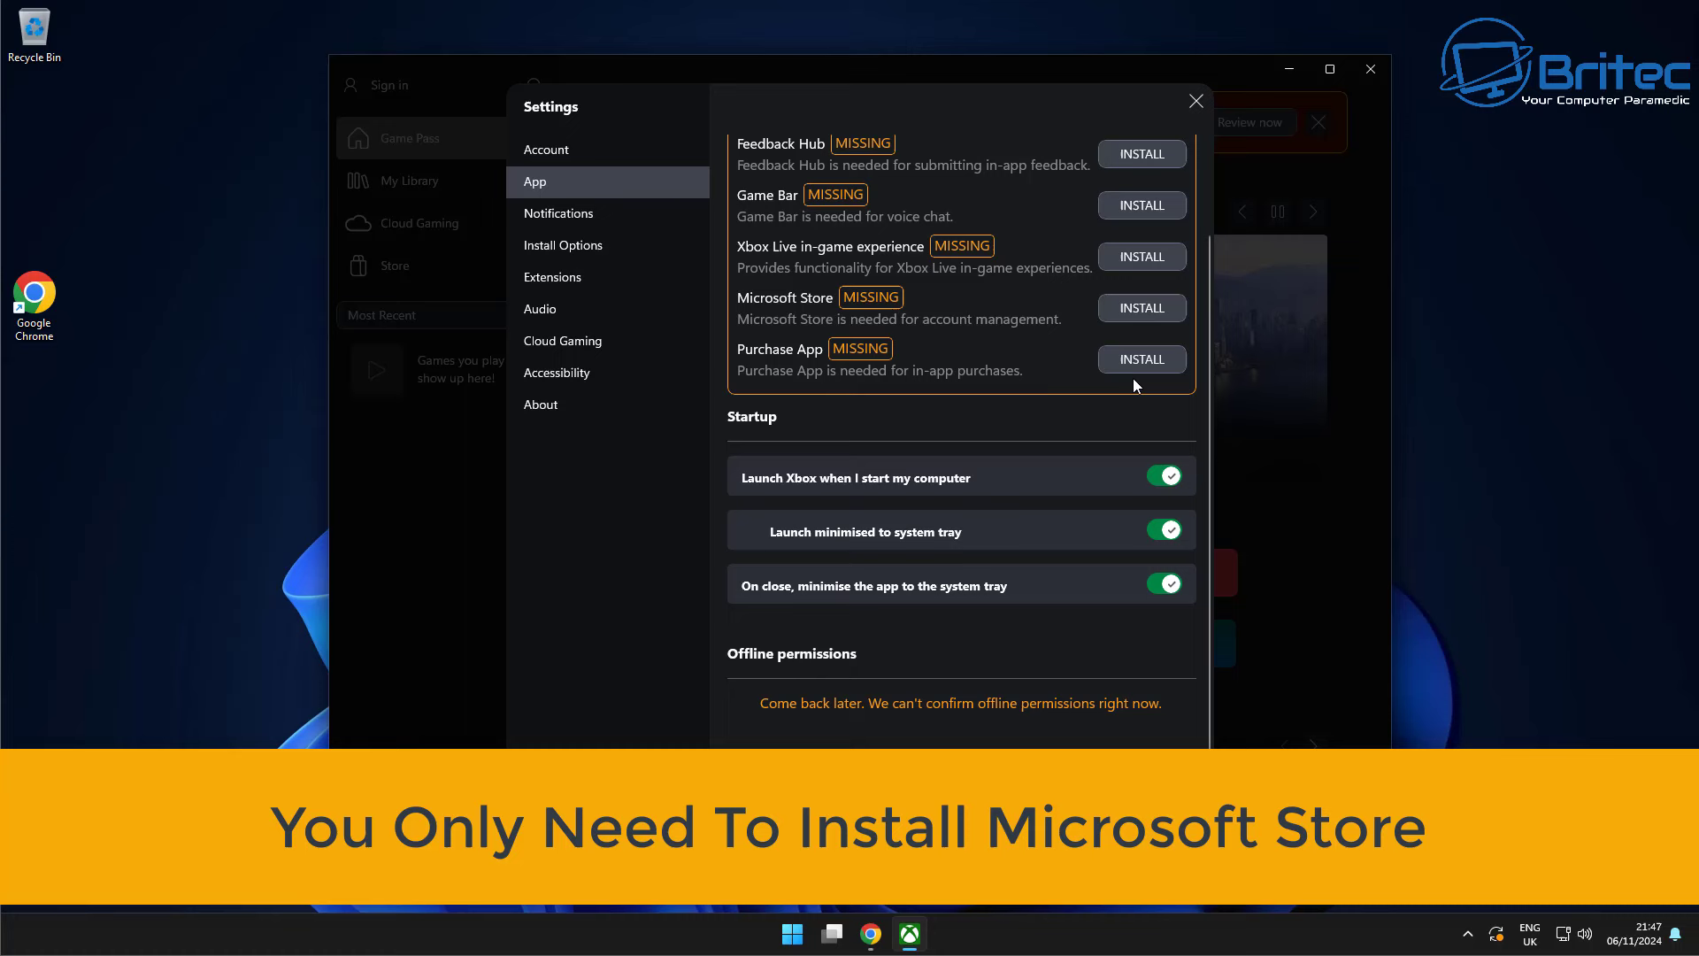
pyautogui.scroll(1, 1133, 385)
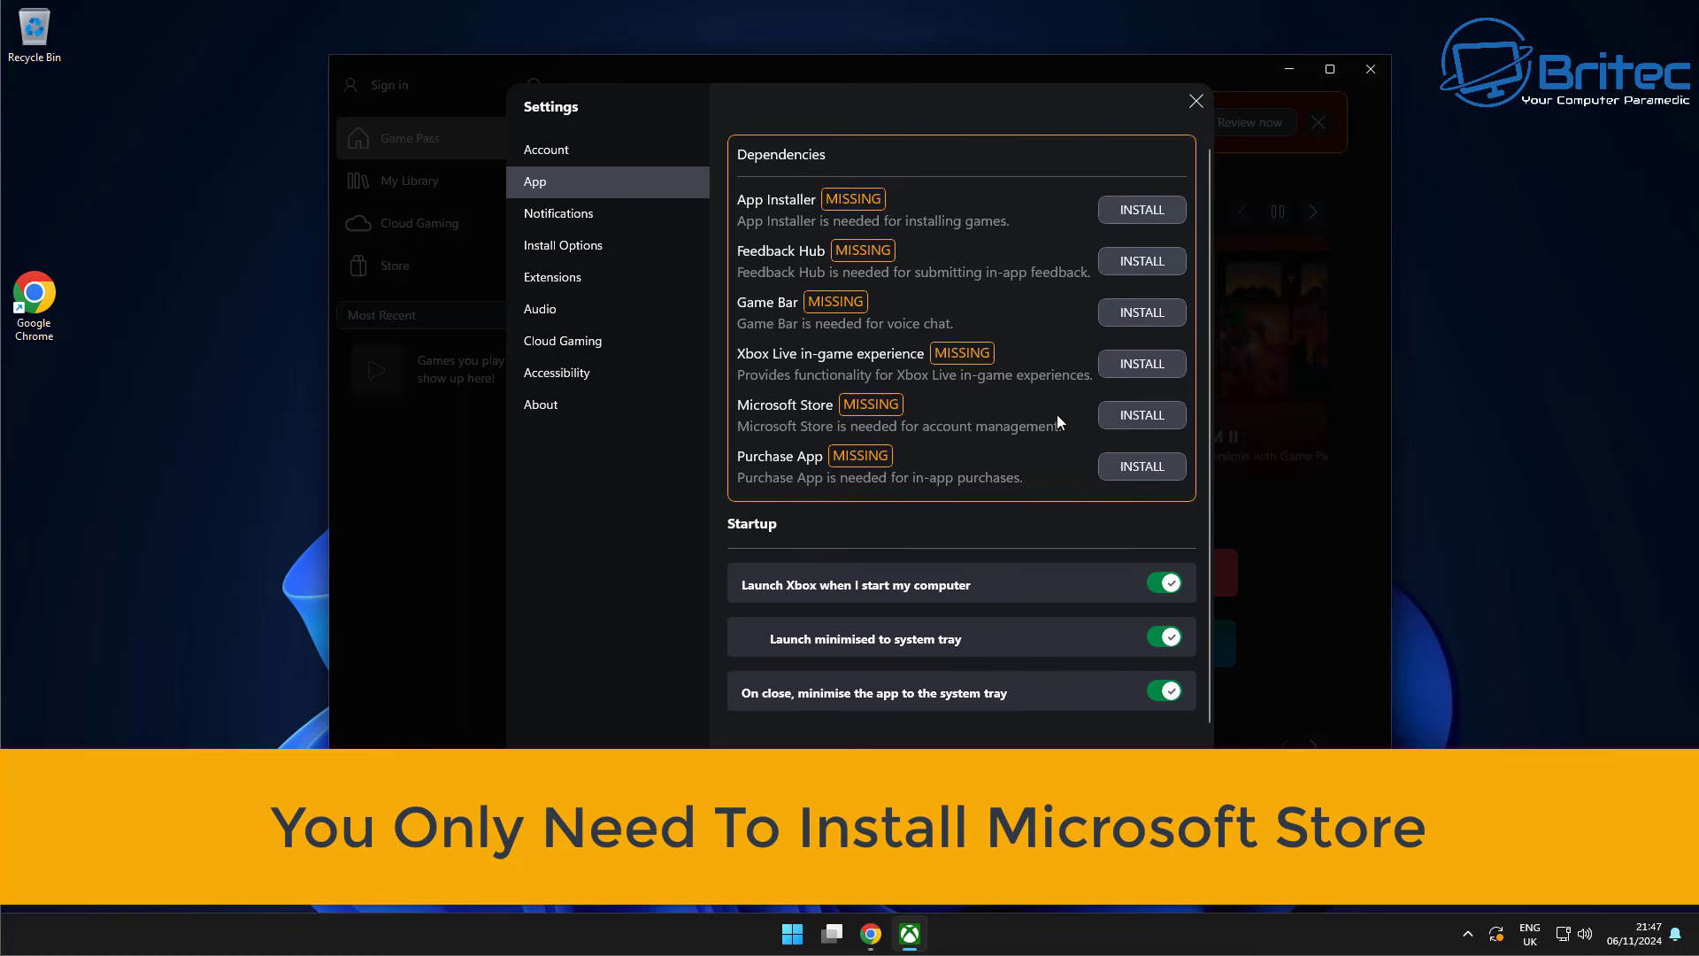
# Install the missing App Installer, Feedback Hub, Microsoft Store and Purchase App dependencies.
pyautogui.click(1145, 210)
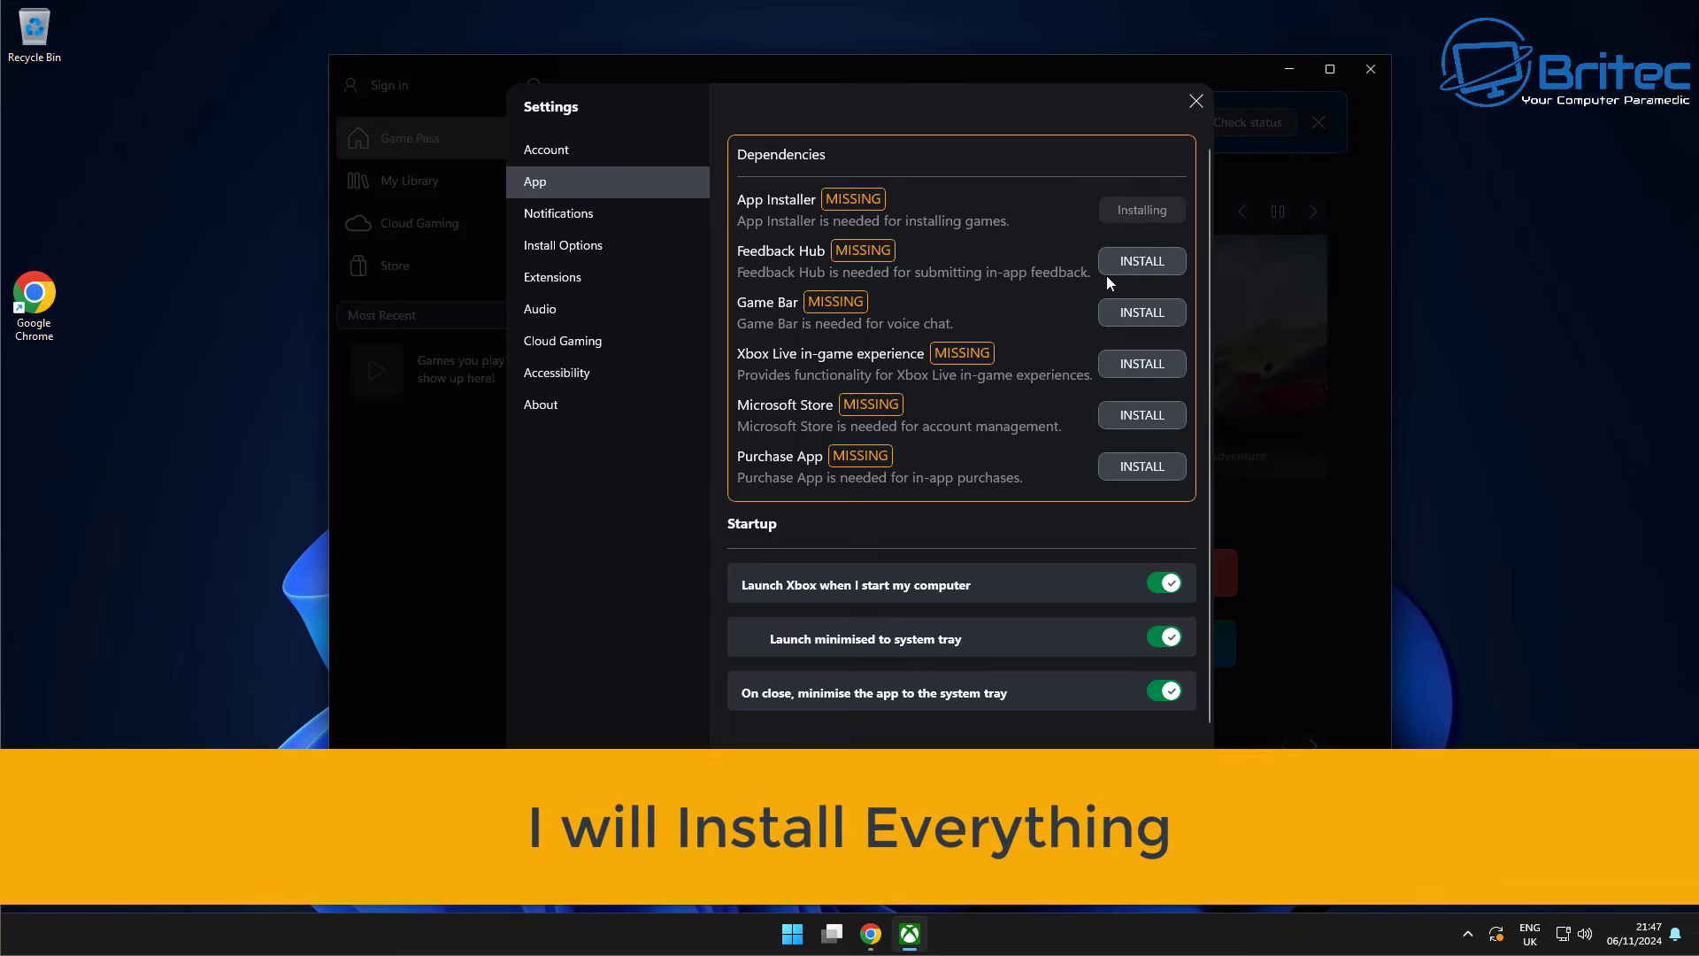
pyautogui.click(1127, 264)
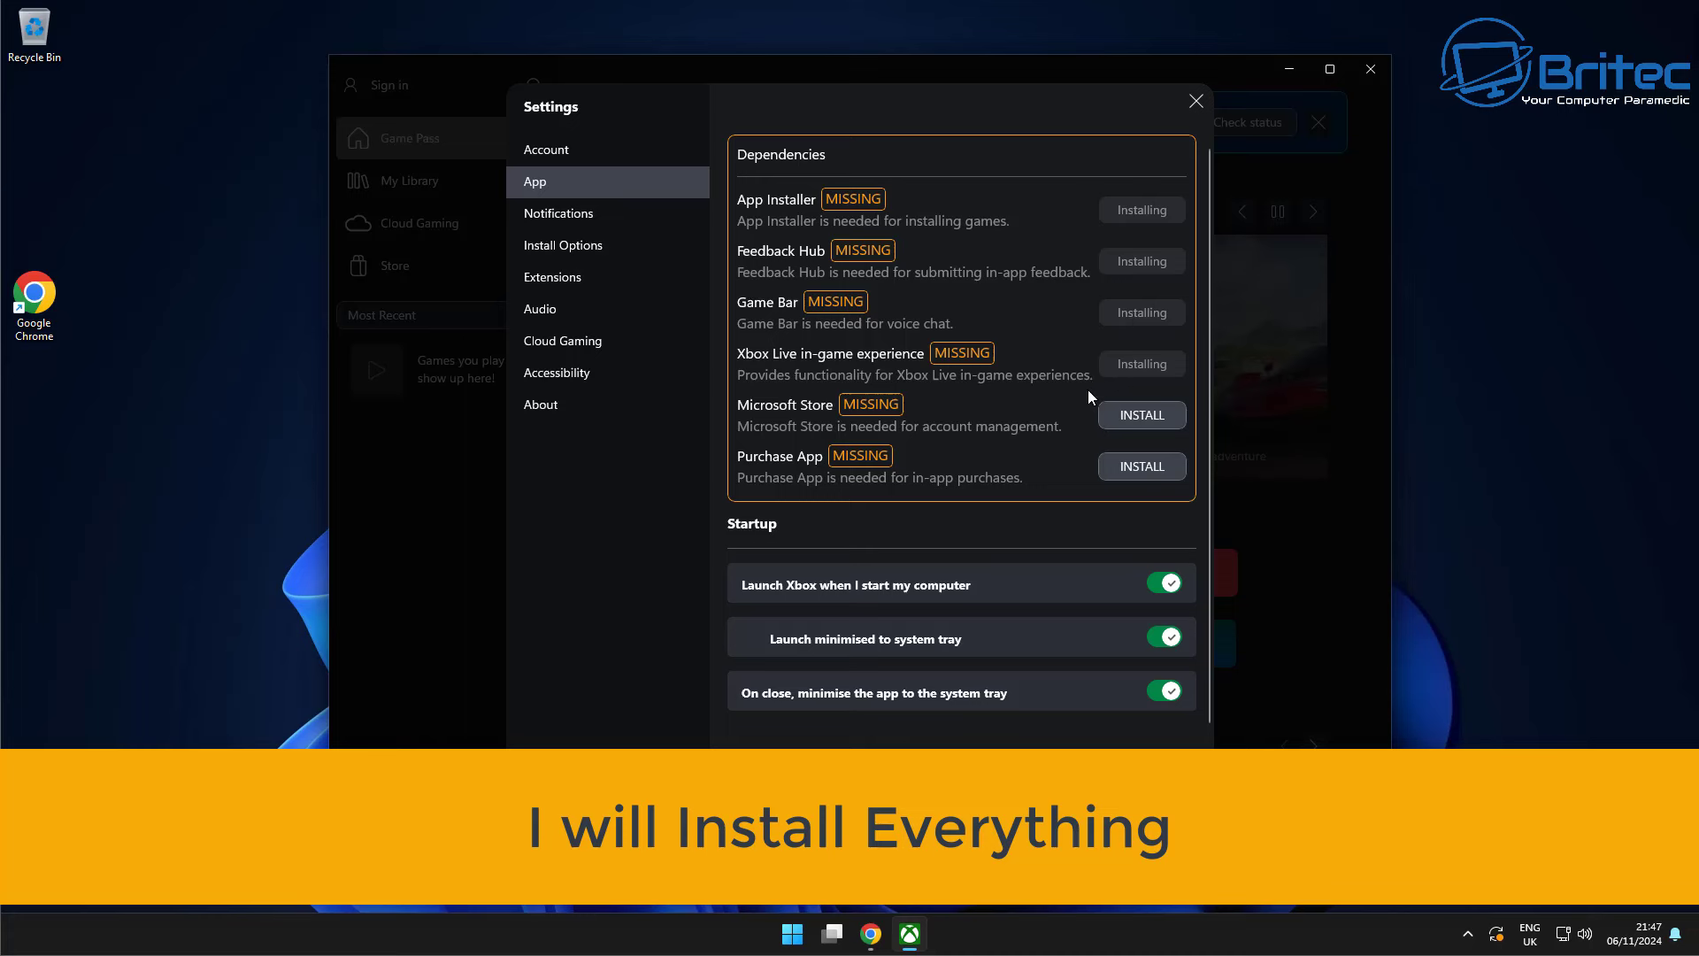
pyautogui.click(1154, 412)
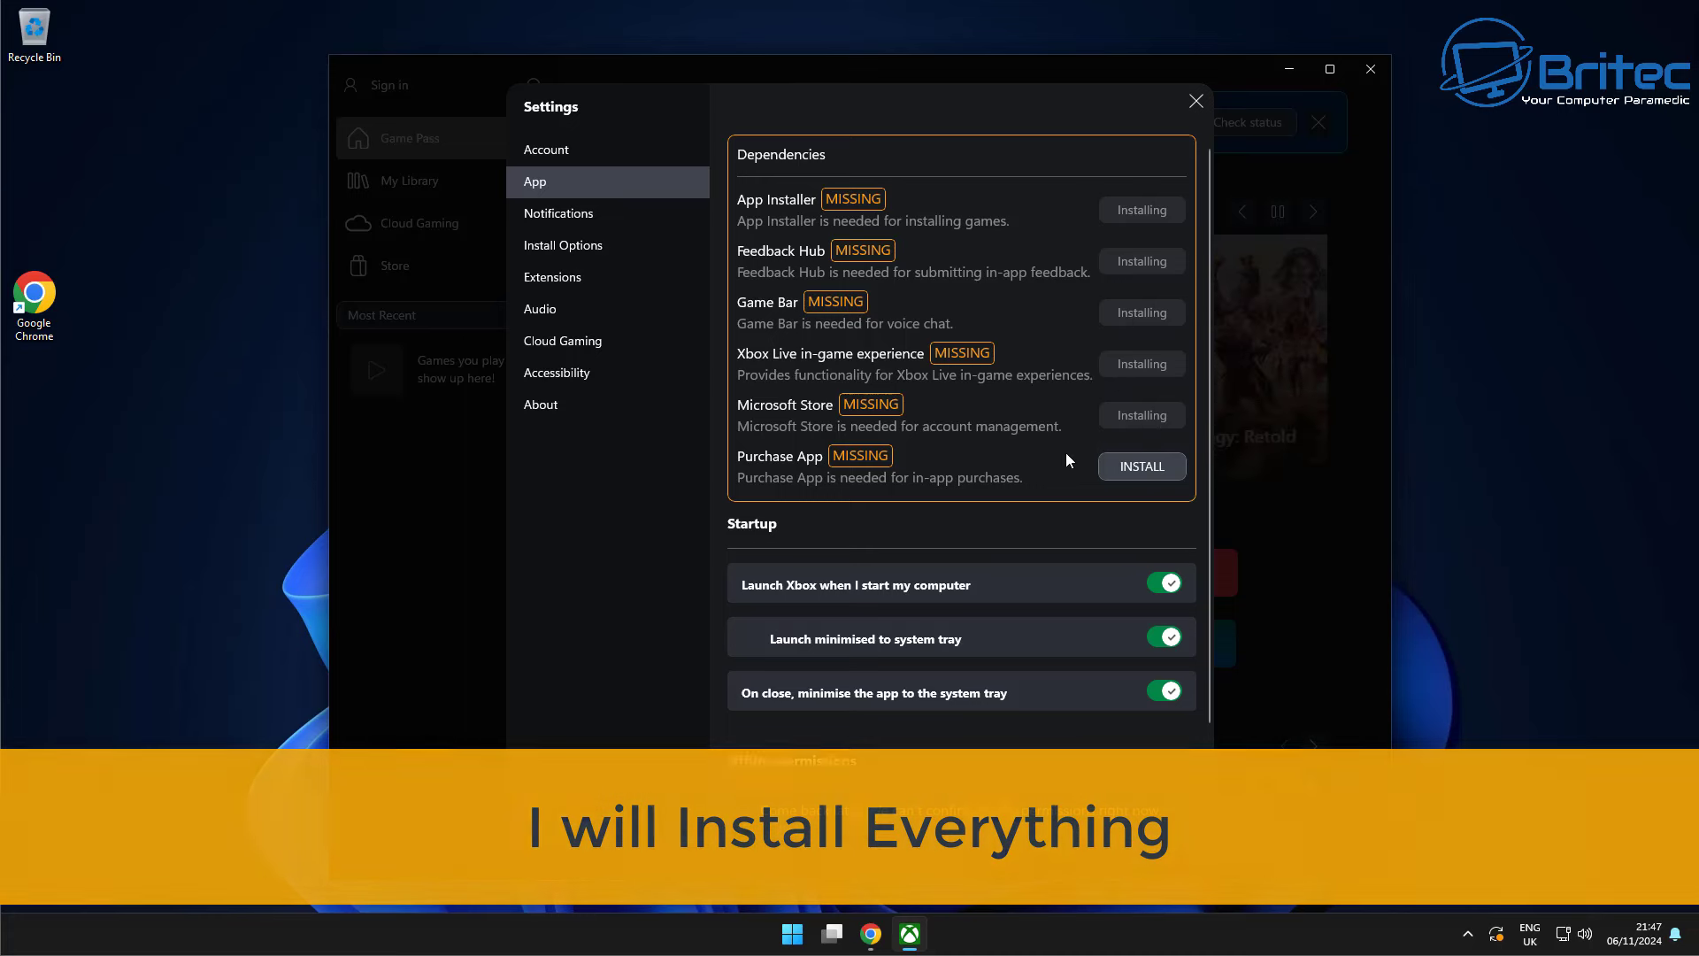
pyautogui.click(1138, 466)
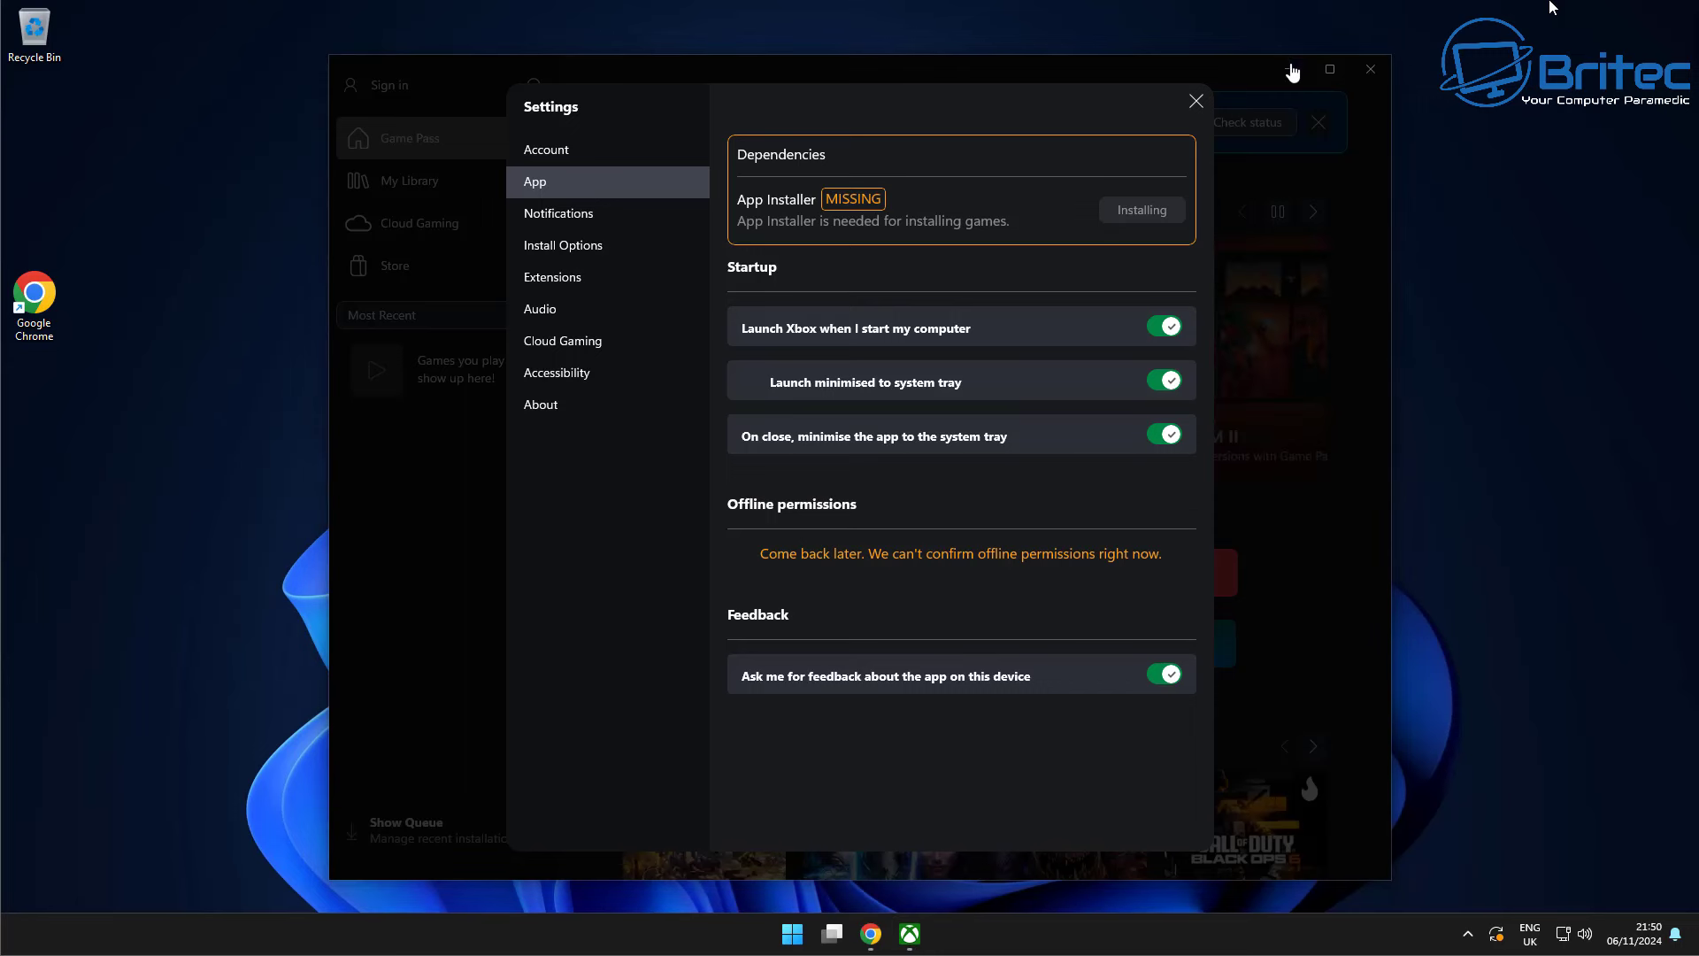
# Close Xbox settings and check the install status in Microsoft Store's Updates & downloads.
pyautogui.click(1195, 101)
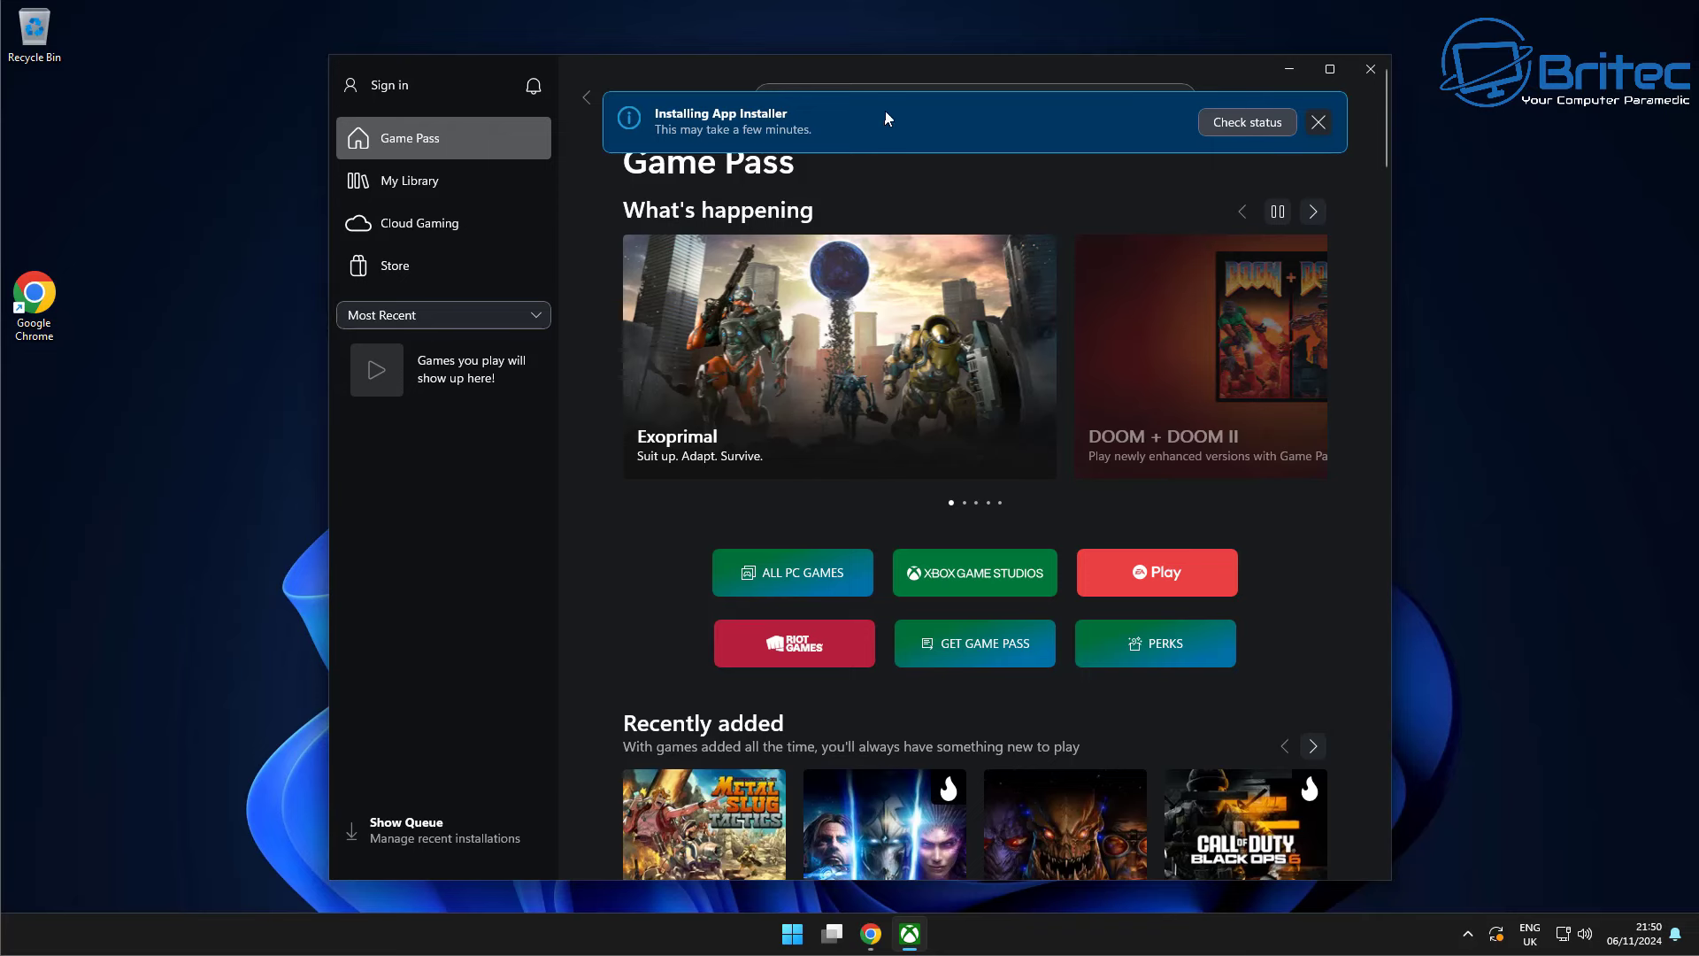
pyautogui.click(1238, 124)
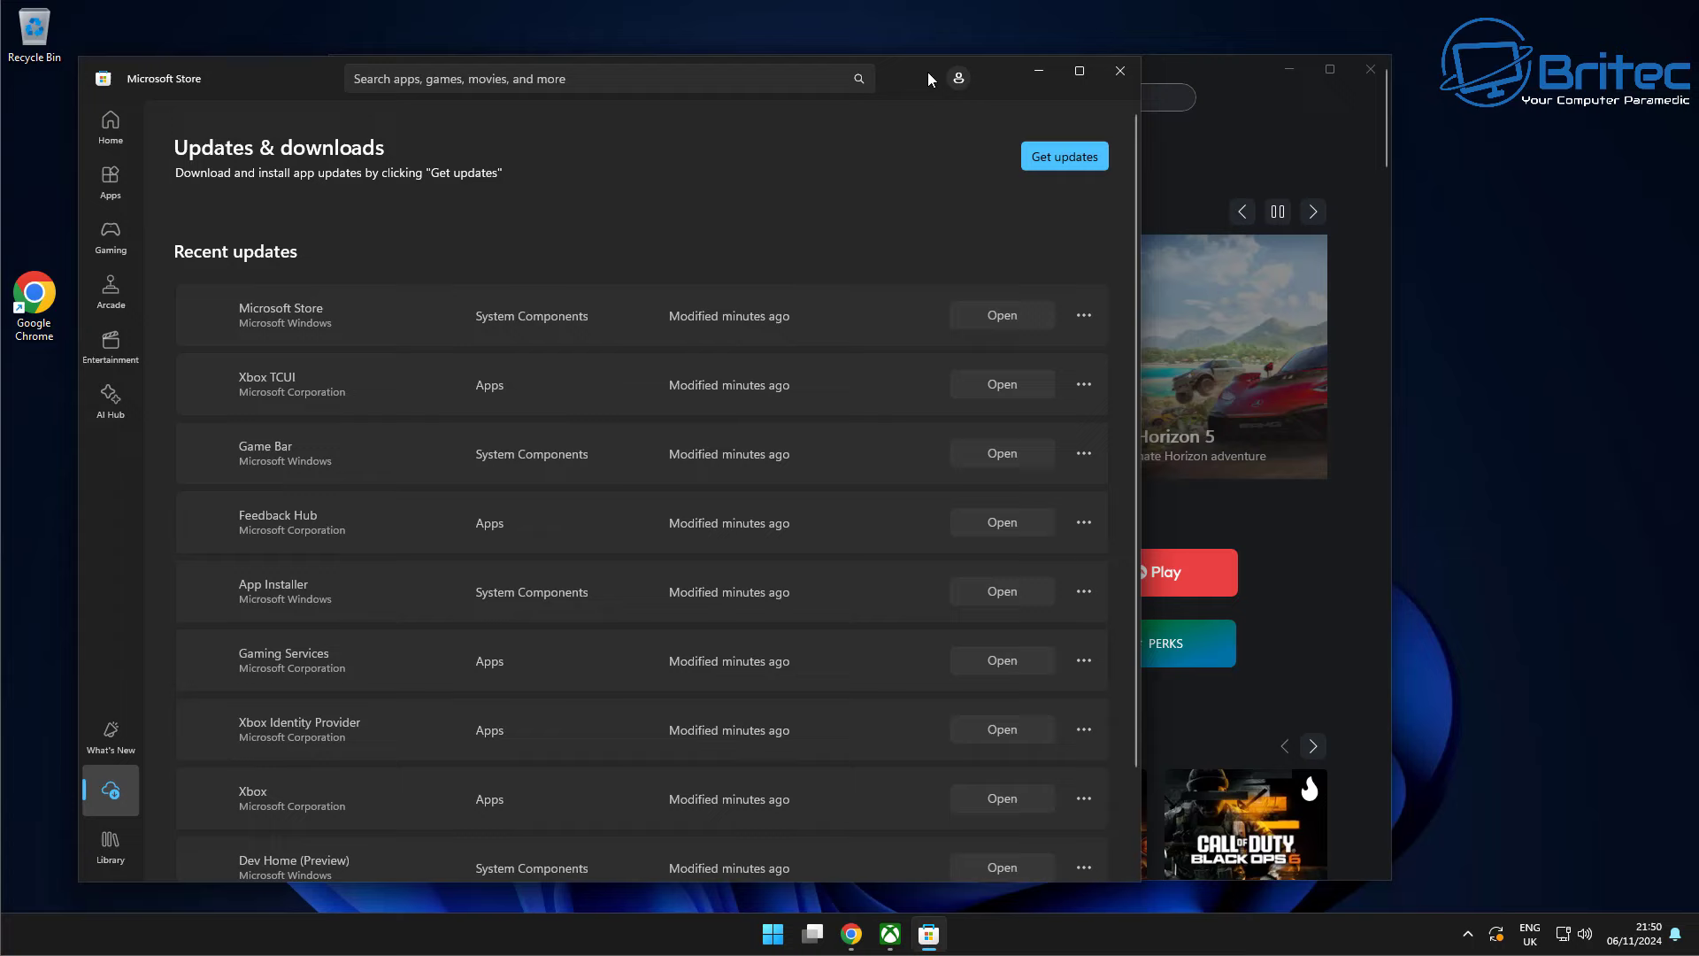
pyautogui.moveTo(916, 75); pyautogui.dragTo(1116, 72)
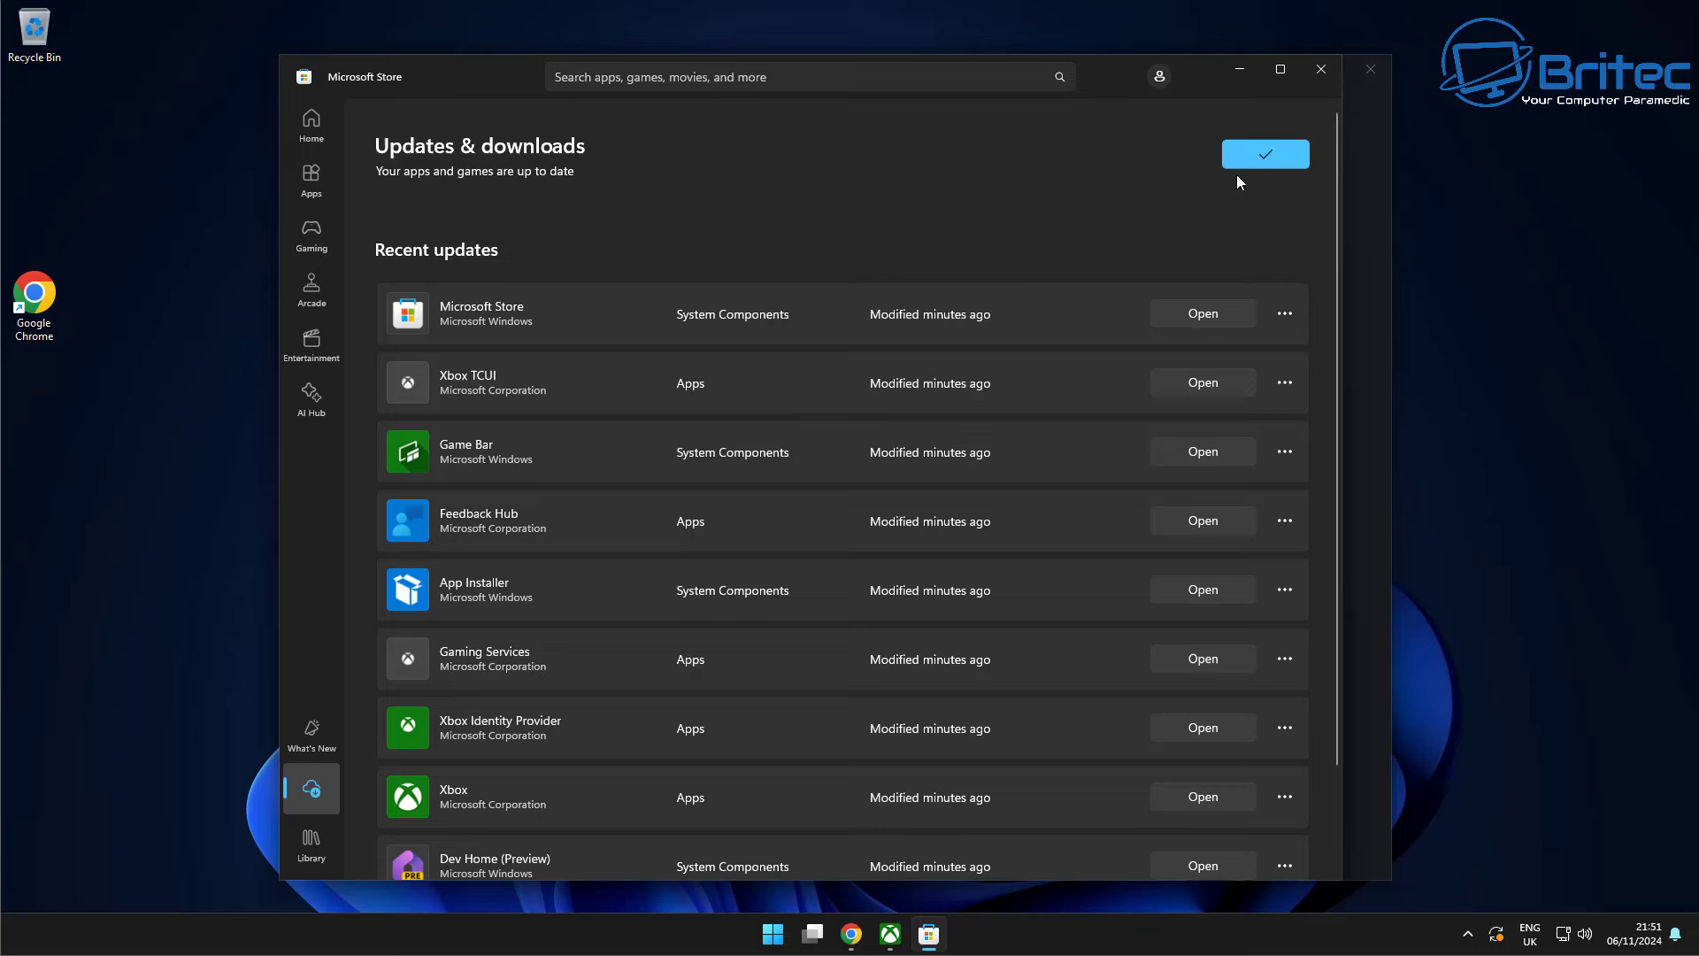
# Close Microsoft Store, recheck the Xbox app's dependency list, then close Settings.
pyautogui.click(1312, 76)
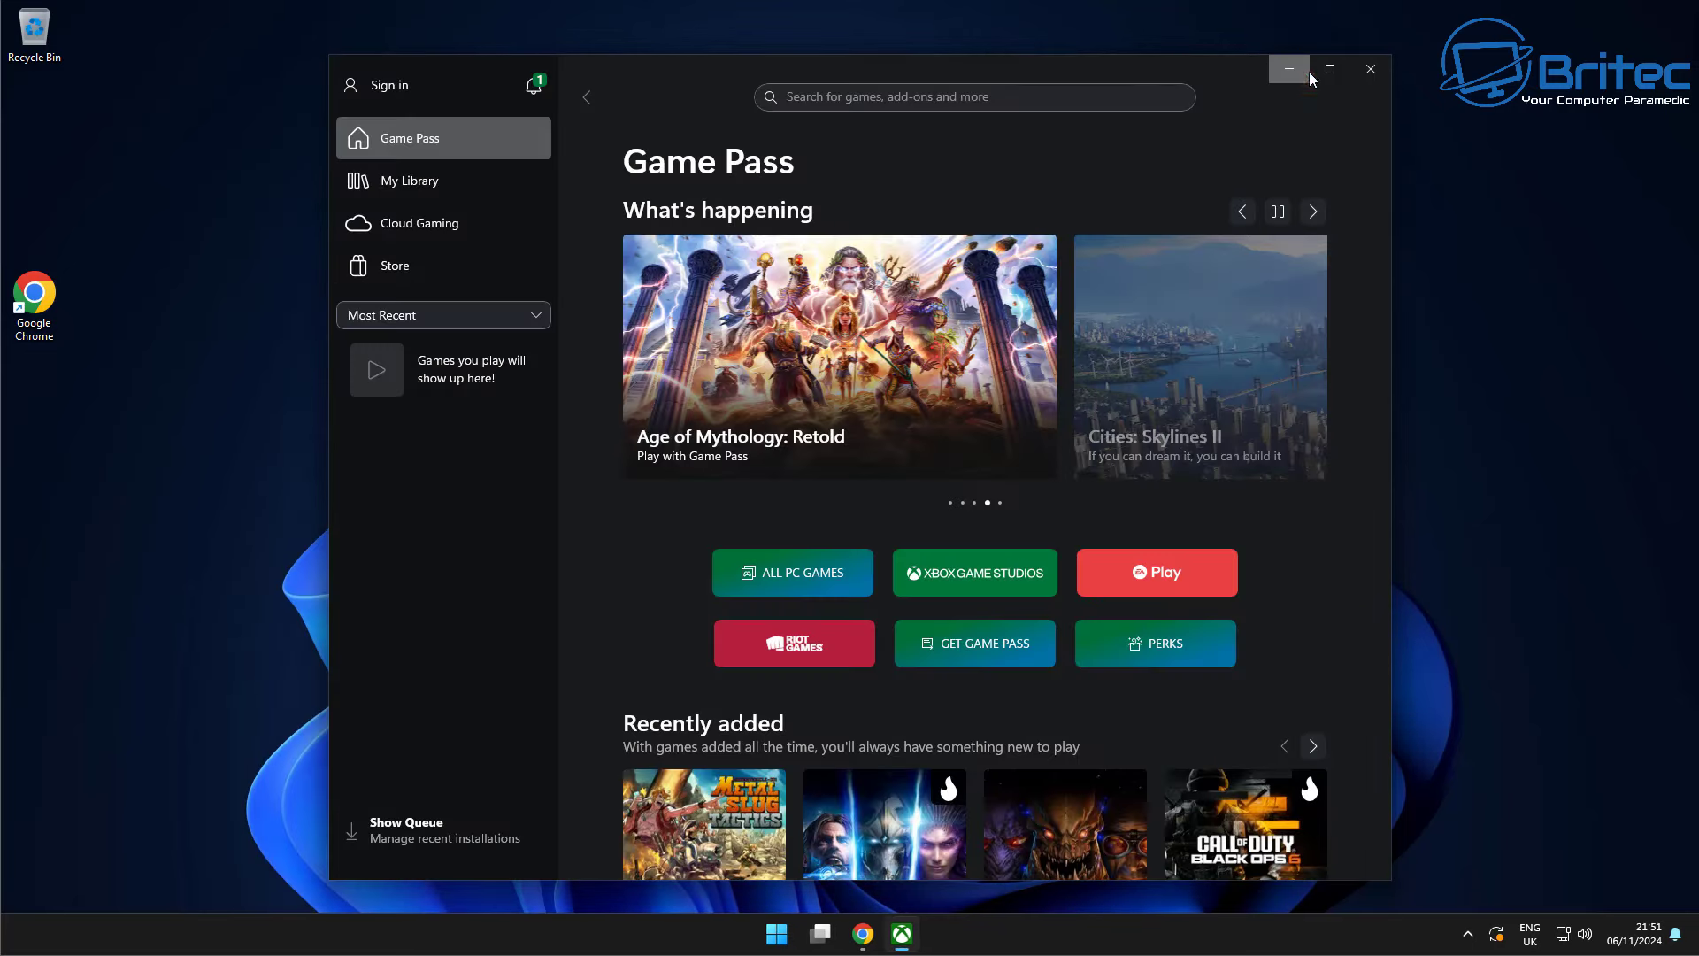
pyautogui.click(396, 85)
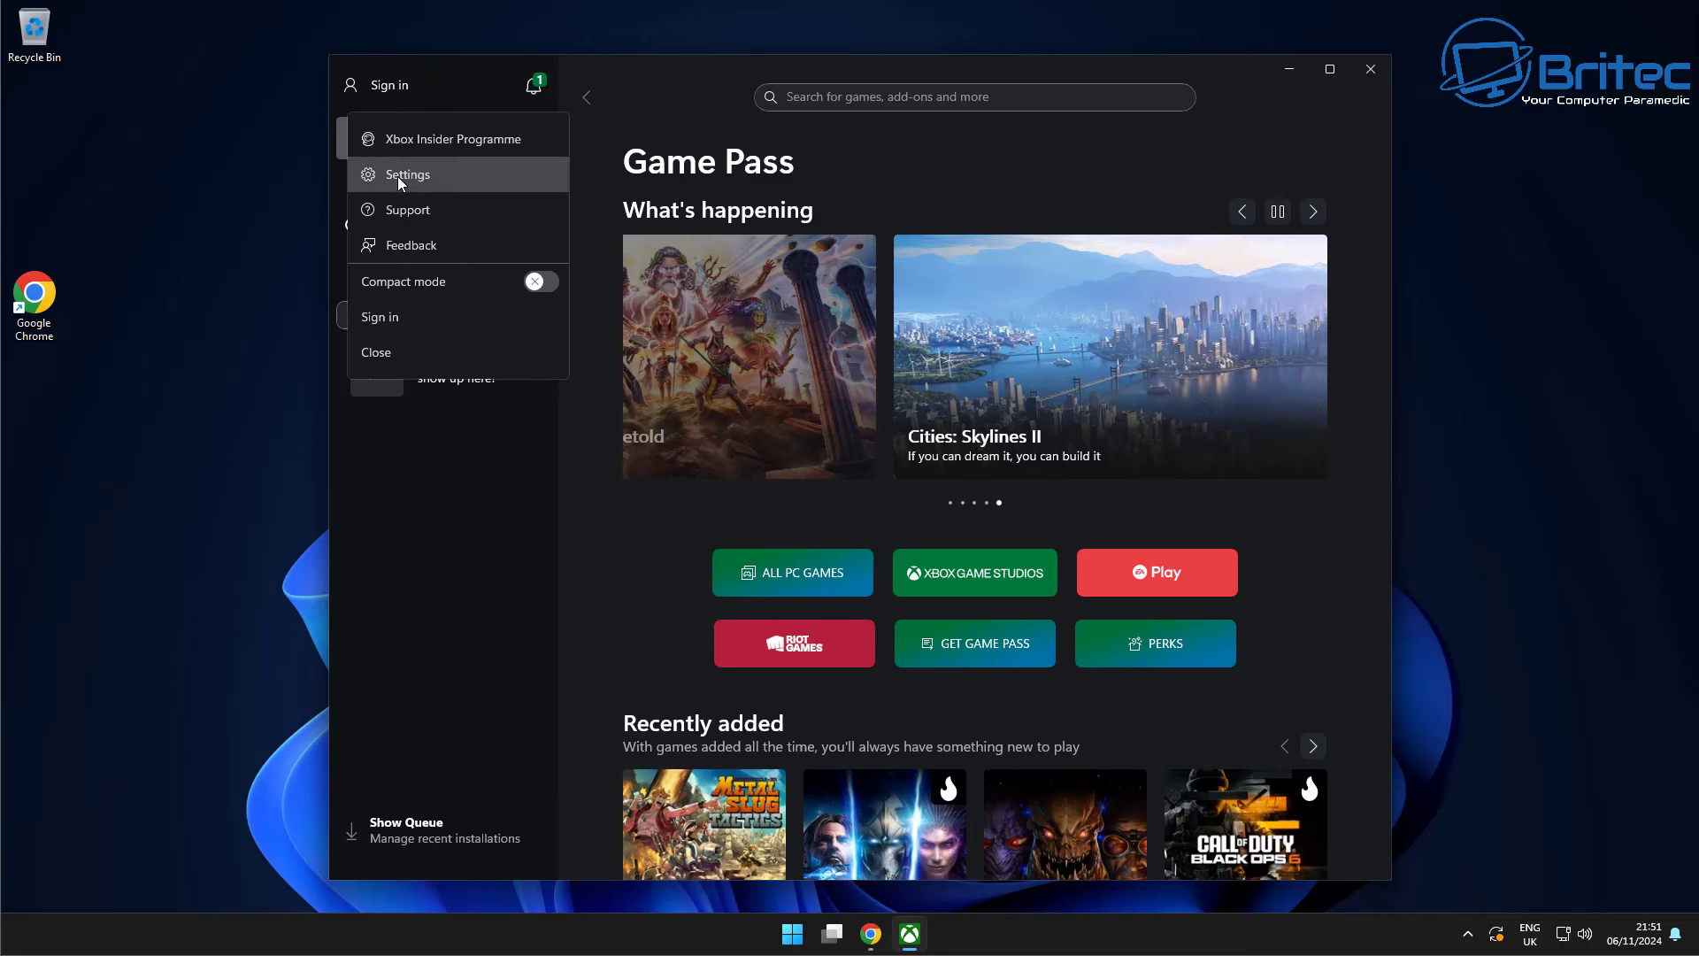
pyautogui.click(398, 177)
pyautogui.click(549, 183)
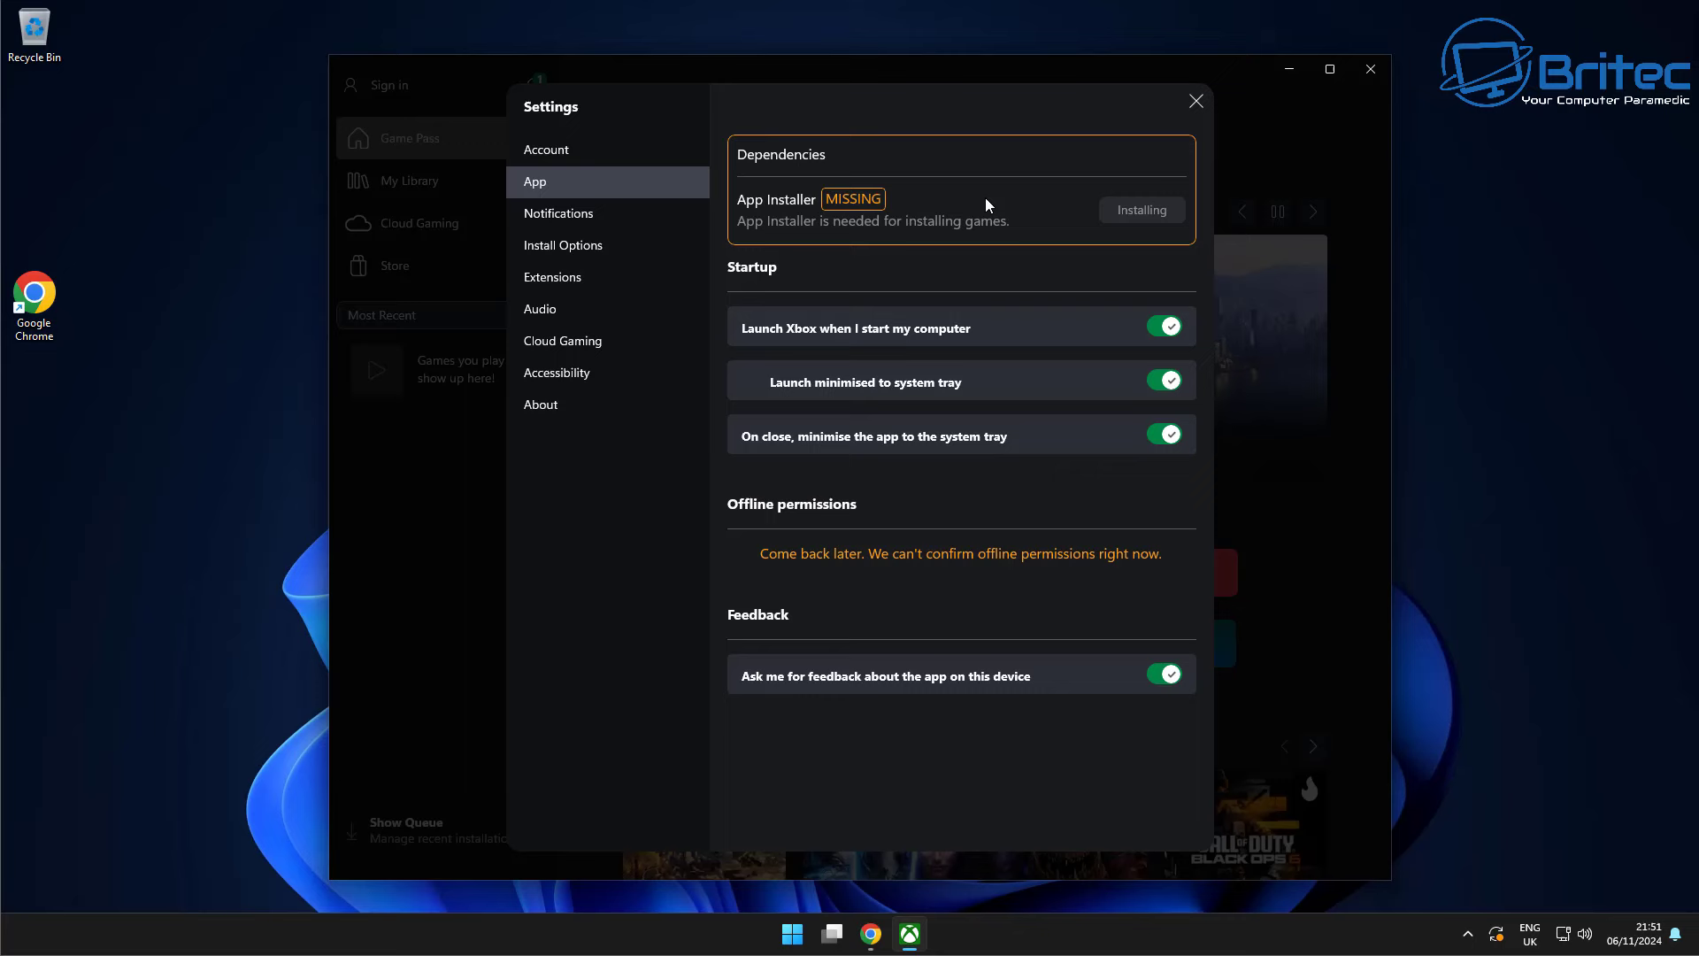
pyautogui.click(1195, 101)
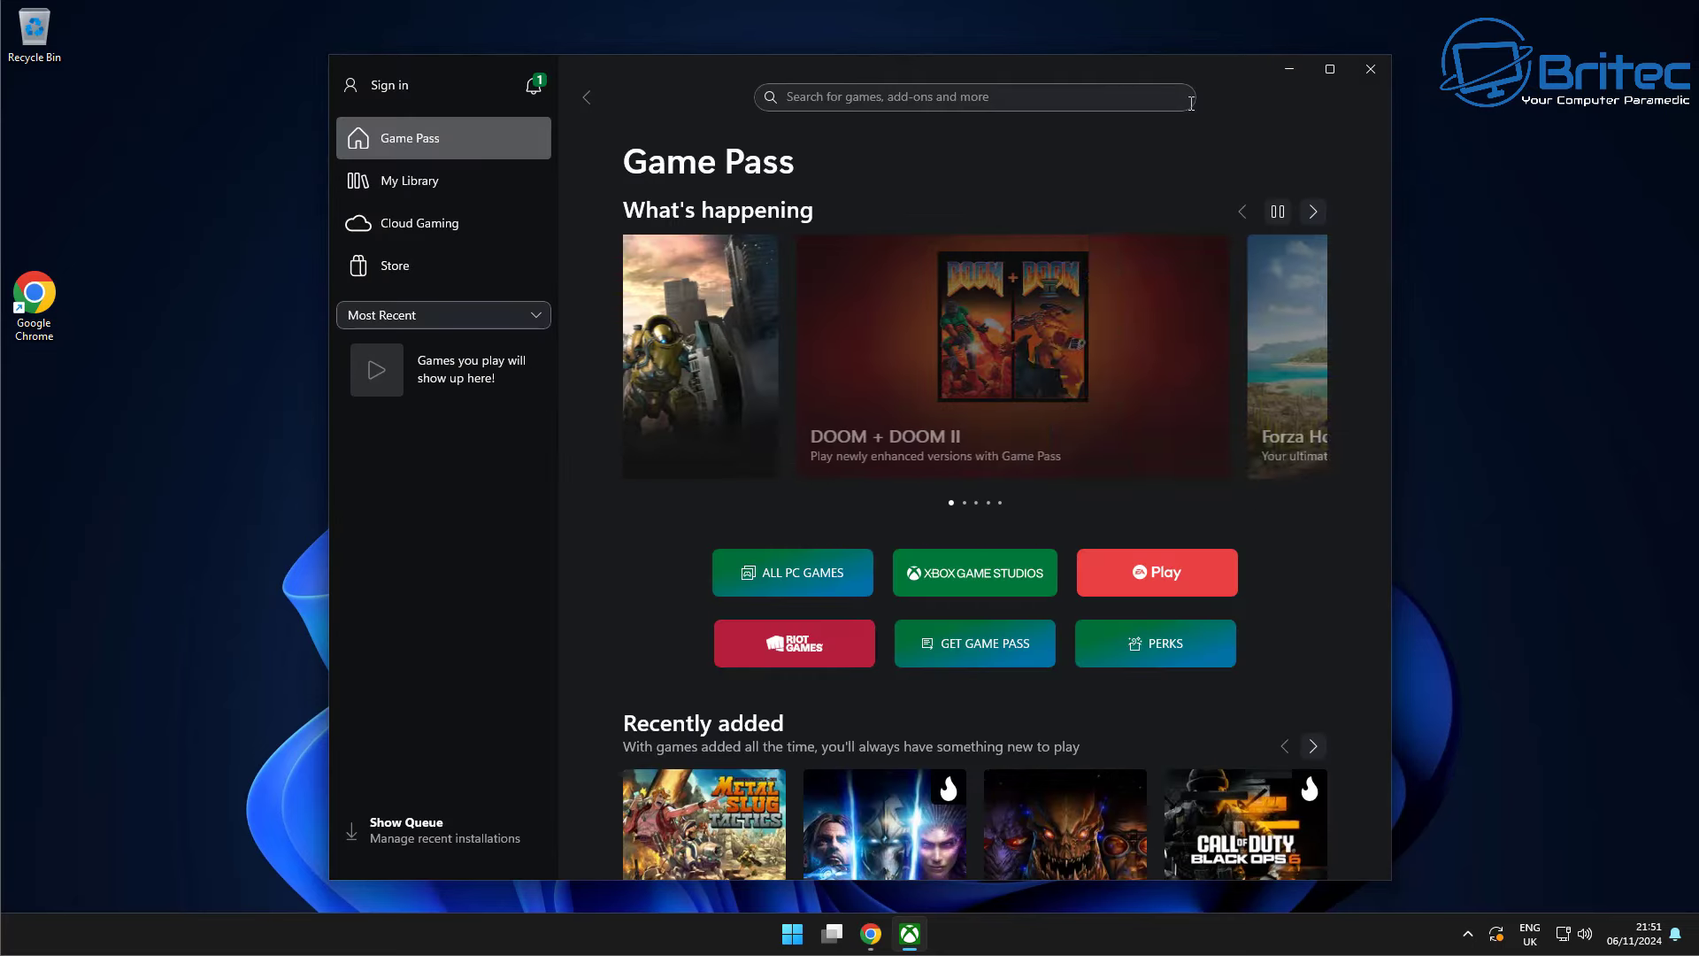
# Close the Xbox app and choose Update and restart from Start's power menu.
pyautogui.click(1371, 68)
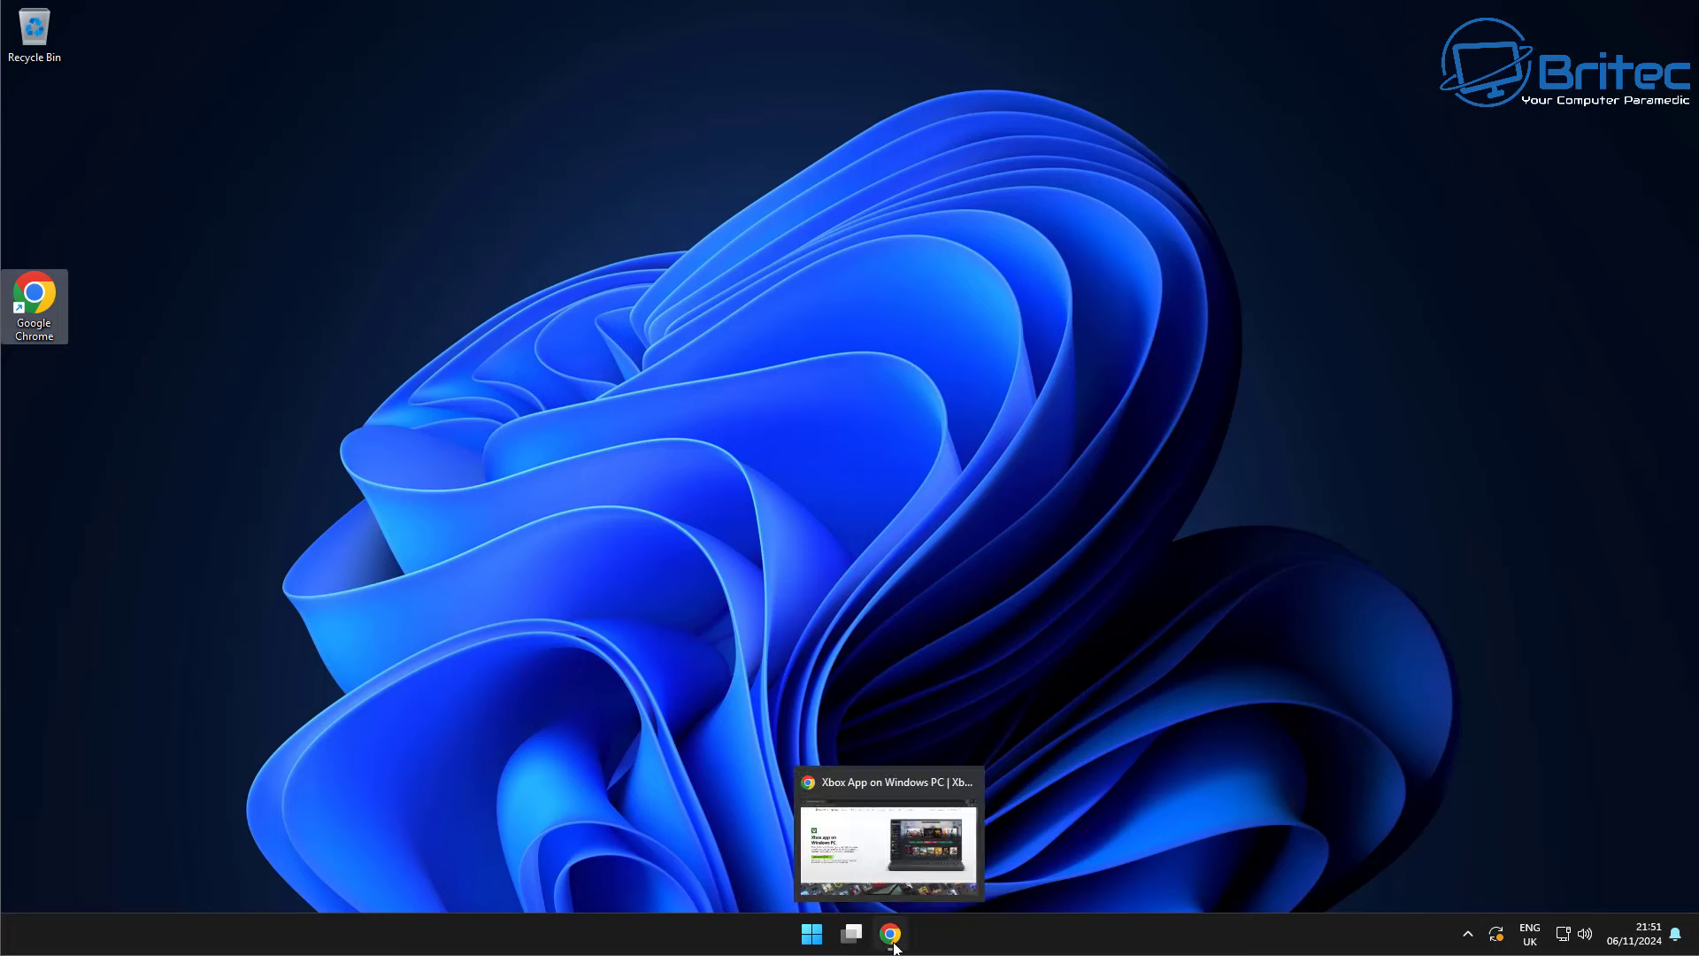
pyautogui.click(812, 934)
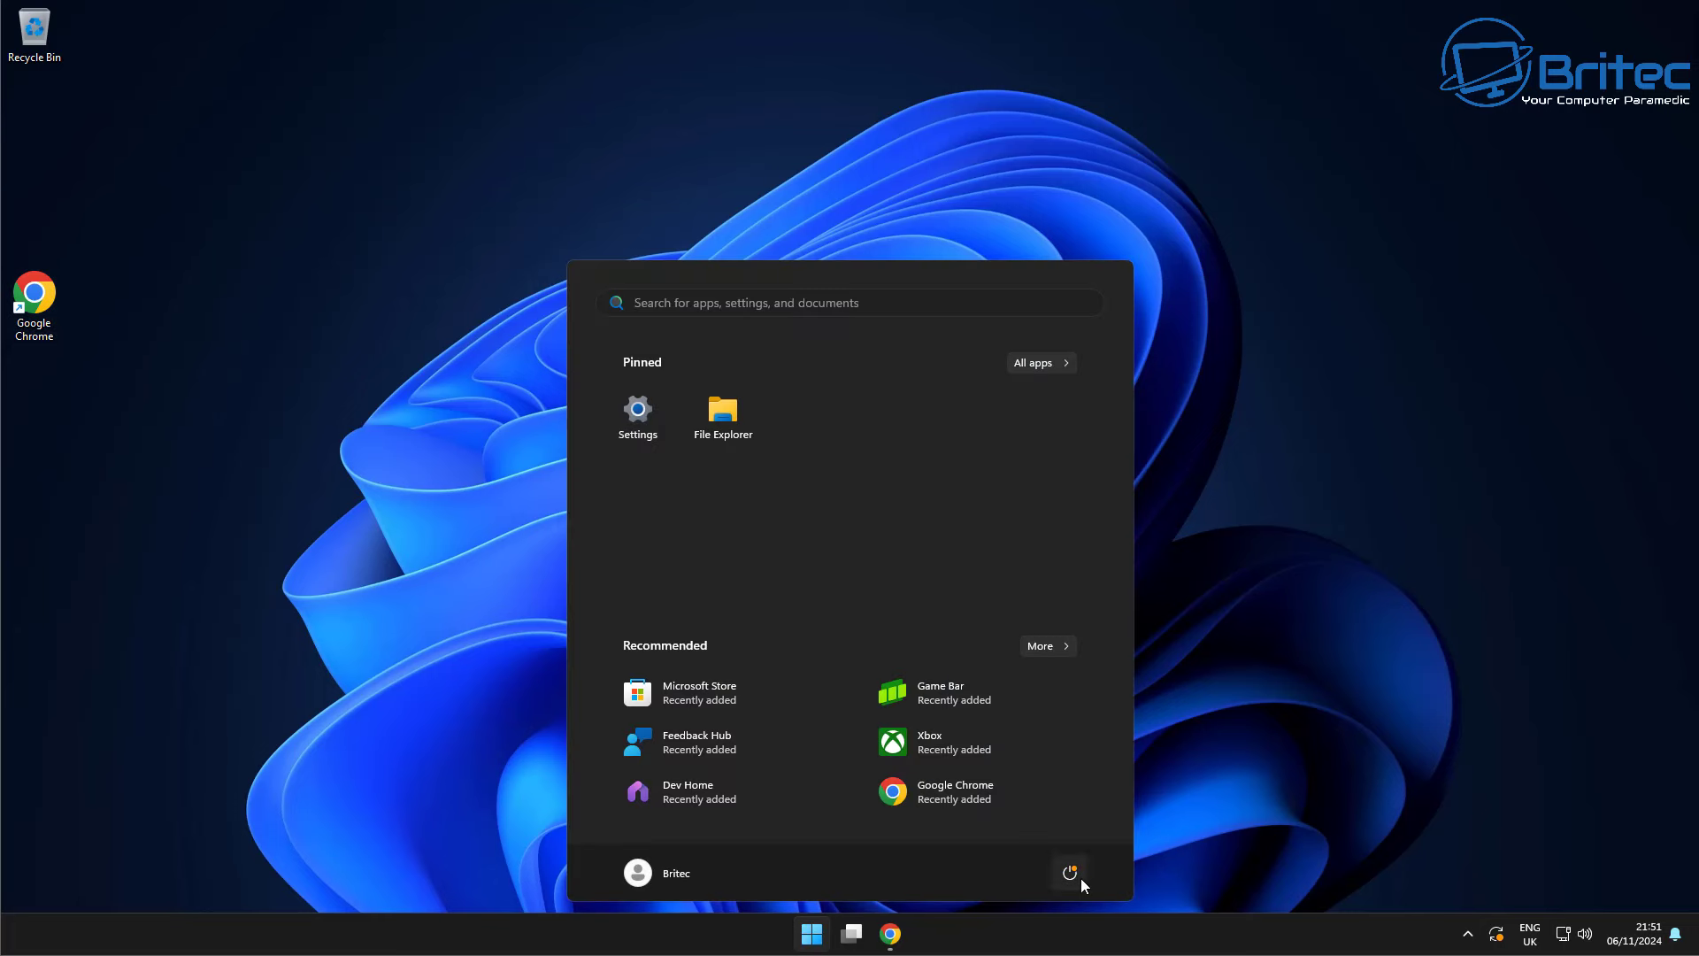
pyautogui.click(1080, 878)
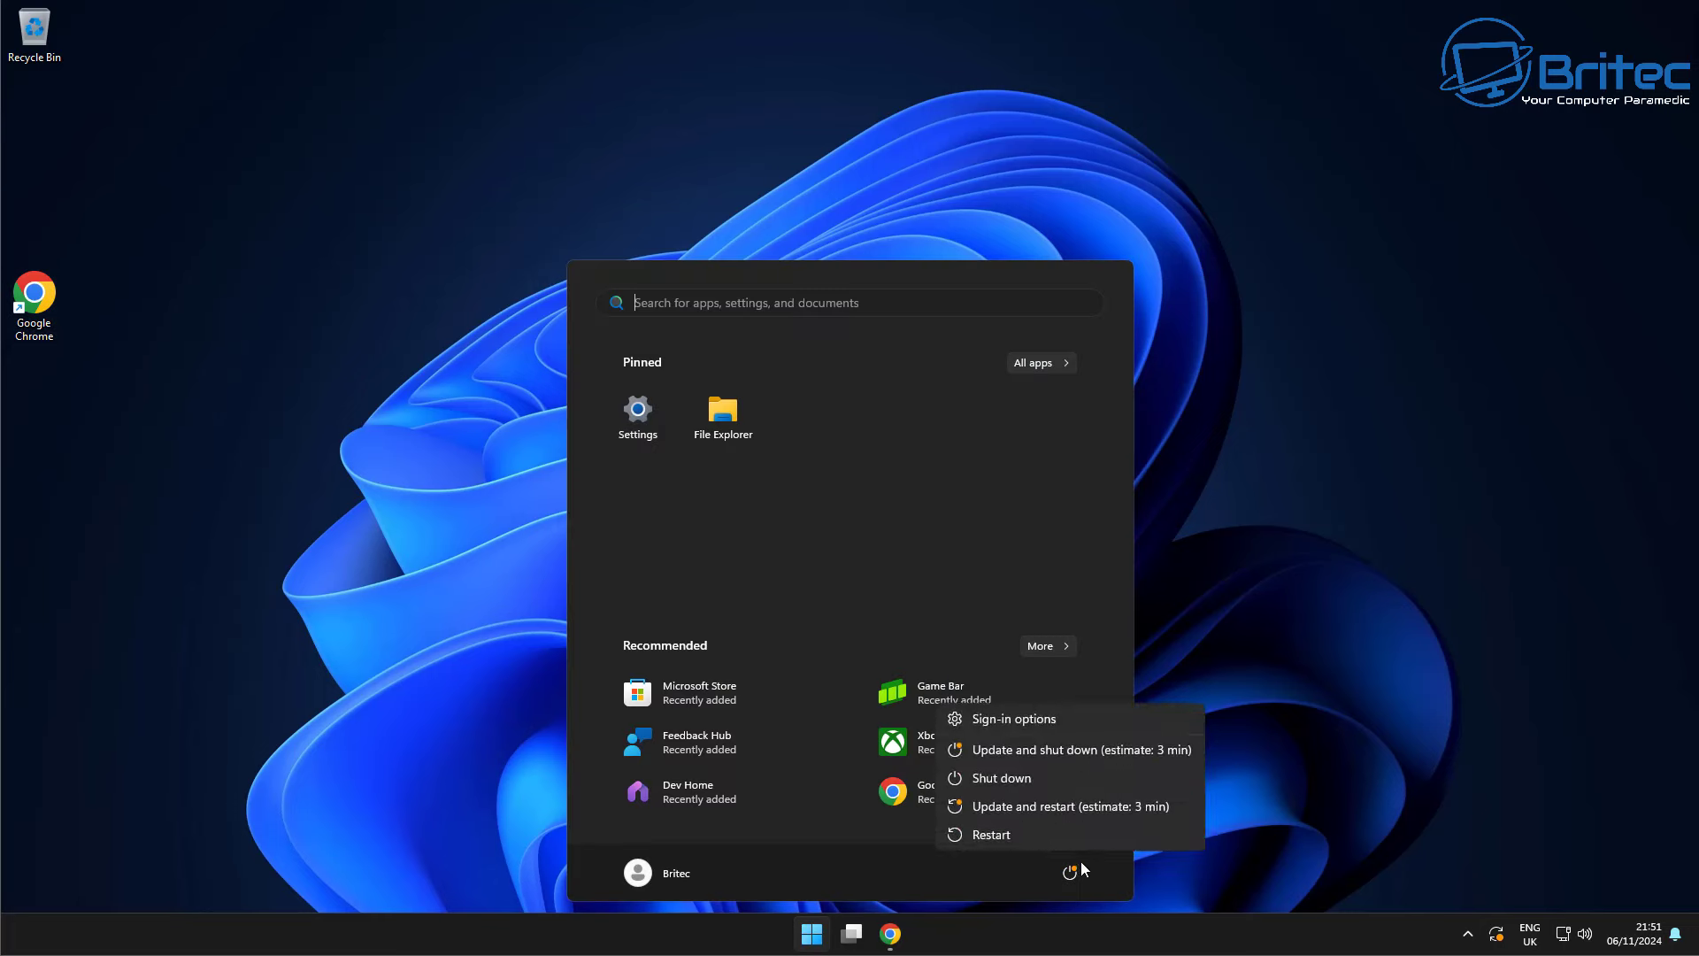
pyautogui.click(1062, 811)
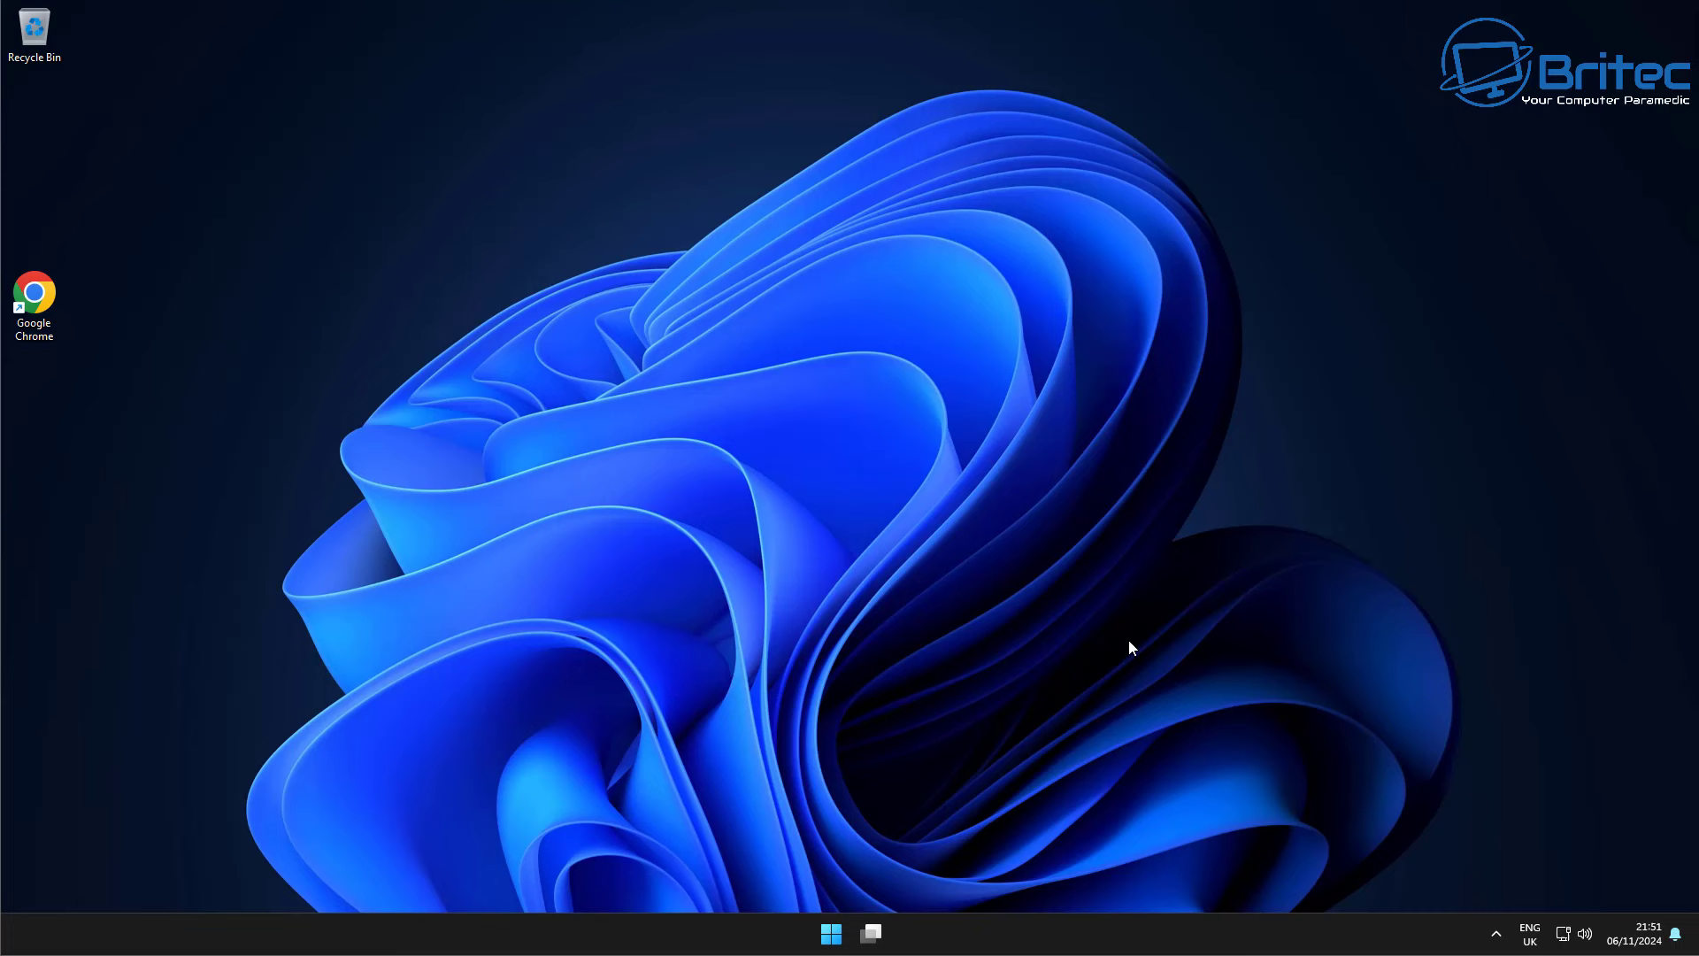
# After the restart, browse Start's All apps list to check the newly installed apps.
pyautogui.click(830, 933)
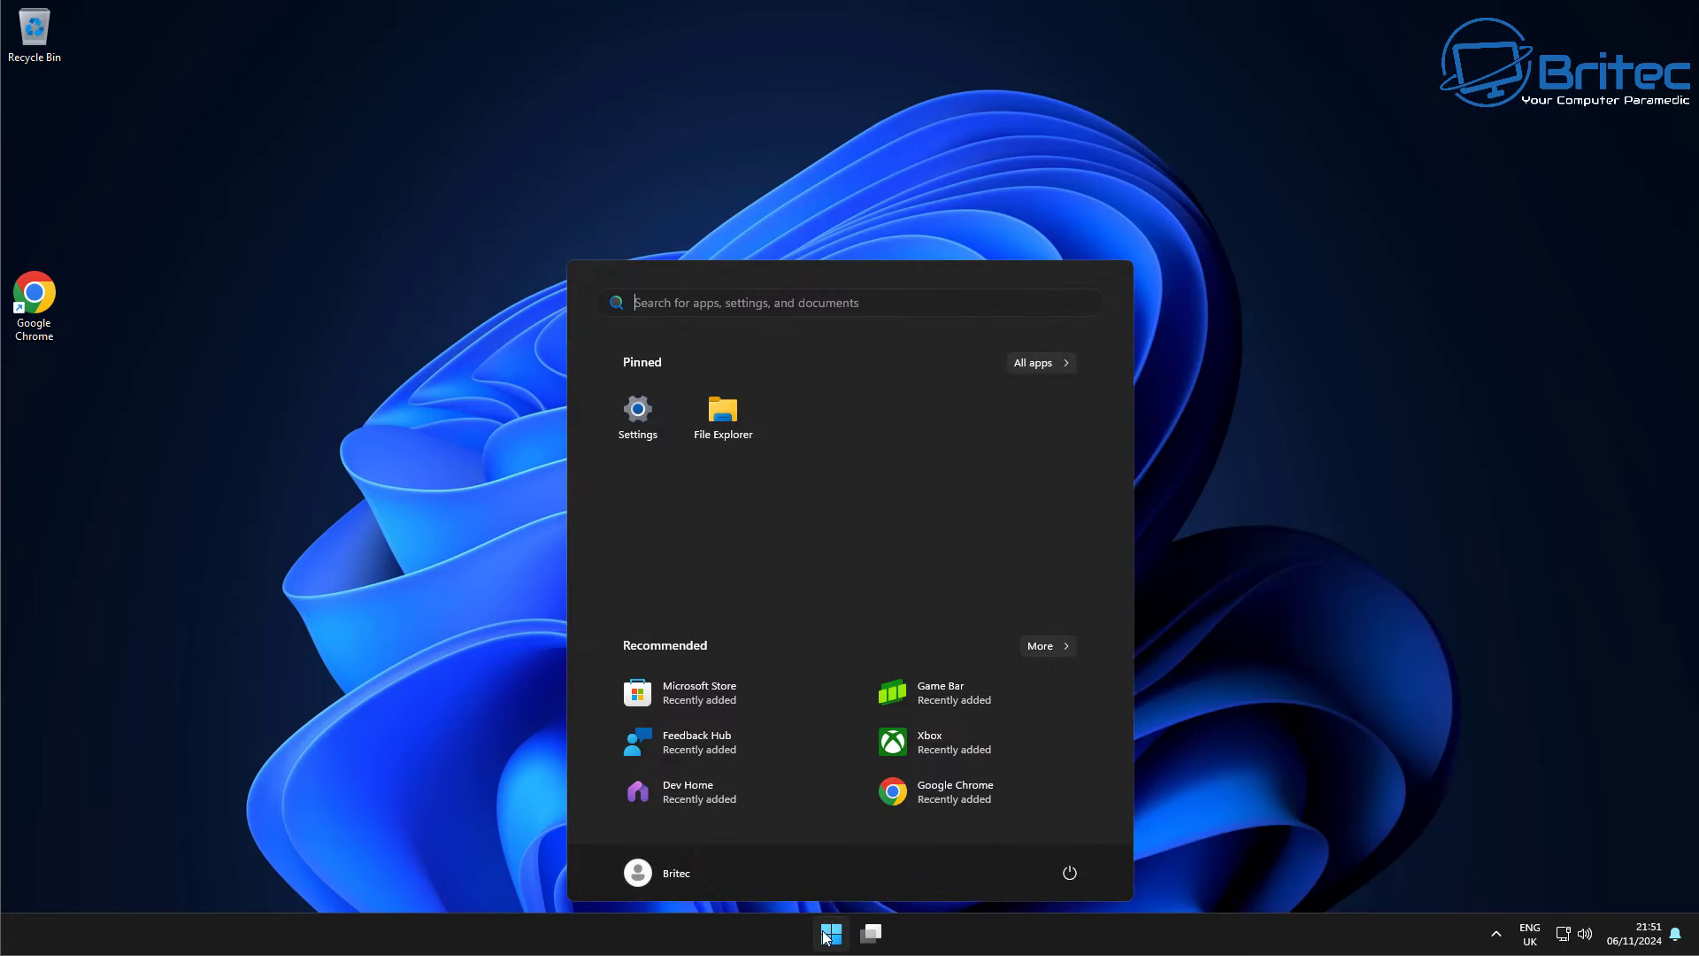
pyautogui.click(1048, 362)
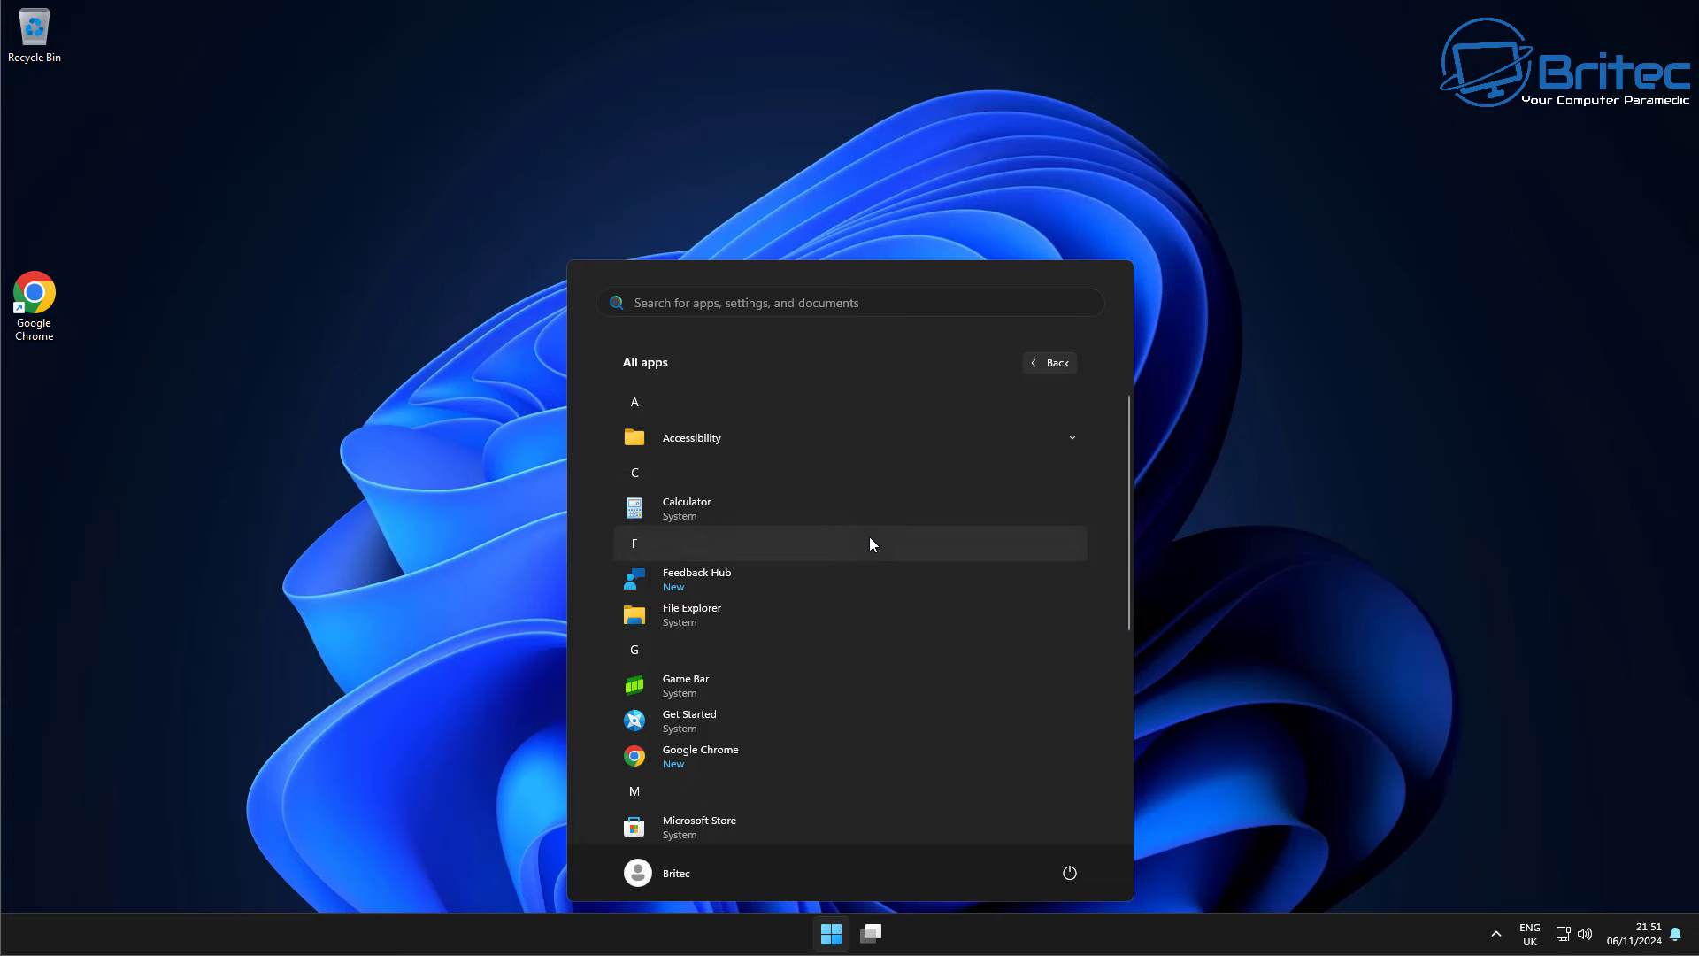
pyautogui.scroll(-1, 781, 632)
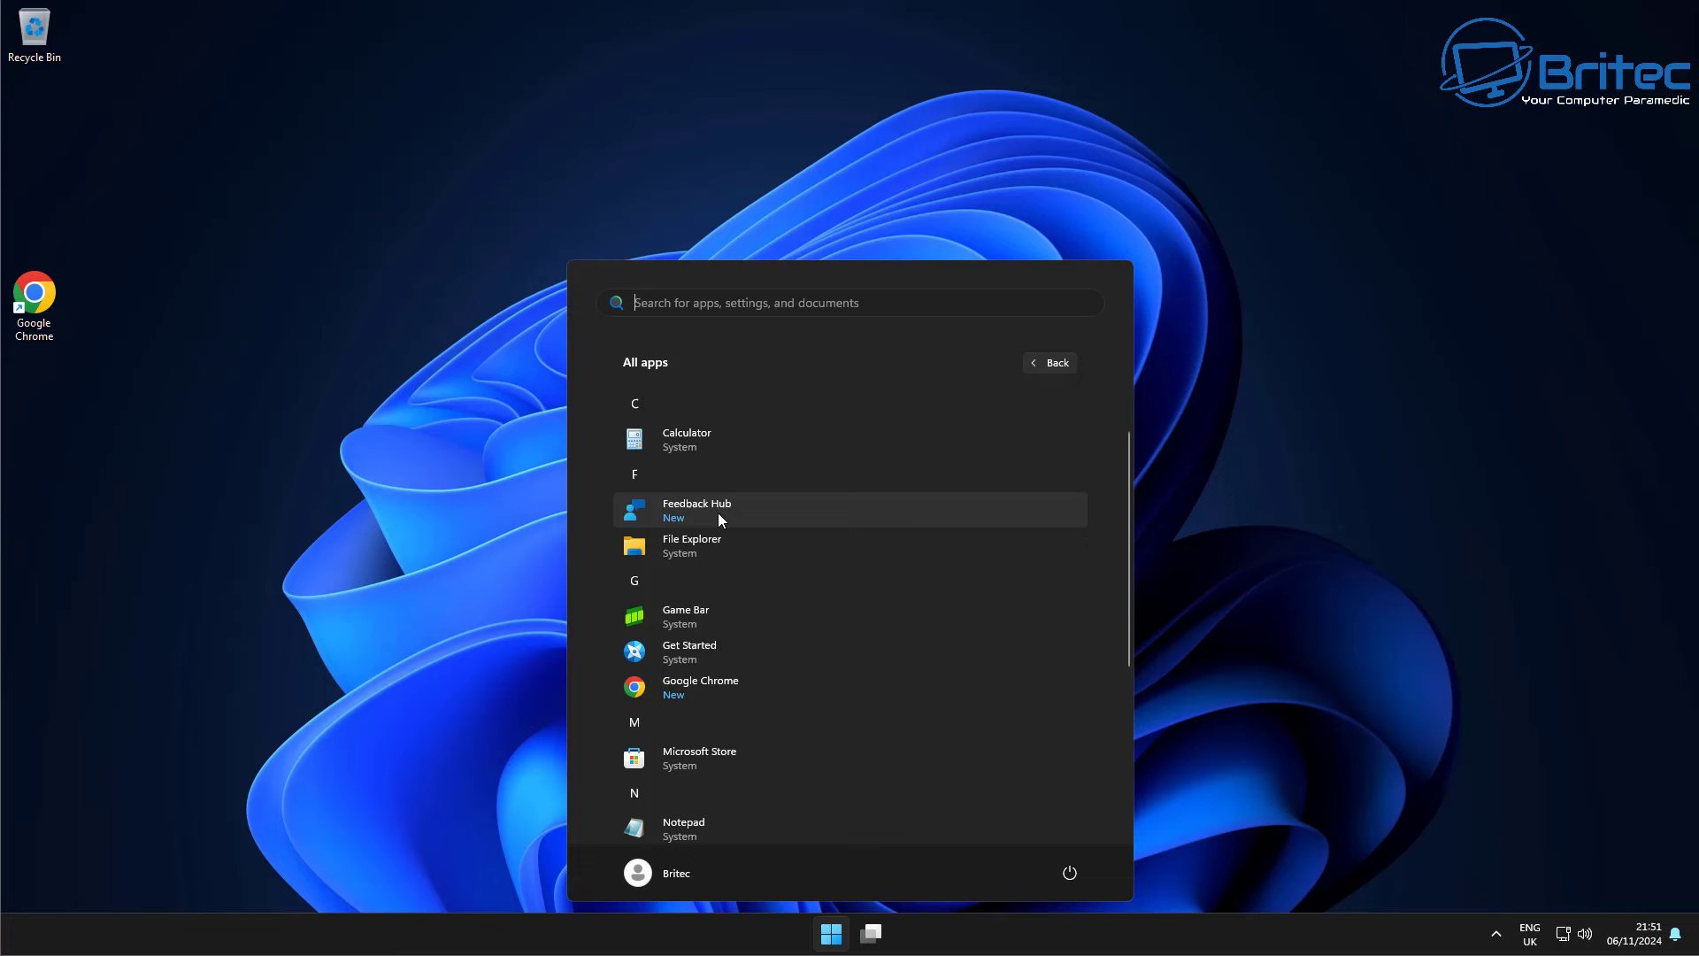
pyautogui.scroll(-3, 800, 686)
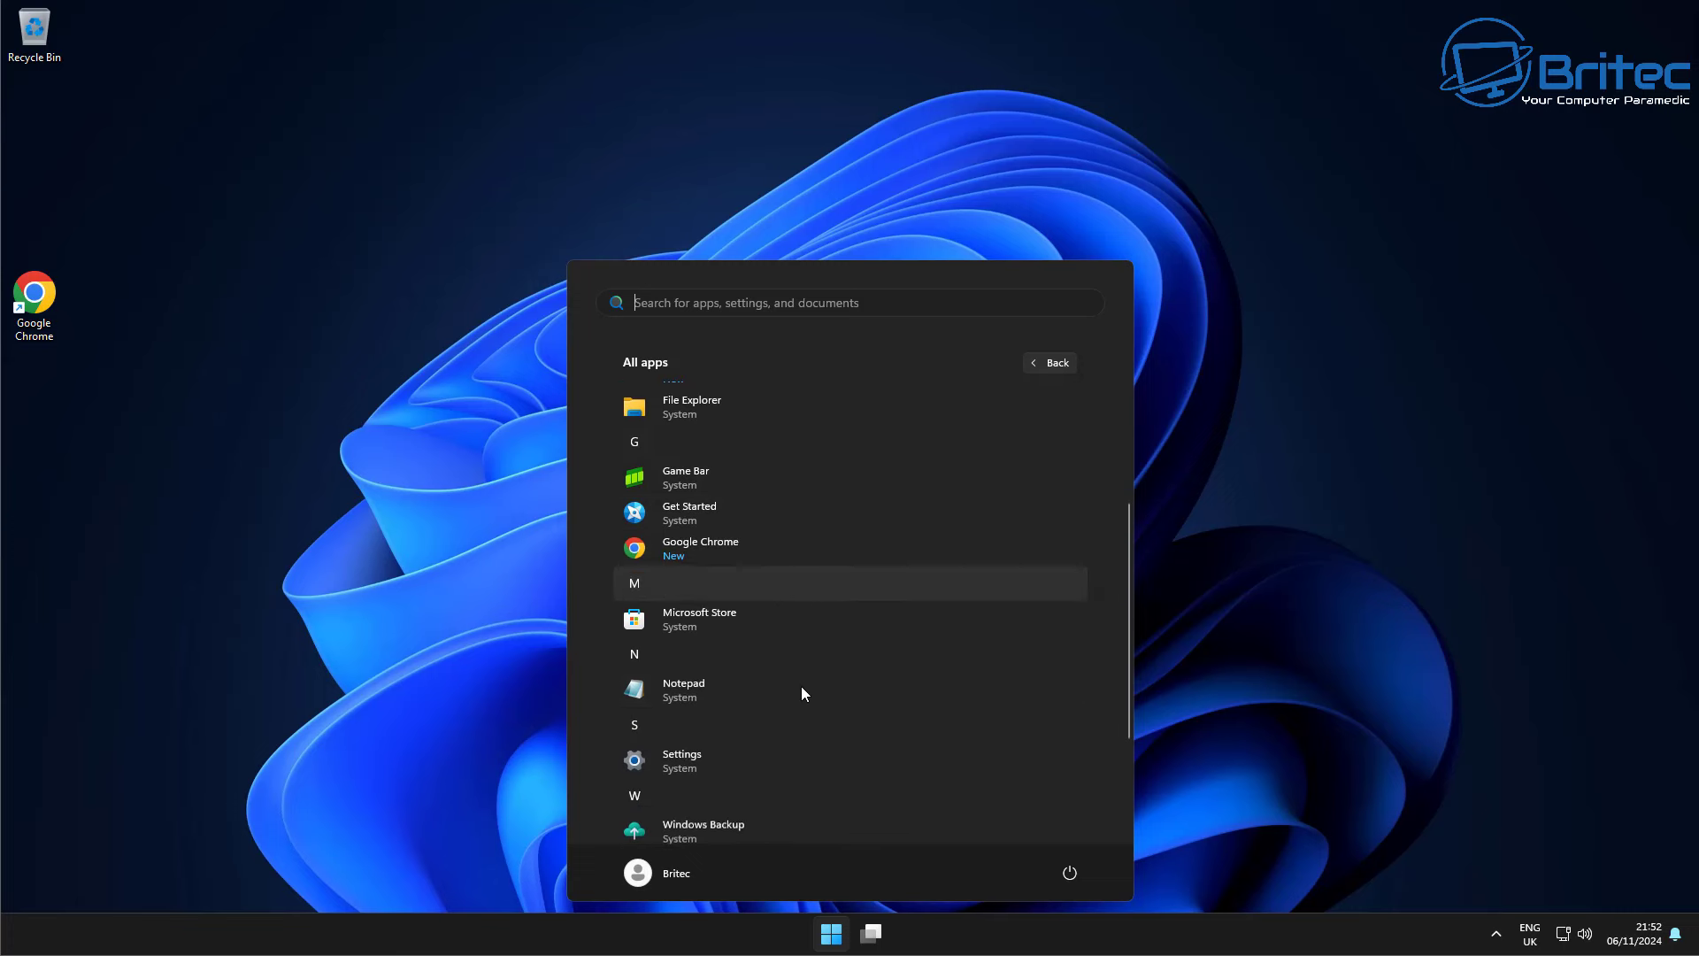
pyautogui.scroll(-2, 801, 691)
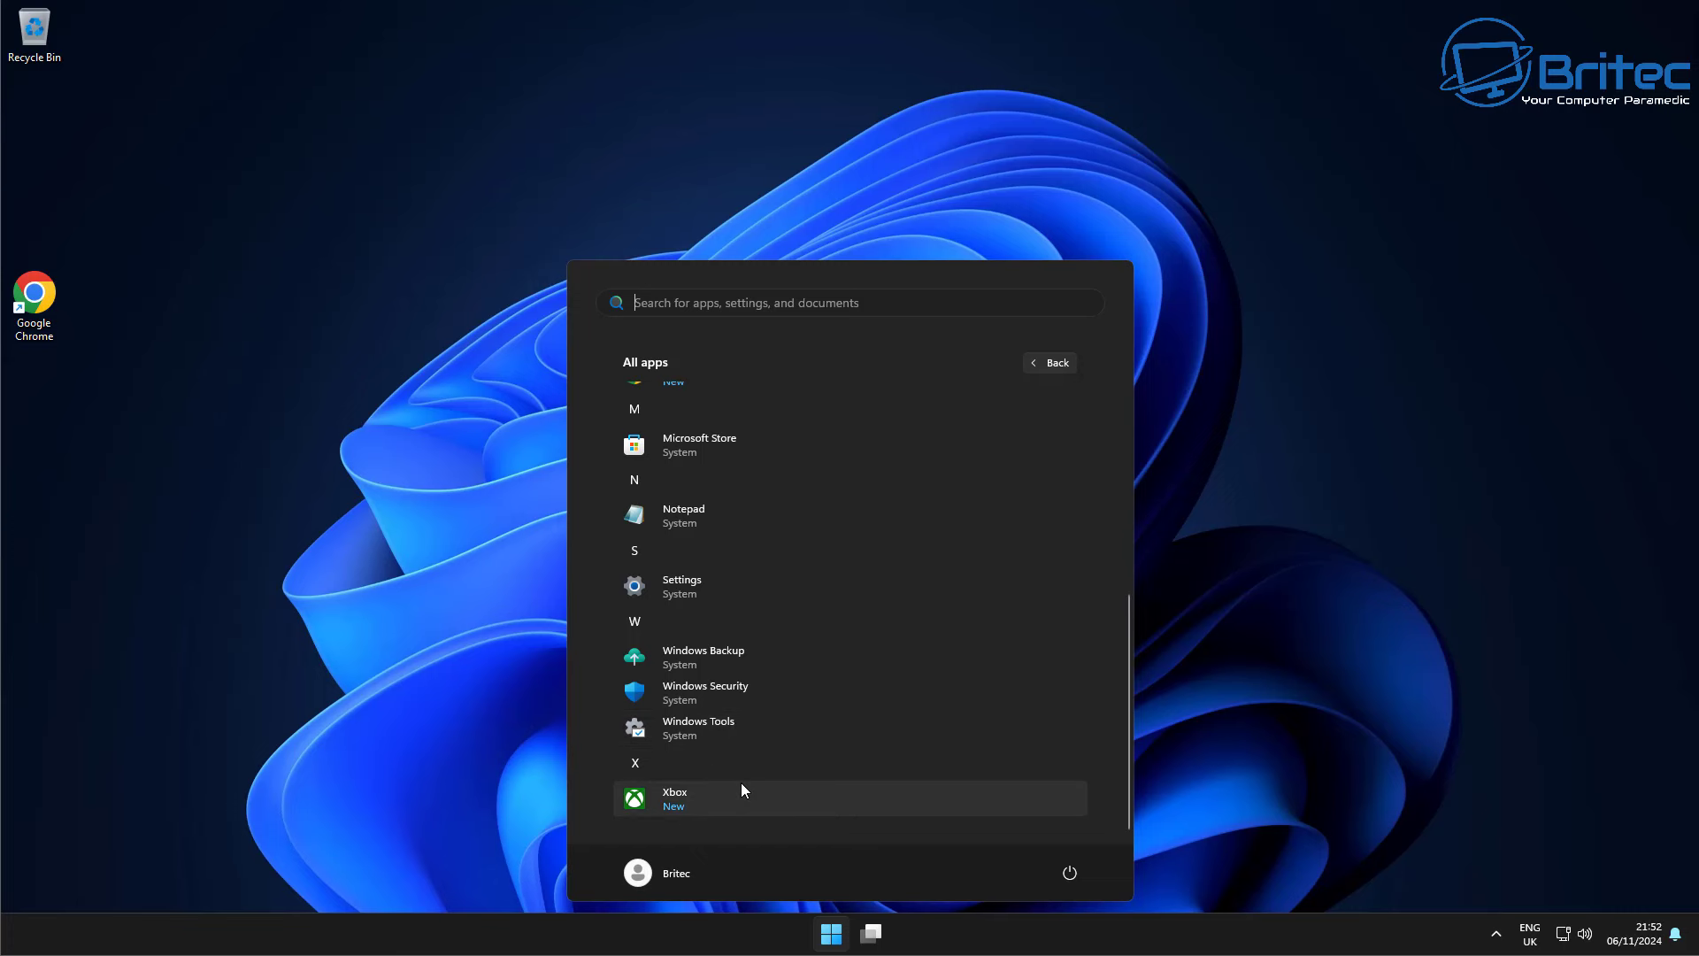
pyautogui.scroll(6, 741, 782)
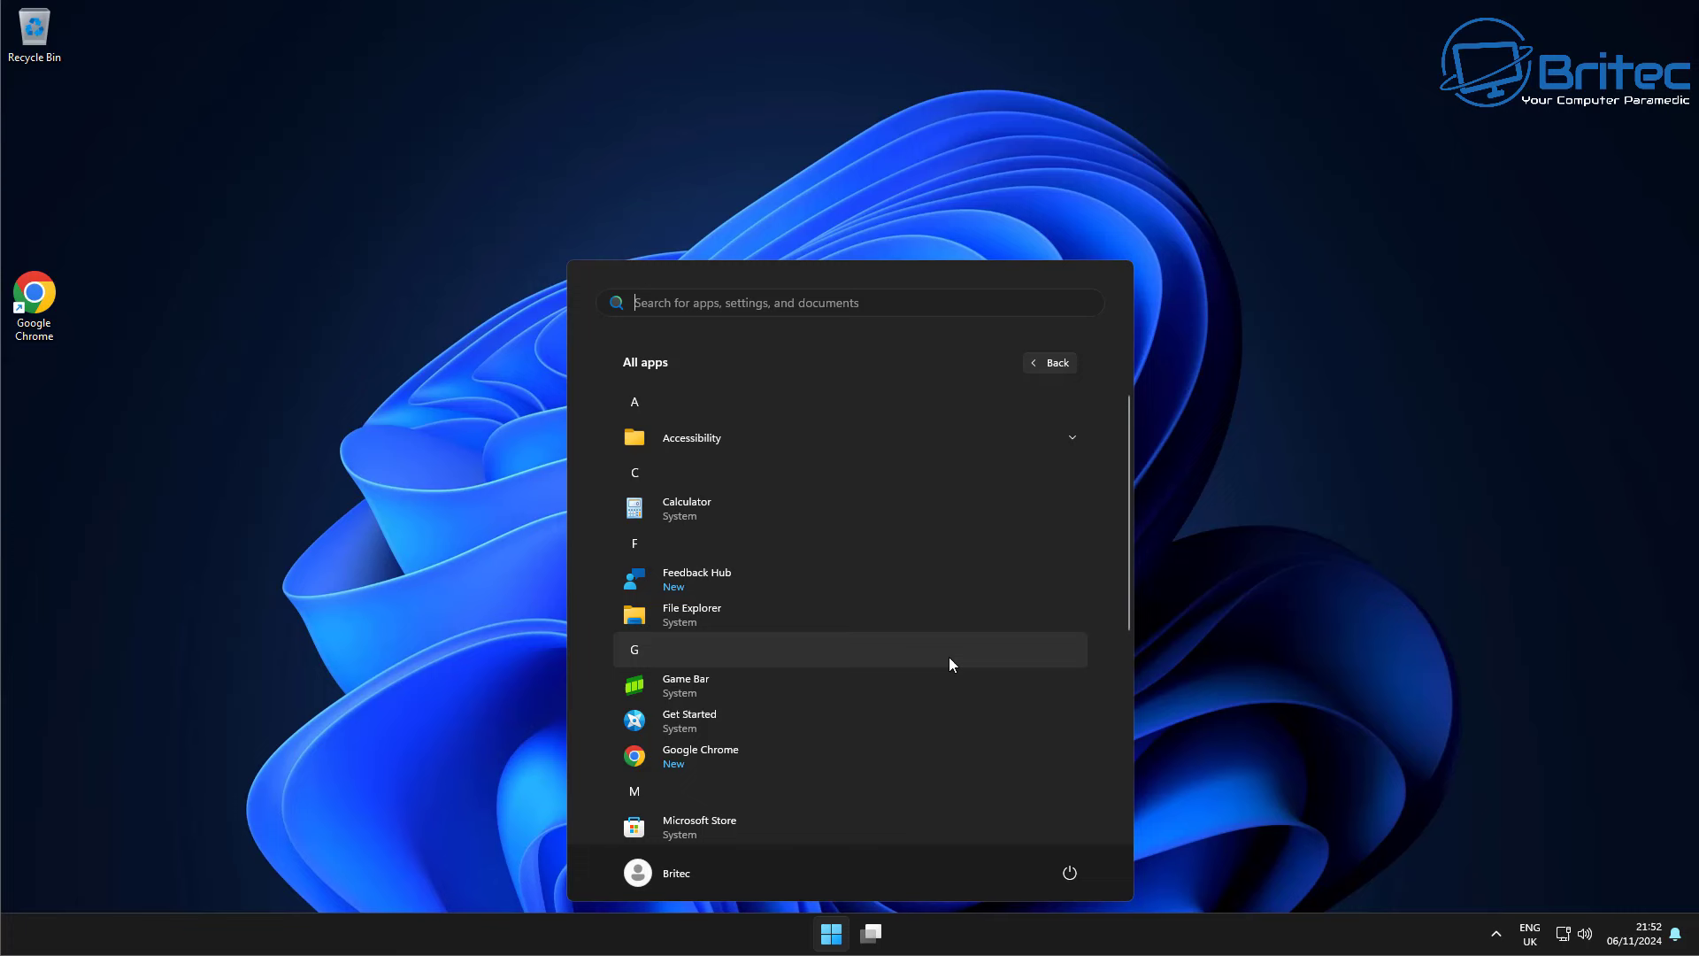
# Return to the pinned view, dismiss Start, and reopen it to show Recently added apps.
pyautogui.click(1030, 365)
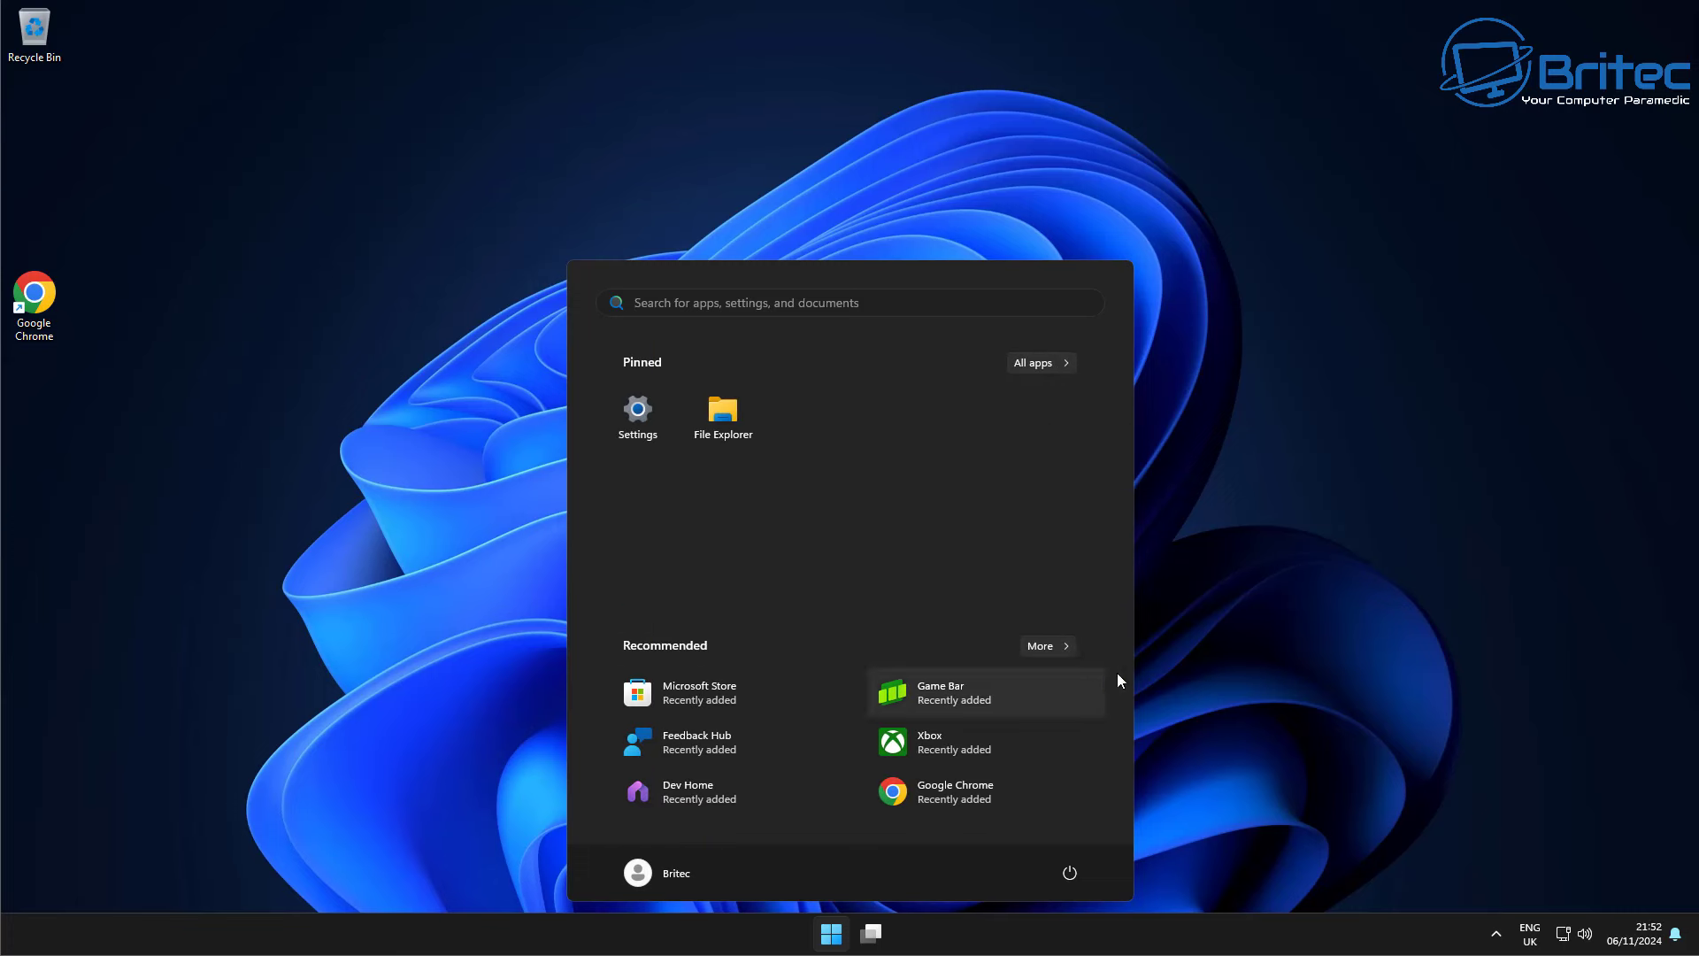
pyautogui.click(1194, 675)
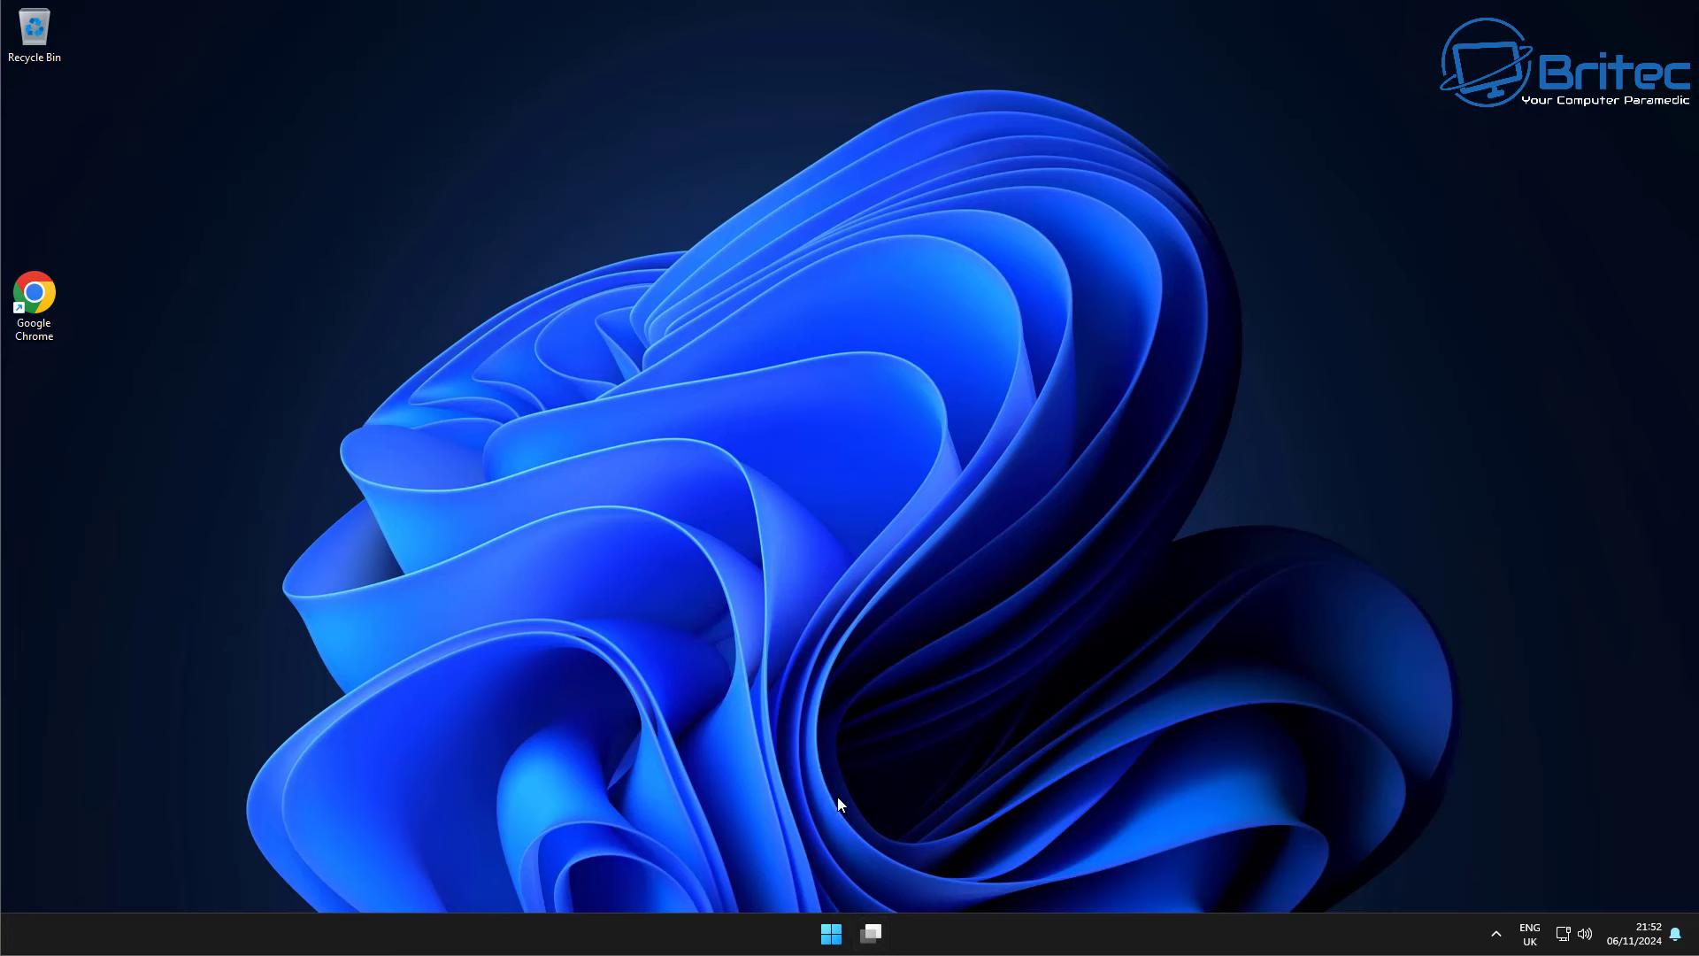
pyautogui.click(829, 942)
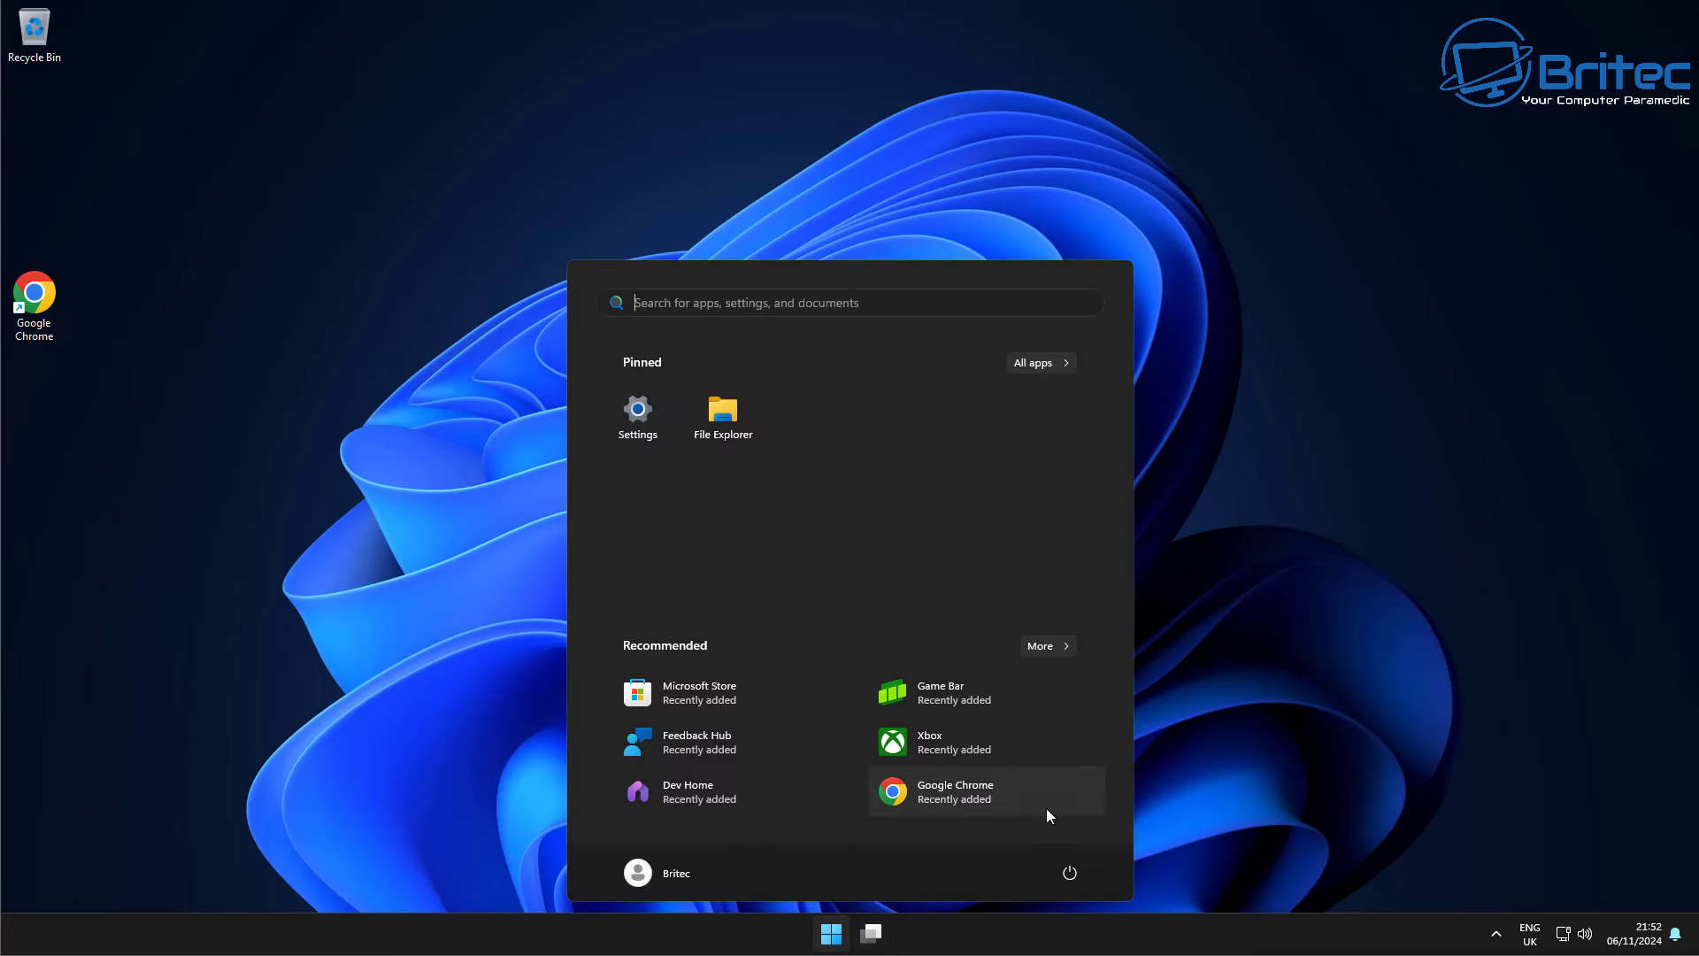
pyautogui.click(941, 738)
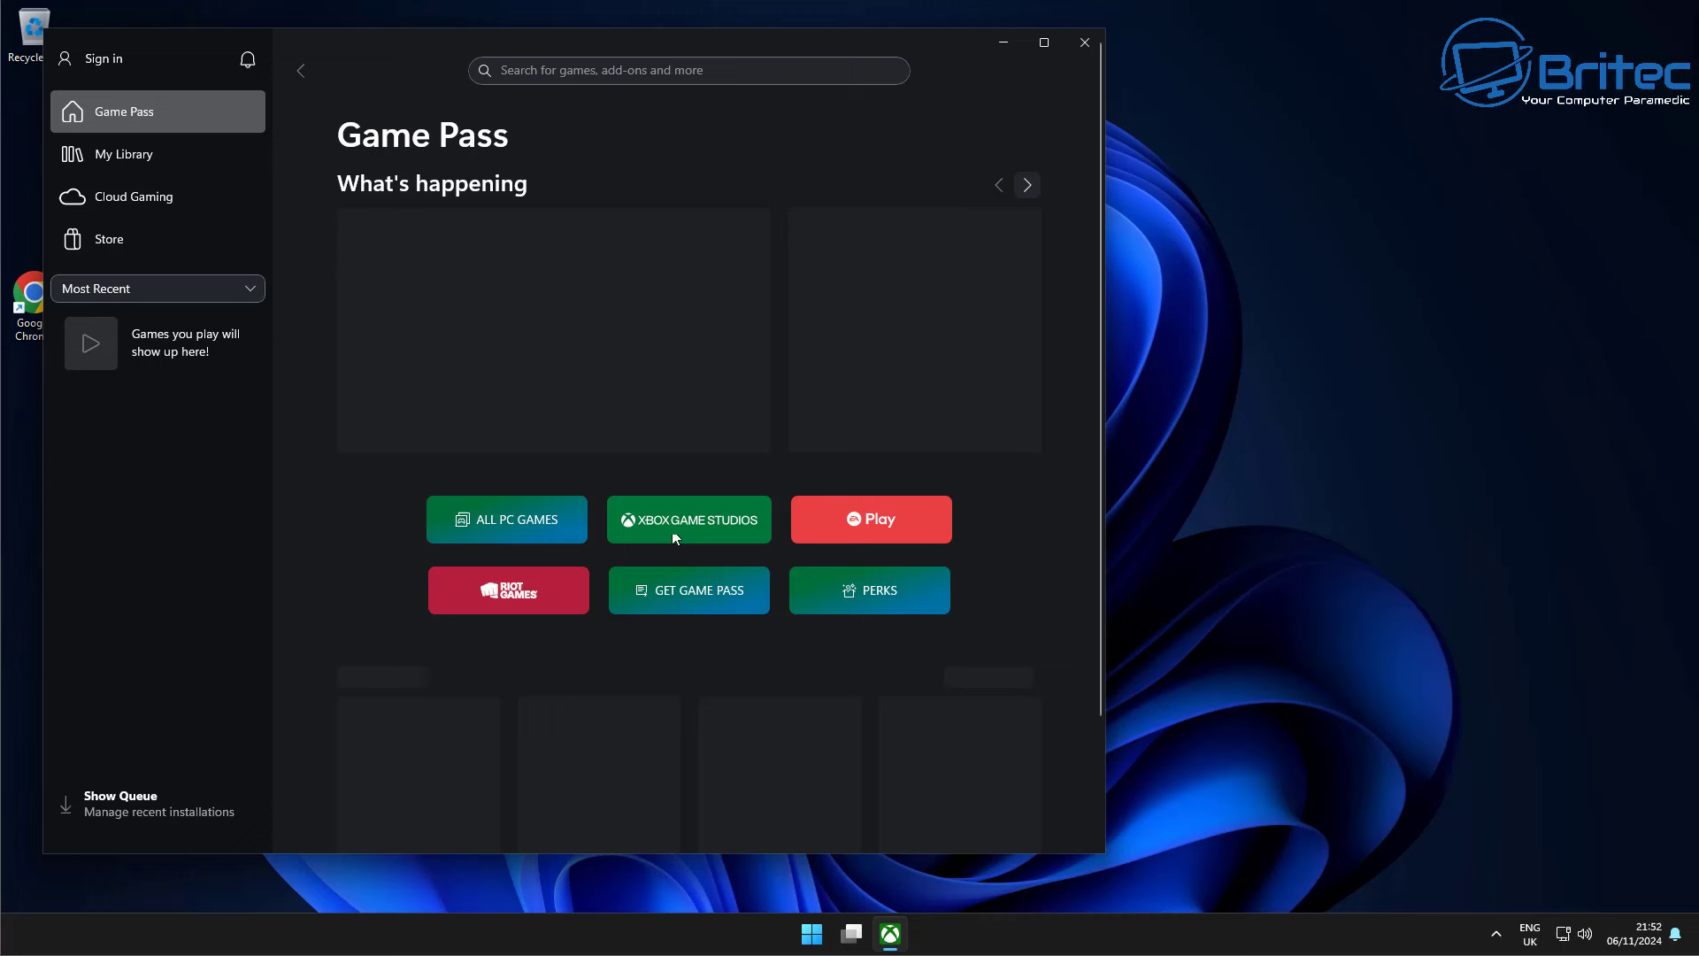
pyautogui.moveTo(433, 47); pyautogui.dragTo(687, 92)
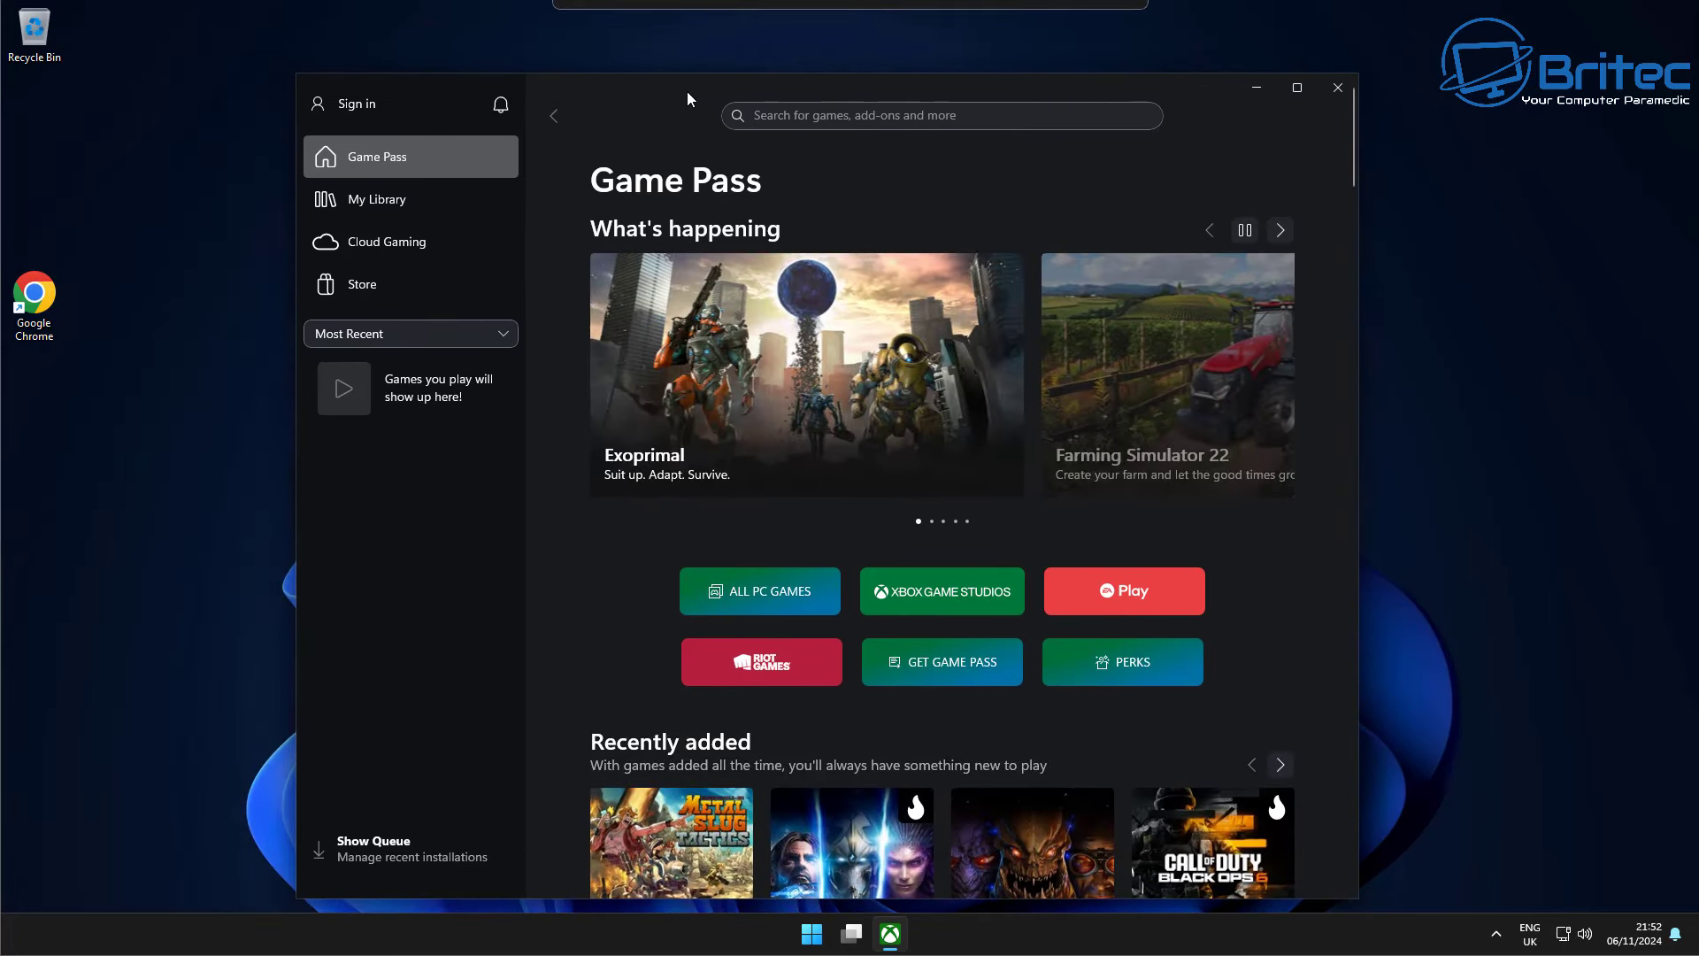
pyautogui.click(379, 104)
pyautogui.click(375, 194)
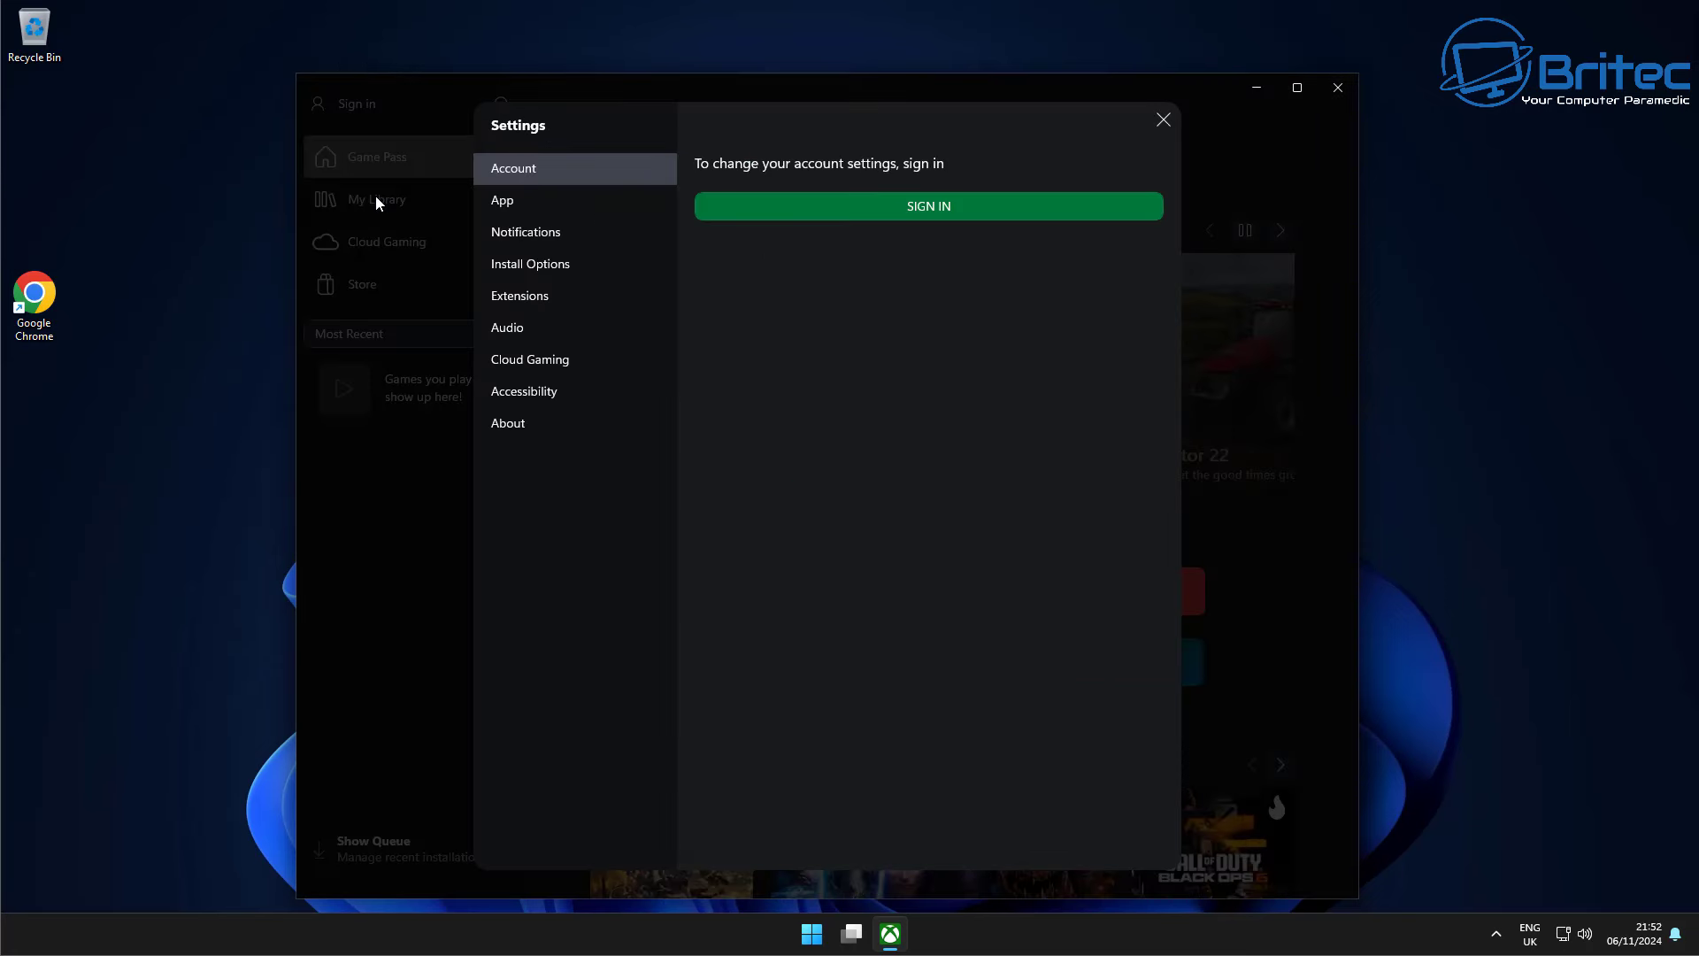
pyautogui.click(515, 203)
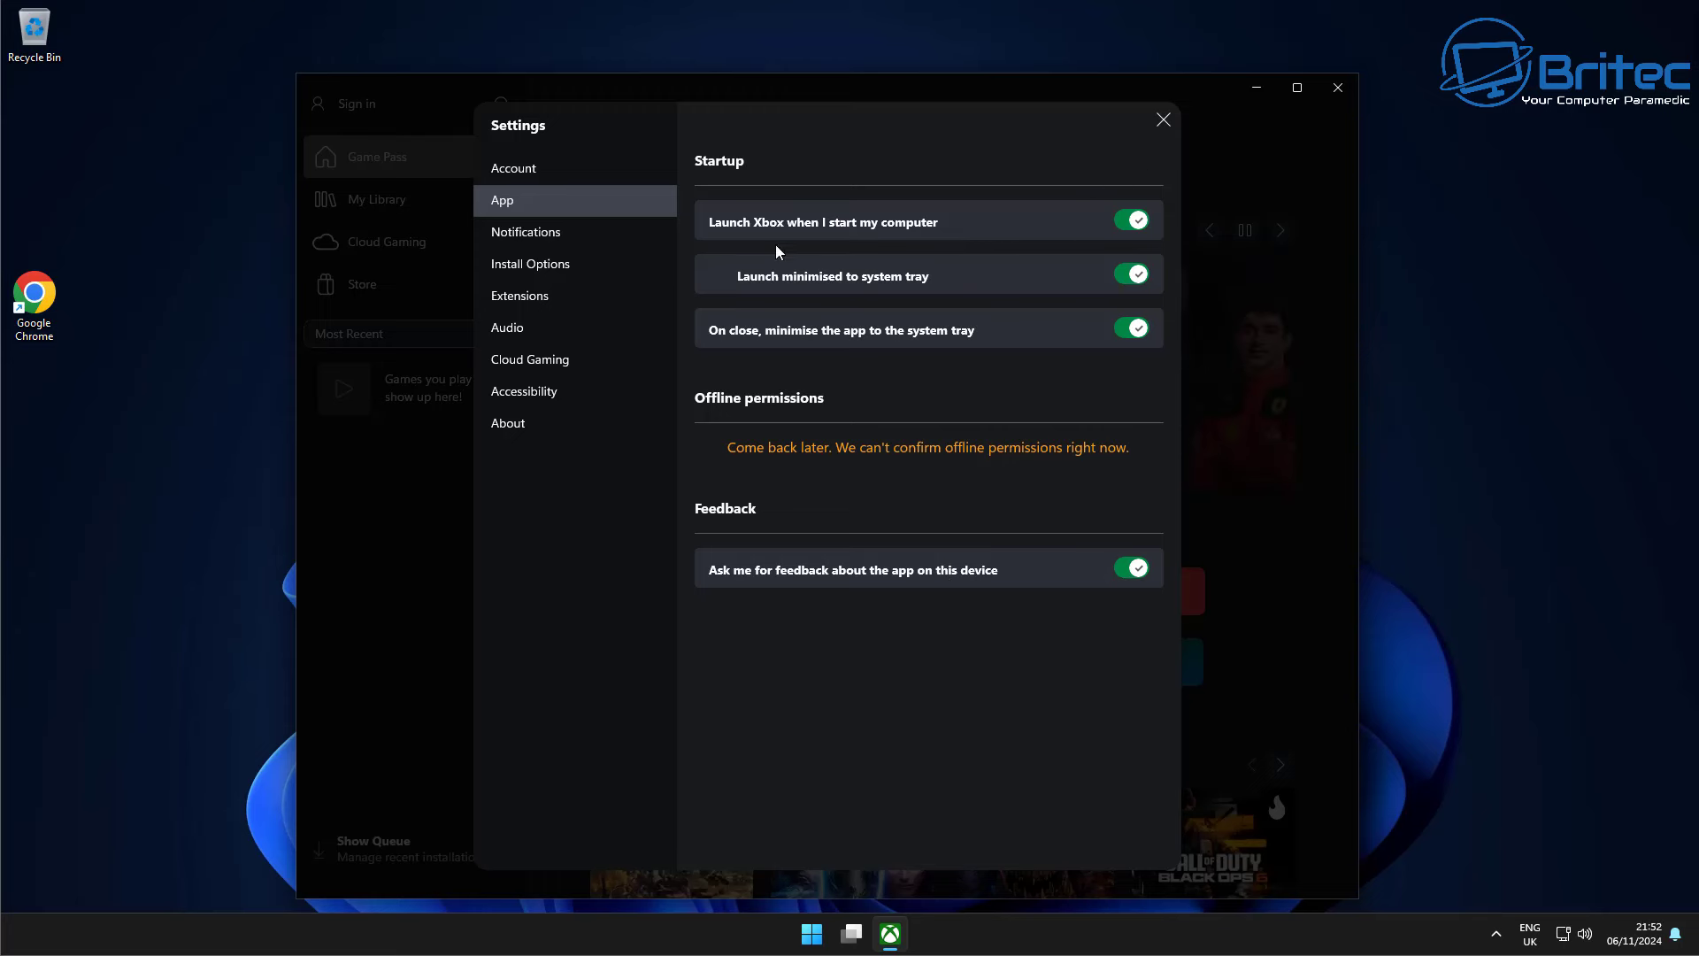
pyautogui.click(546, 266)
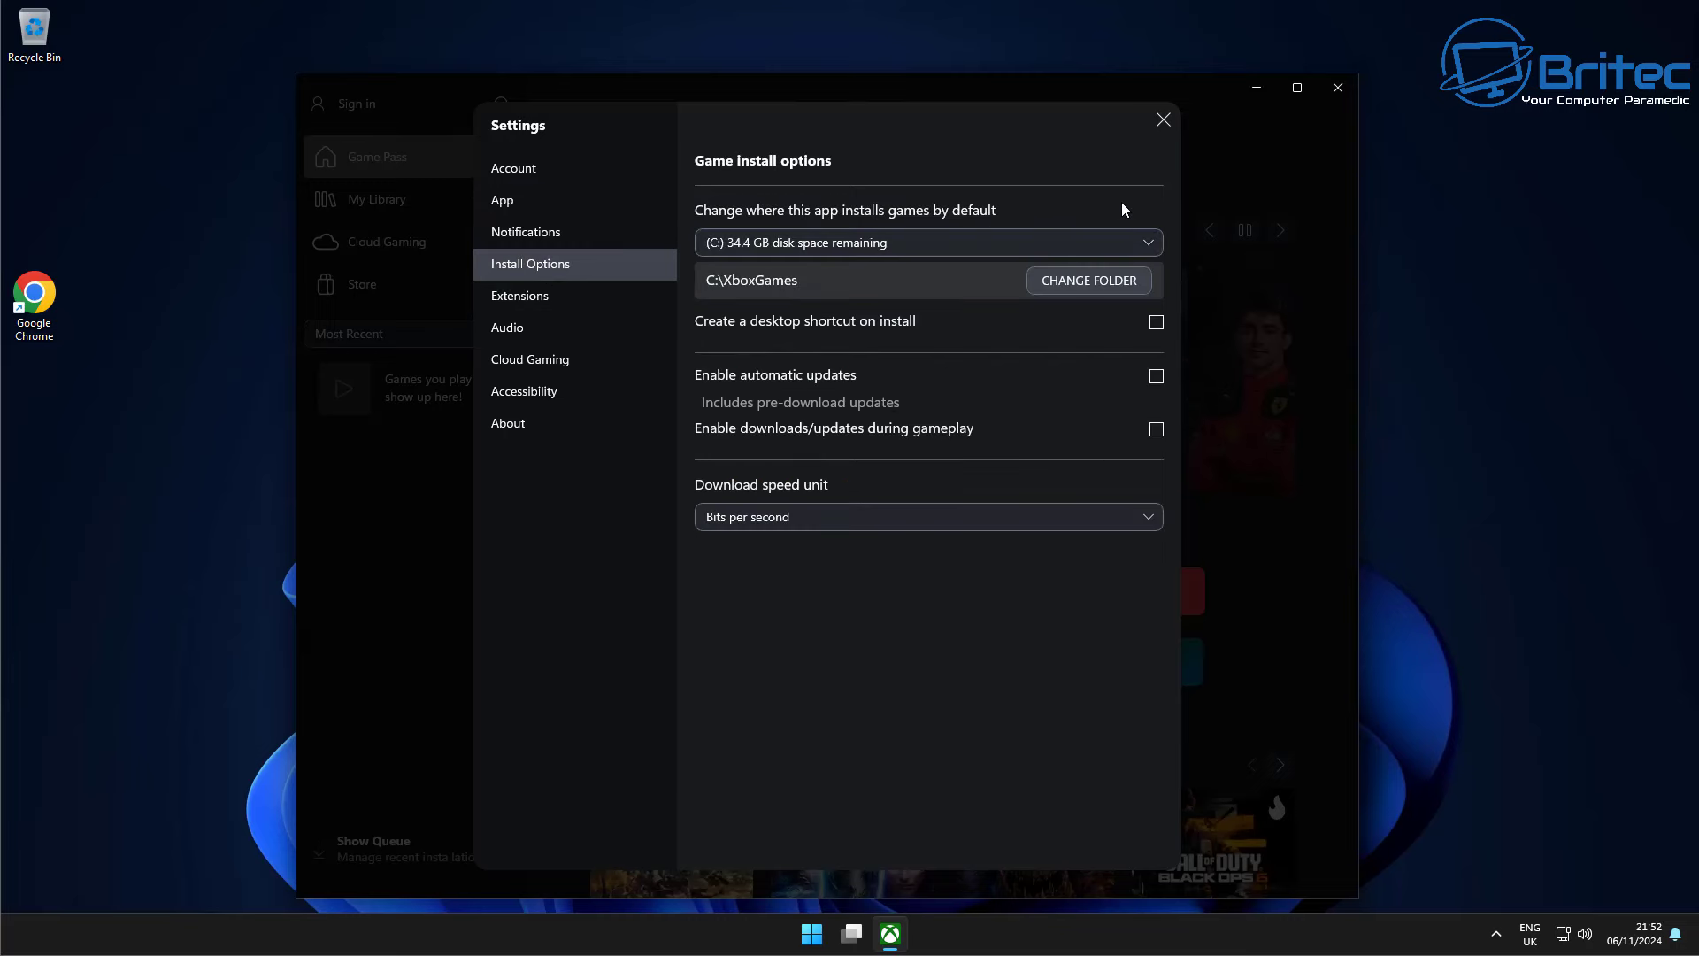
pyautogui.click(1161, 120)
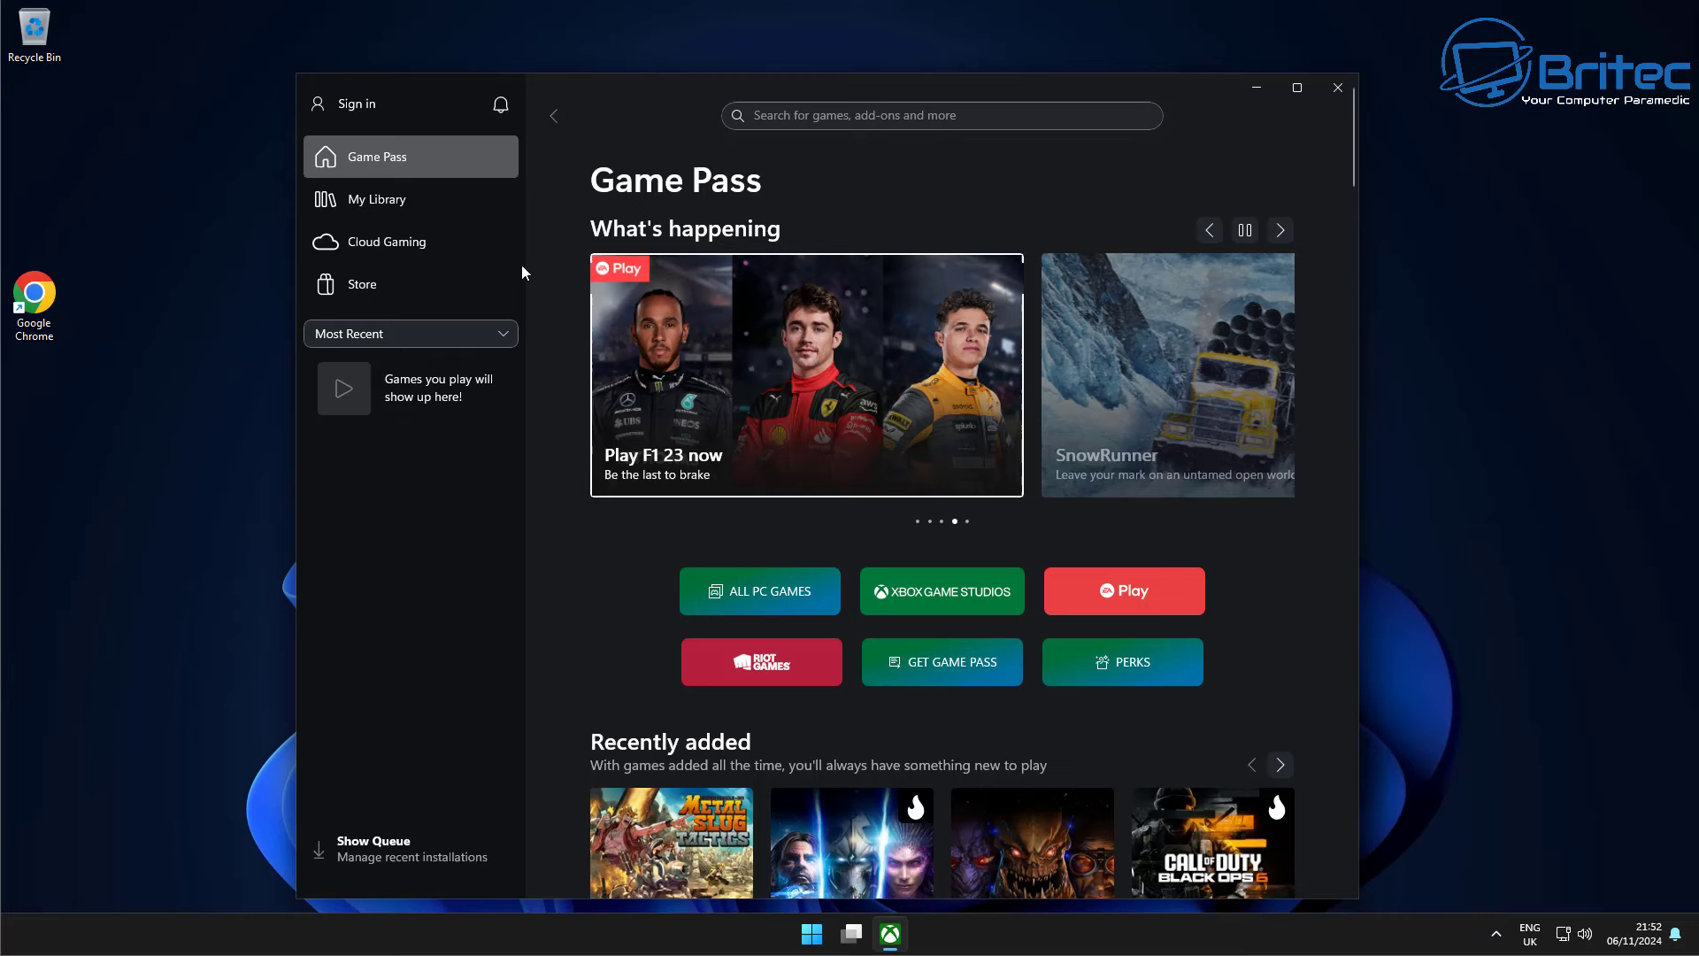
pyautogui.click(385, 295)
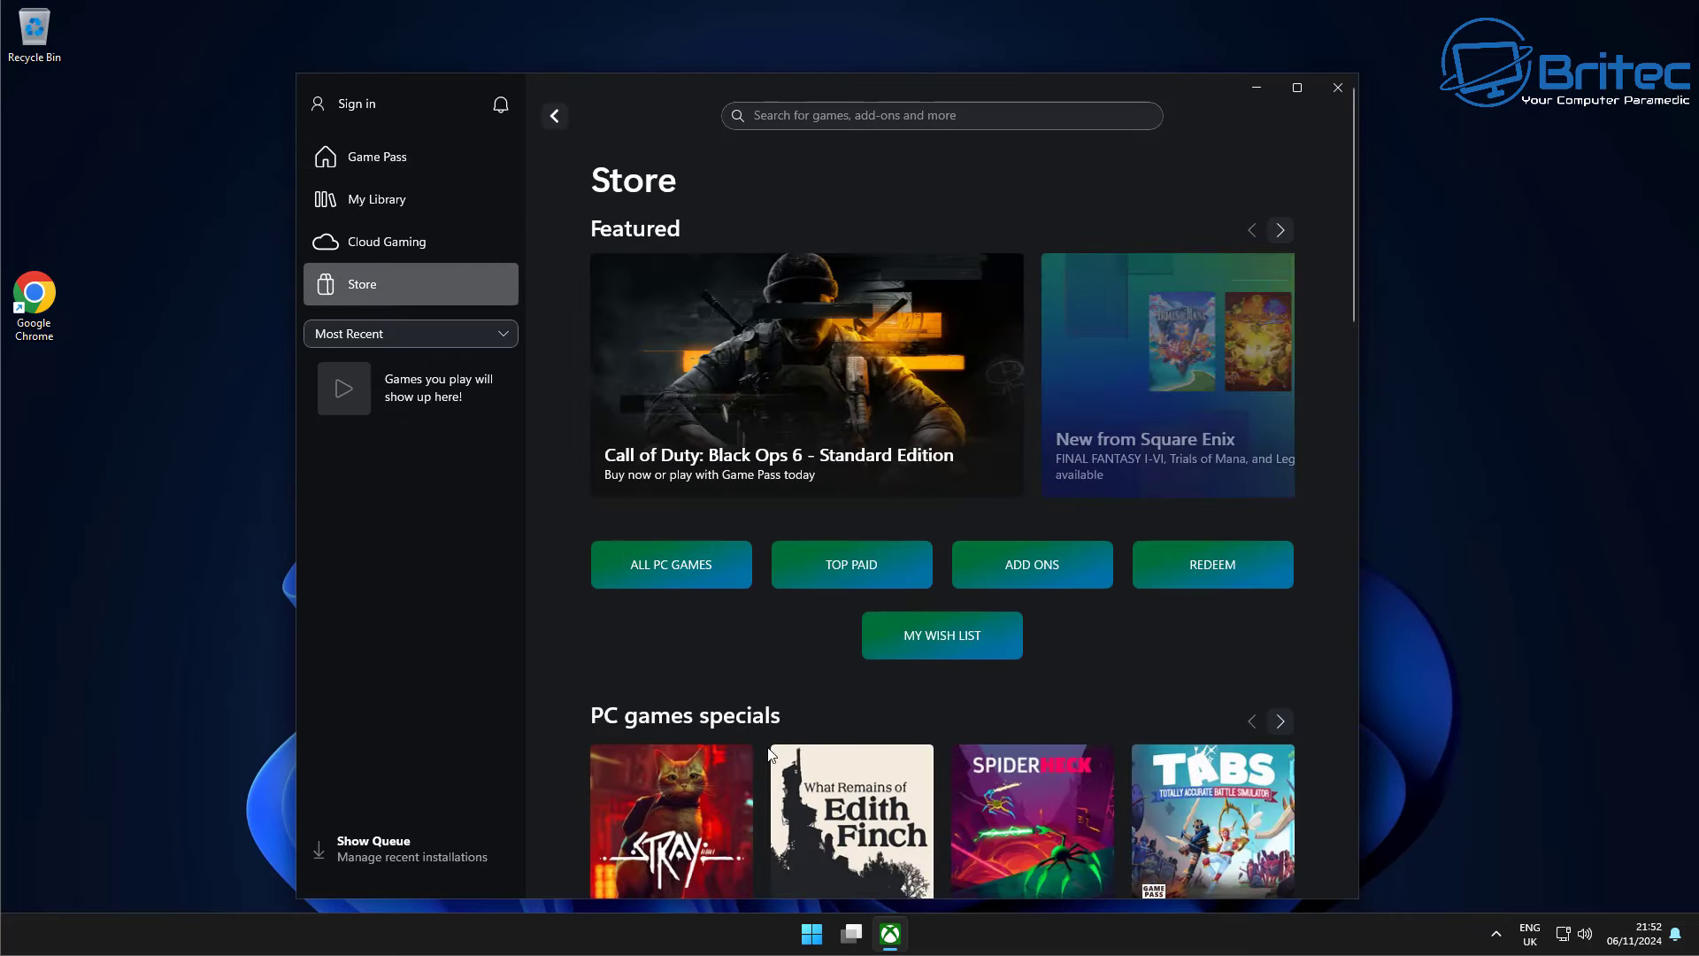
pyautogui.scroll(-10, 1022, 752)
pyautogui.scroll(-8, 1023, 752)
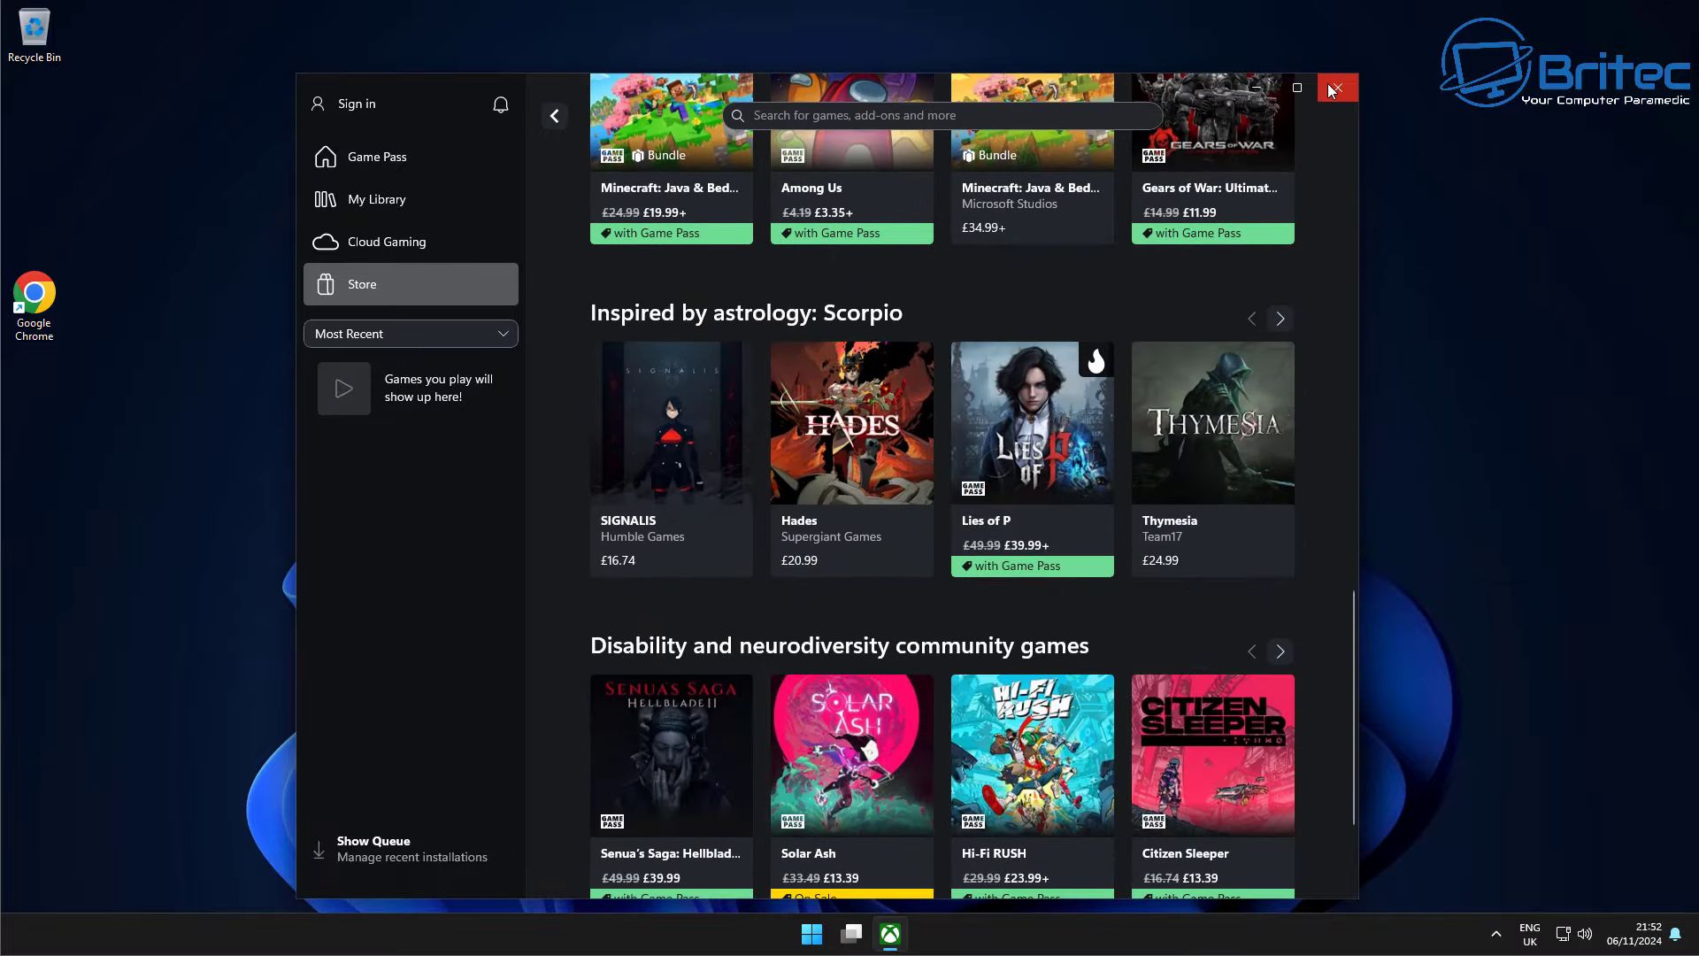
pyautogui.click(354, 202)
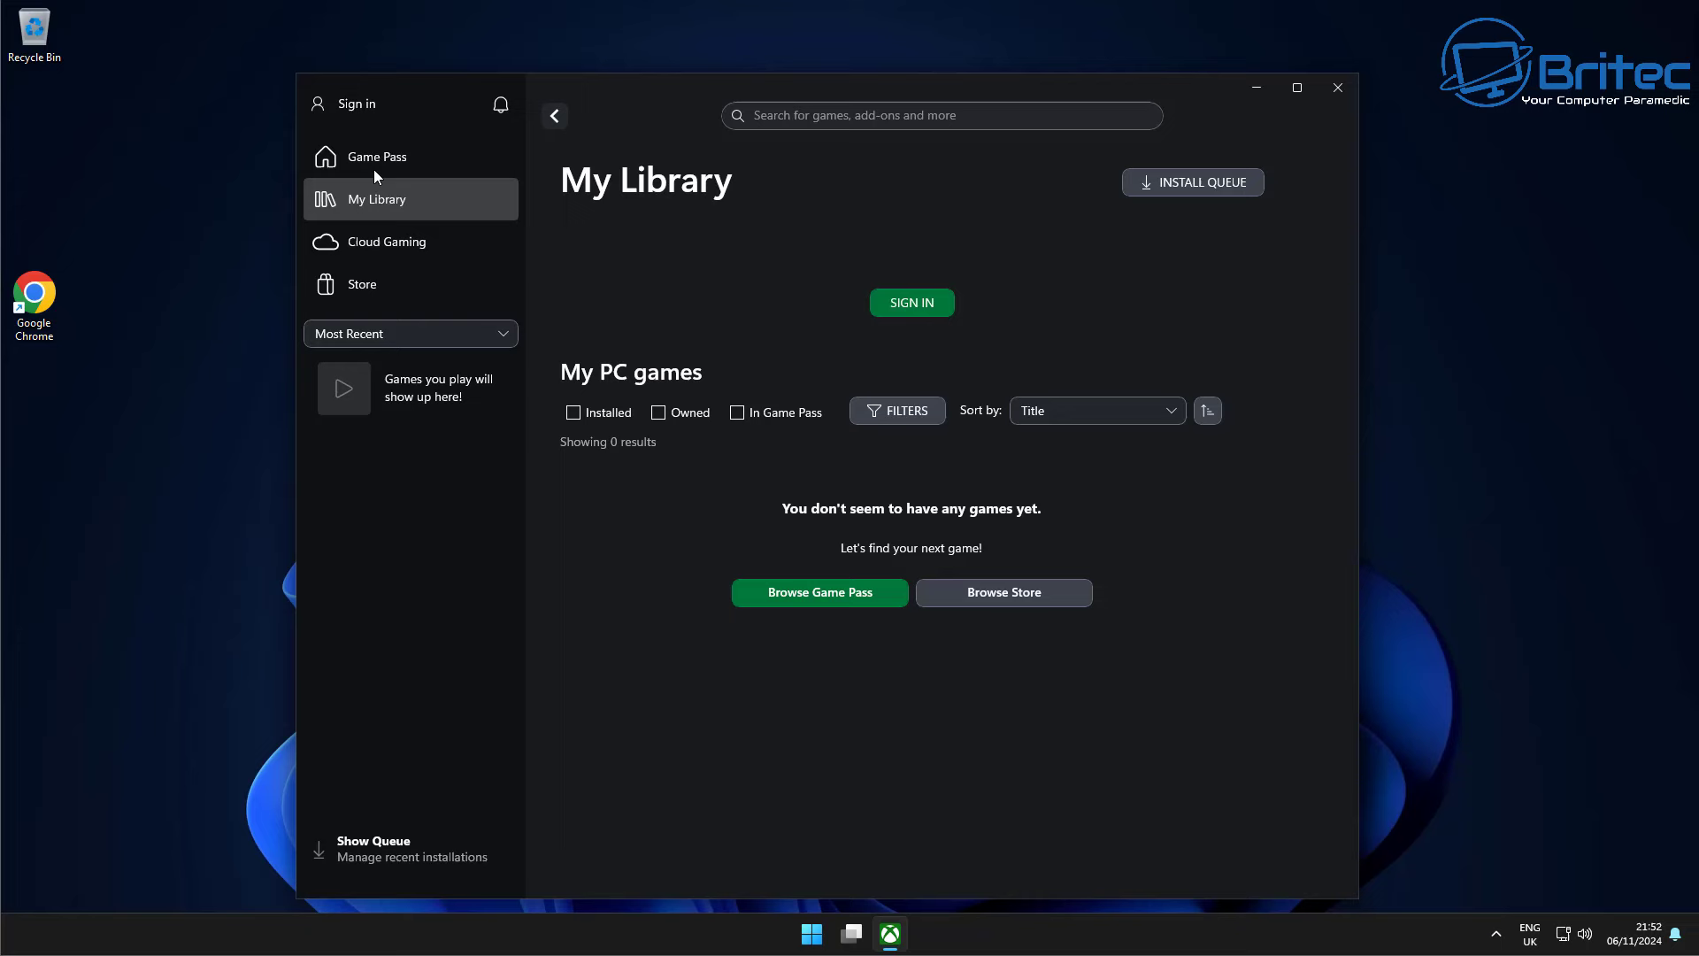
pyautogui.click(380, 138)
pyautogui.click(361, 110)
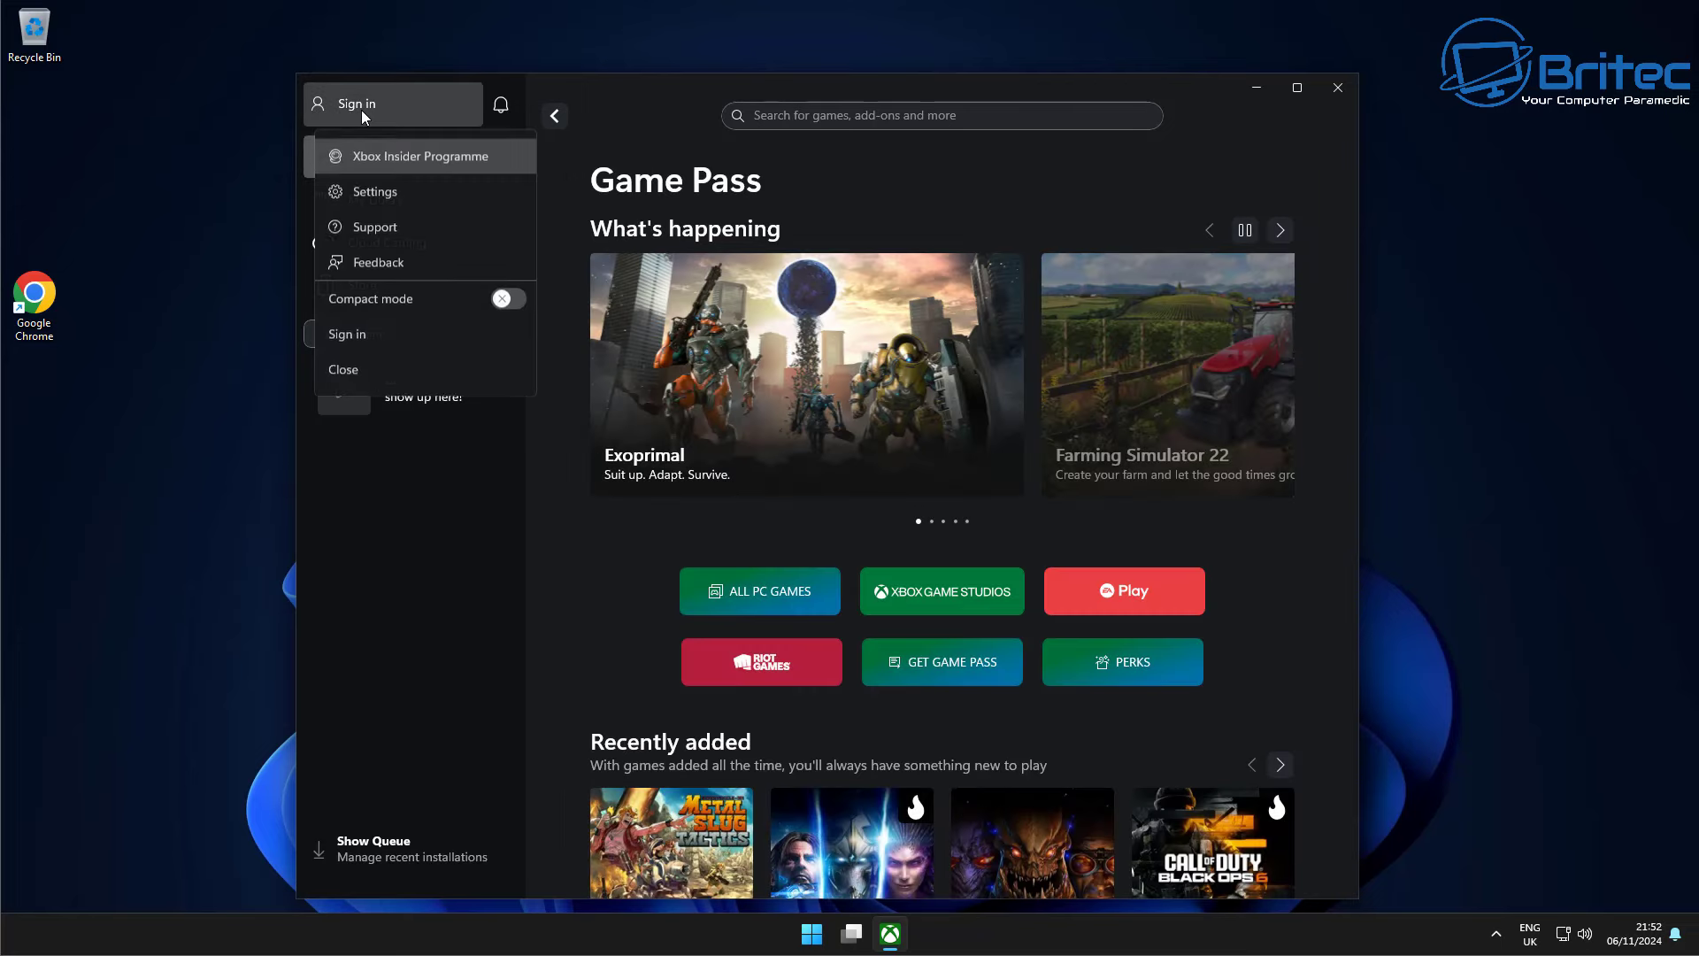
pyautogui.click(1340, 86)
pyautogui.click(831, 938)
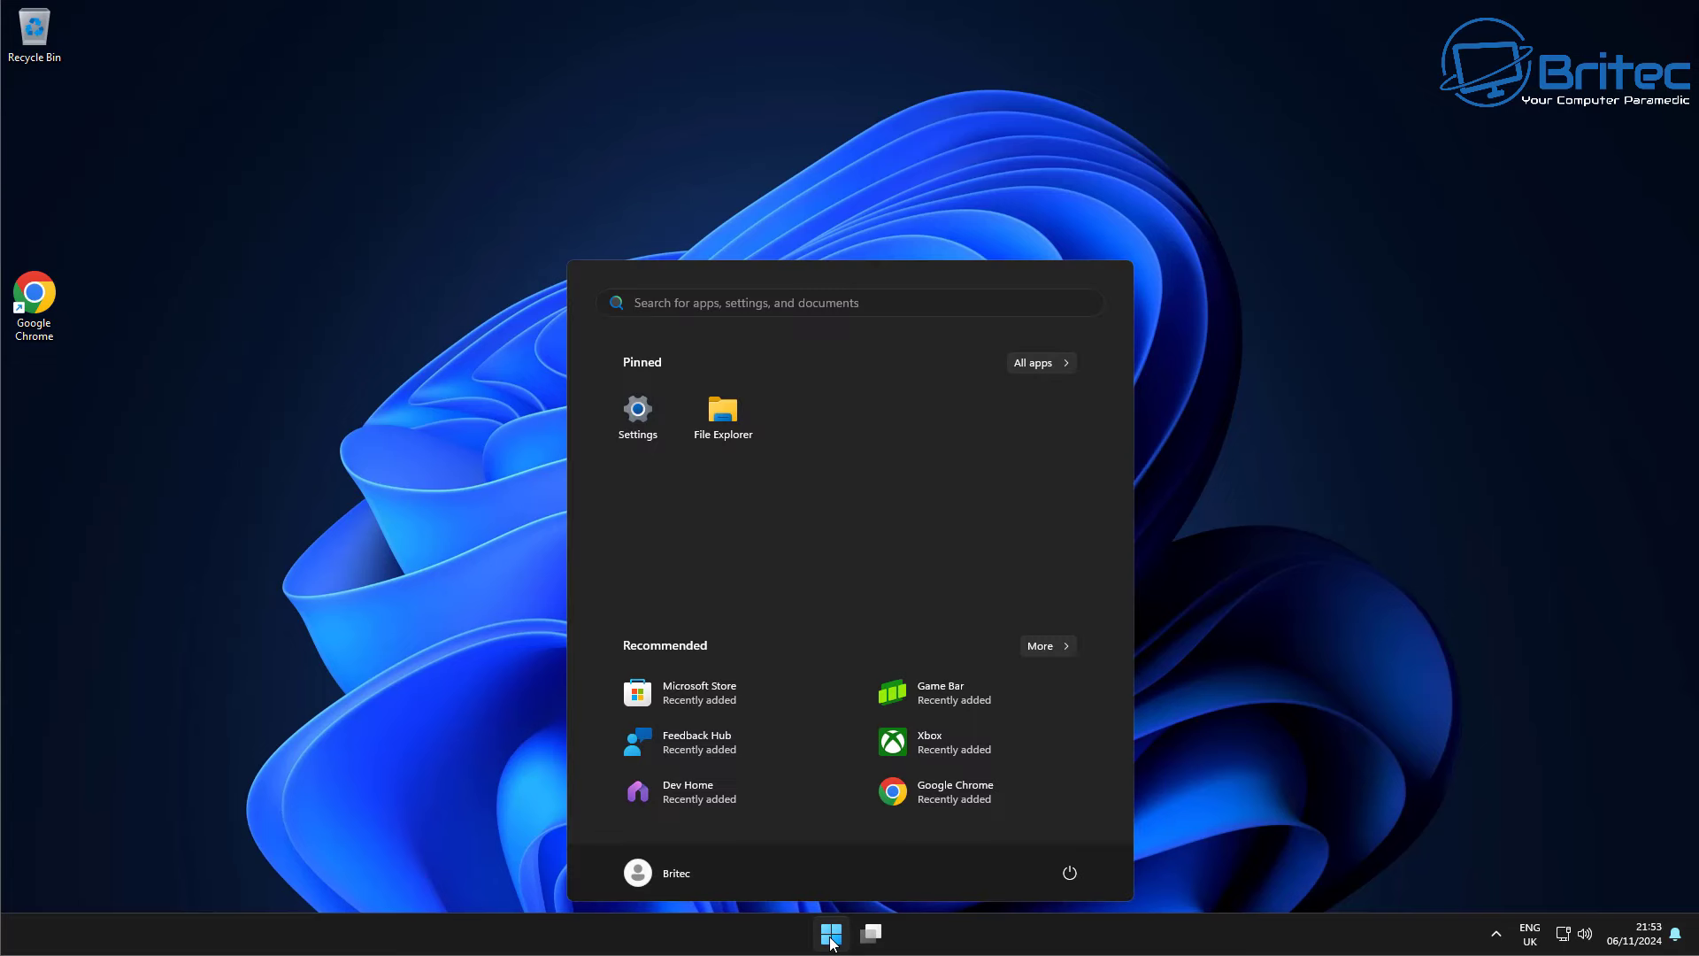
# Launch Microsoft Store from Start's Recommended list, scroll its Home page, then close it.
pyautogui.click(707, 699)
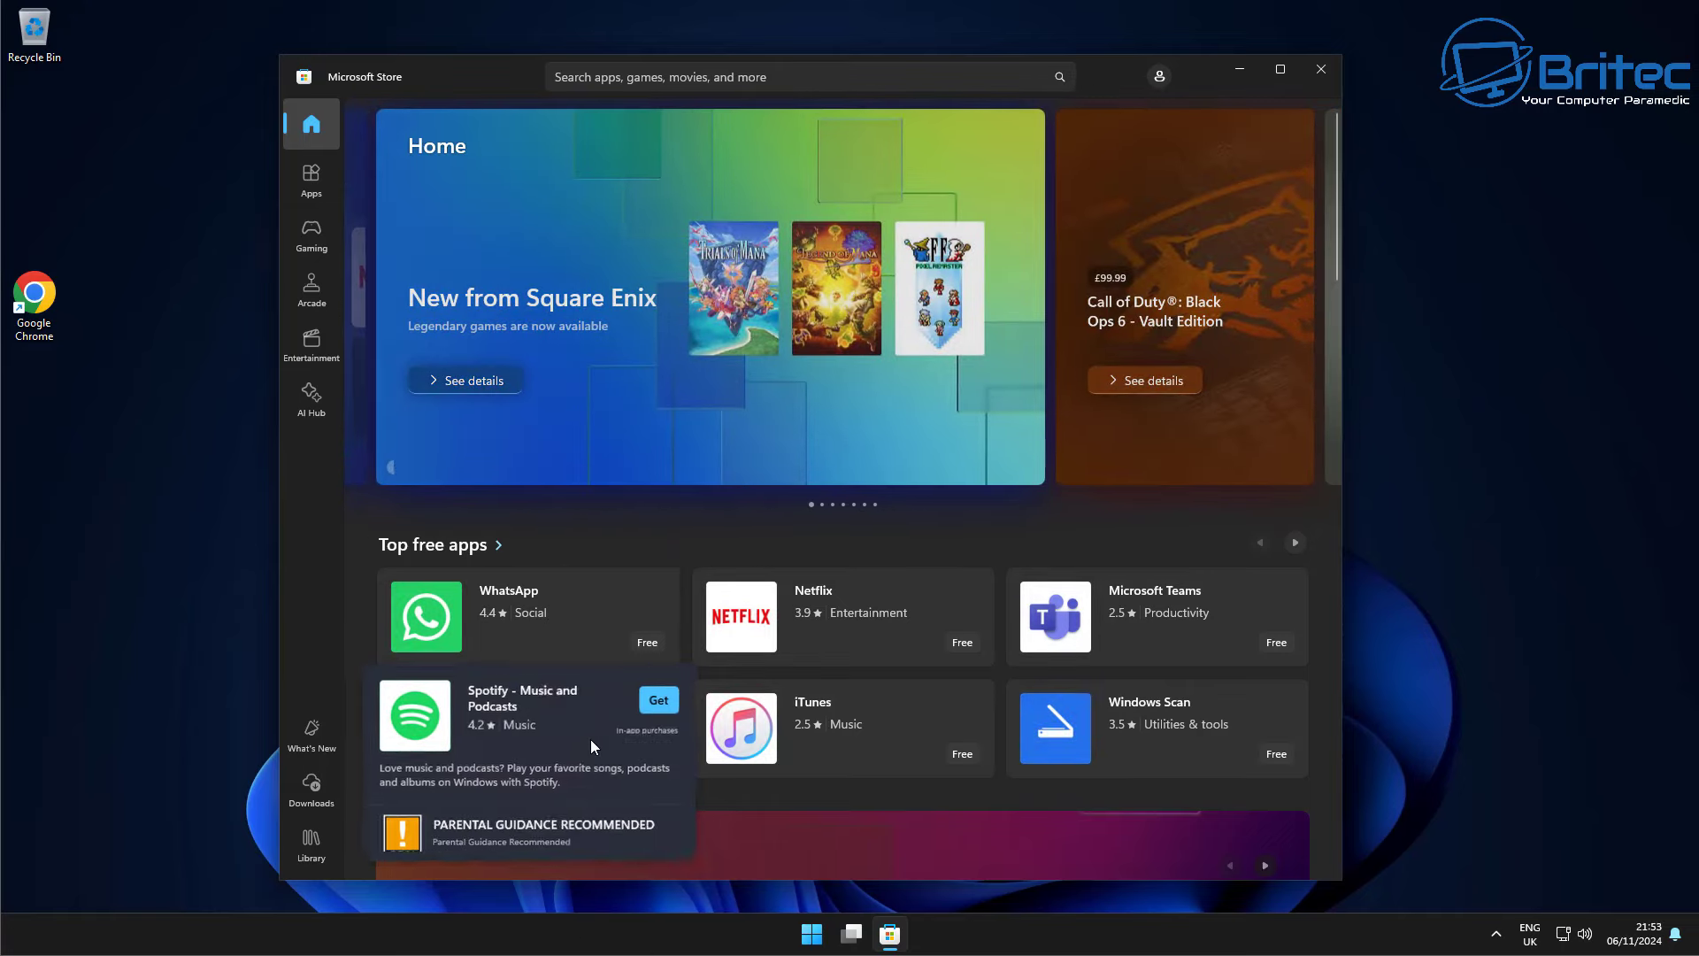
pyautogui.scroll(-5, 591, 740)
pyautogui.scroll(-9, 968, 675)
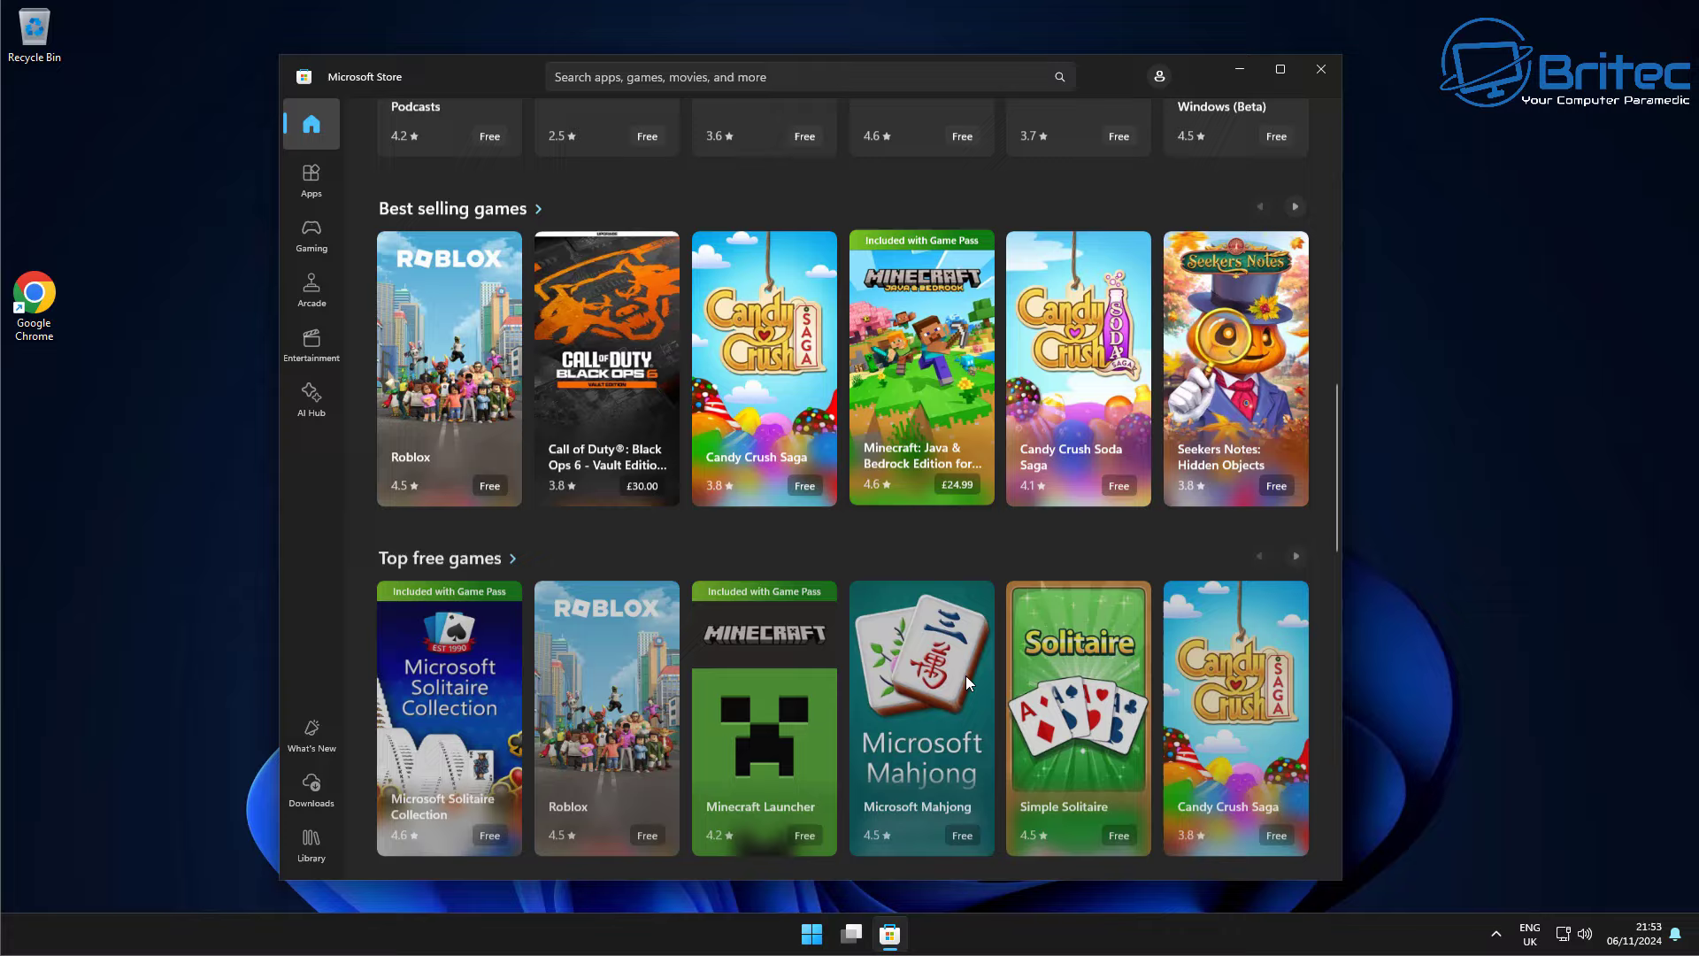
pyautogui.scroll(12, 963, 678)
pyautogui.scroll(2, 968, 708)
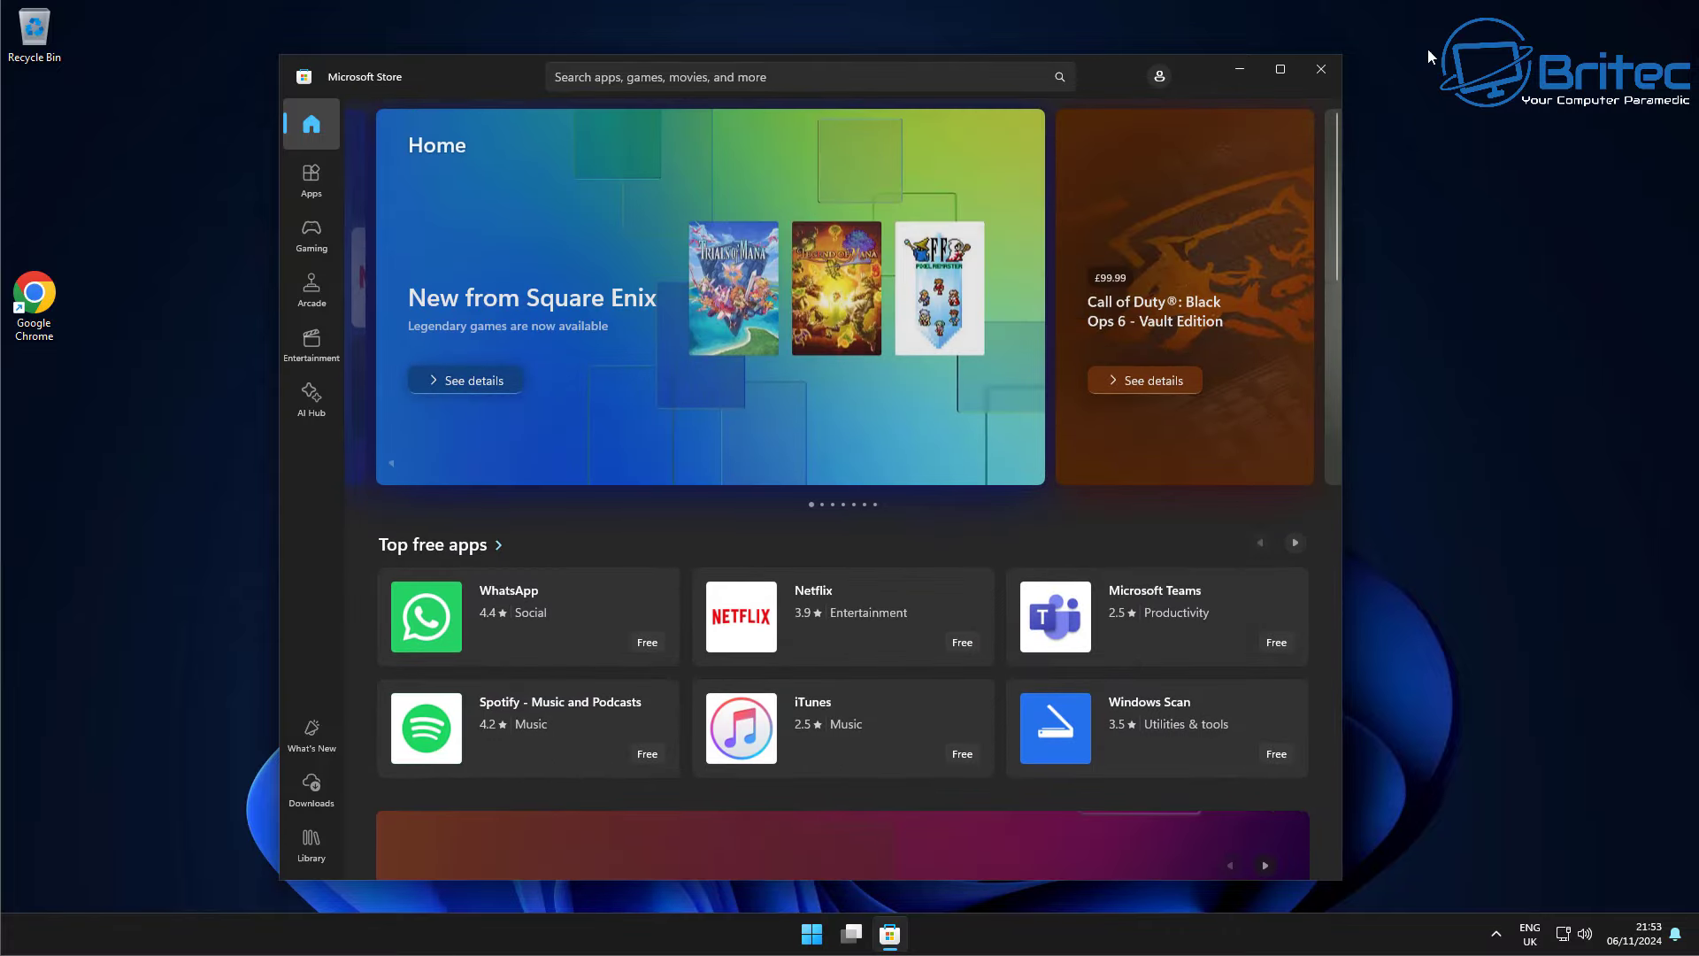
pyautogui.click(1316, 73)
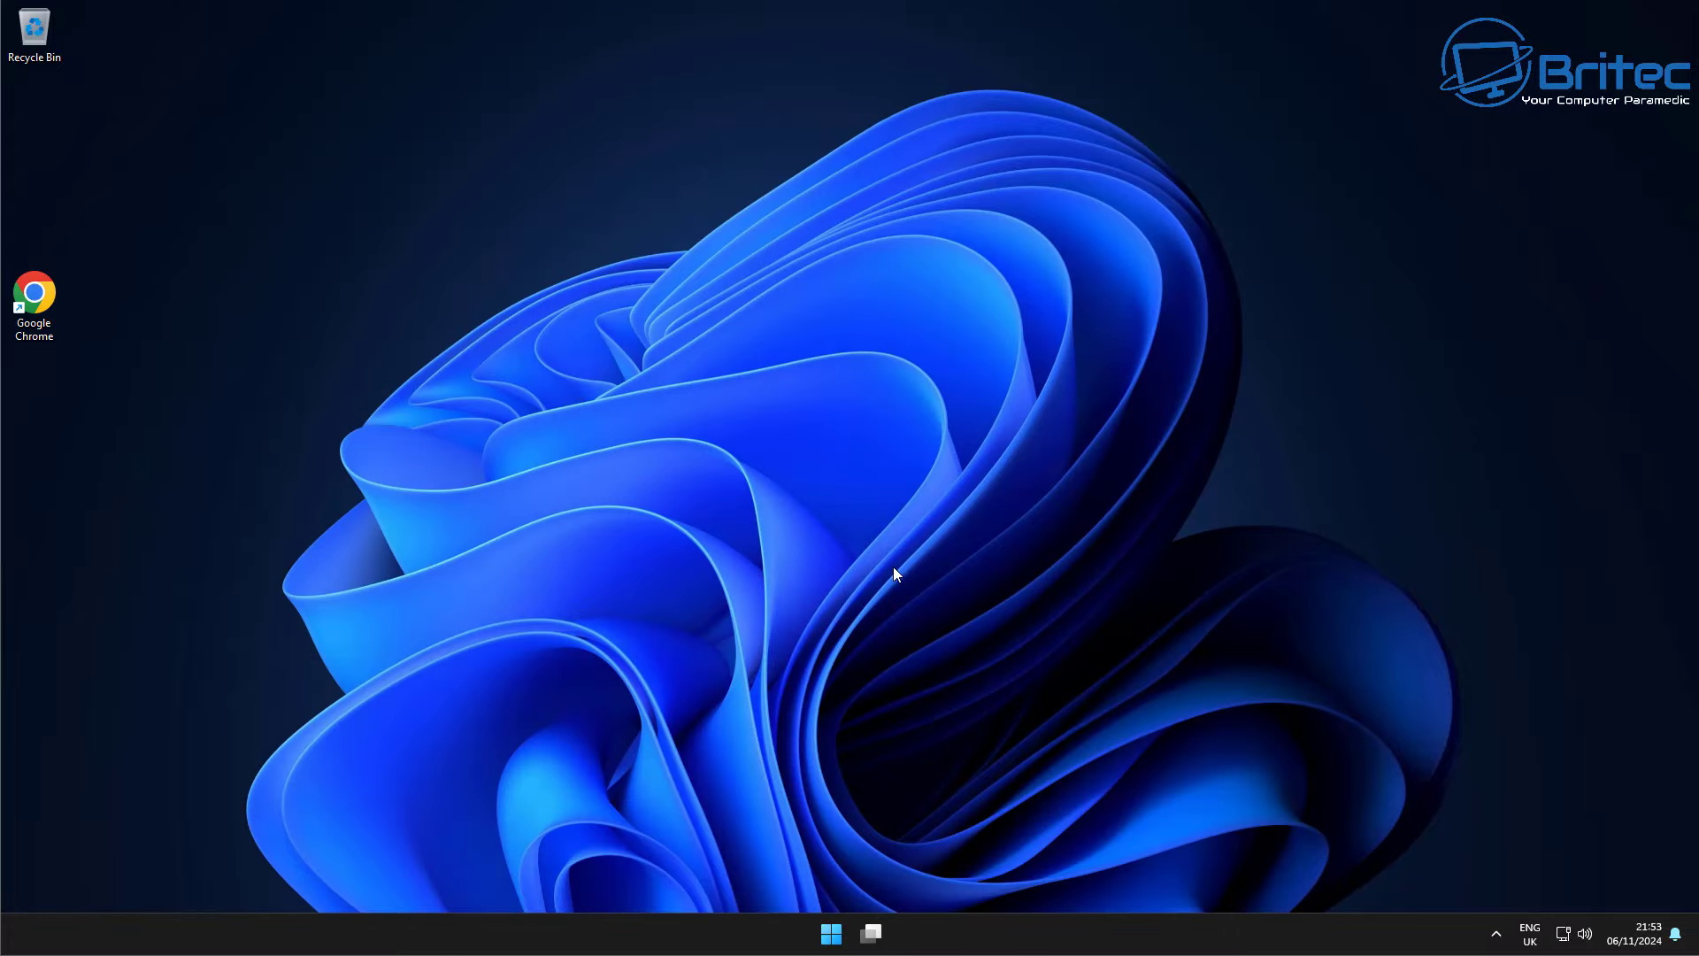
# In Settings > Apps > Installed apps, uninstall Feedback Hub.
pyautogui.click(815, 944)
pyautogui.click(623, 424)
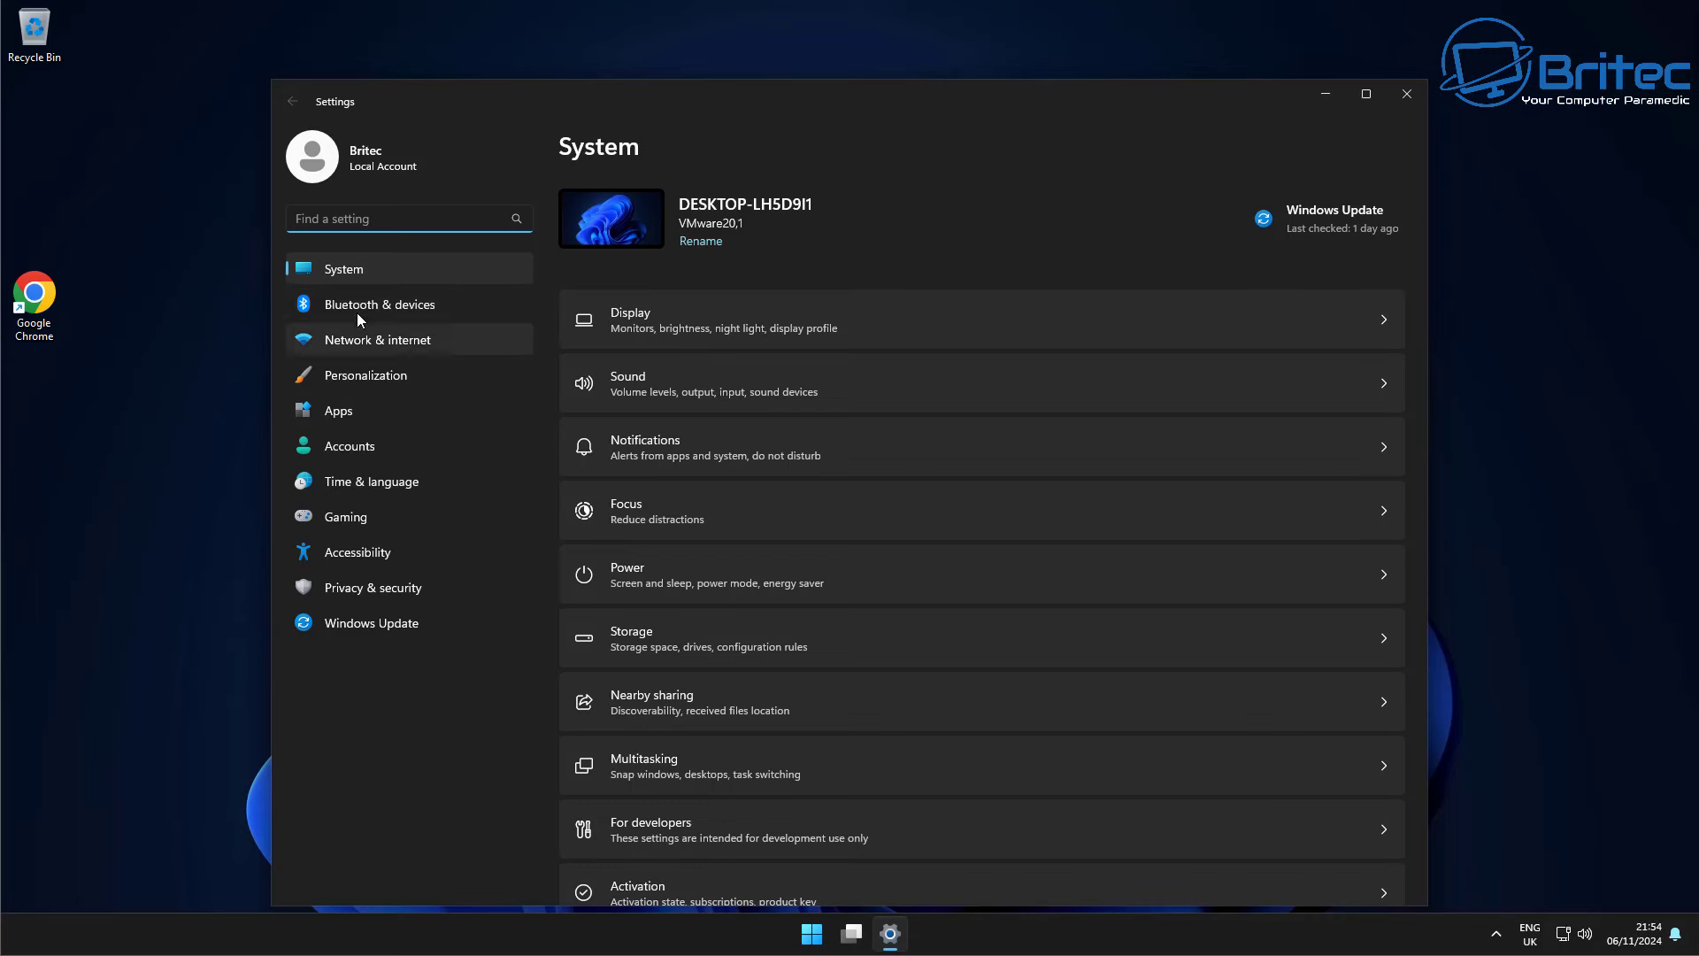
pyautogui.click(340, 411)
pyautogui.click(830, 205)
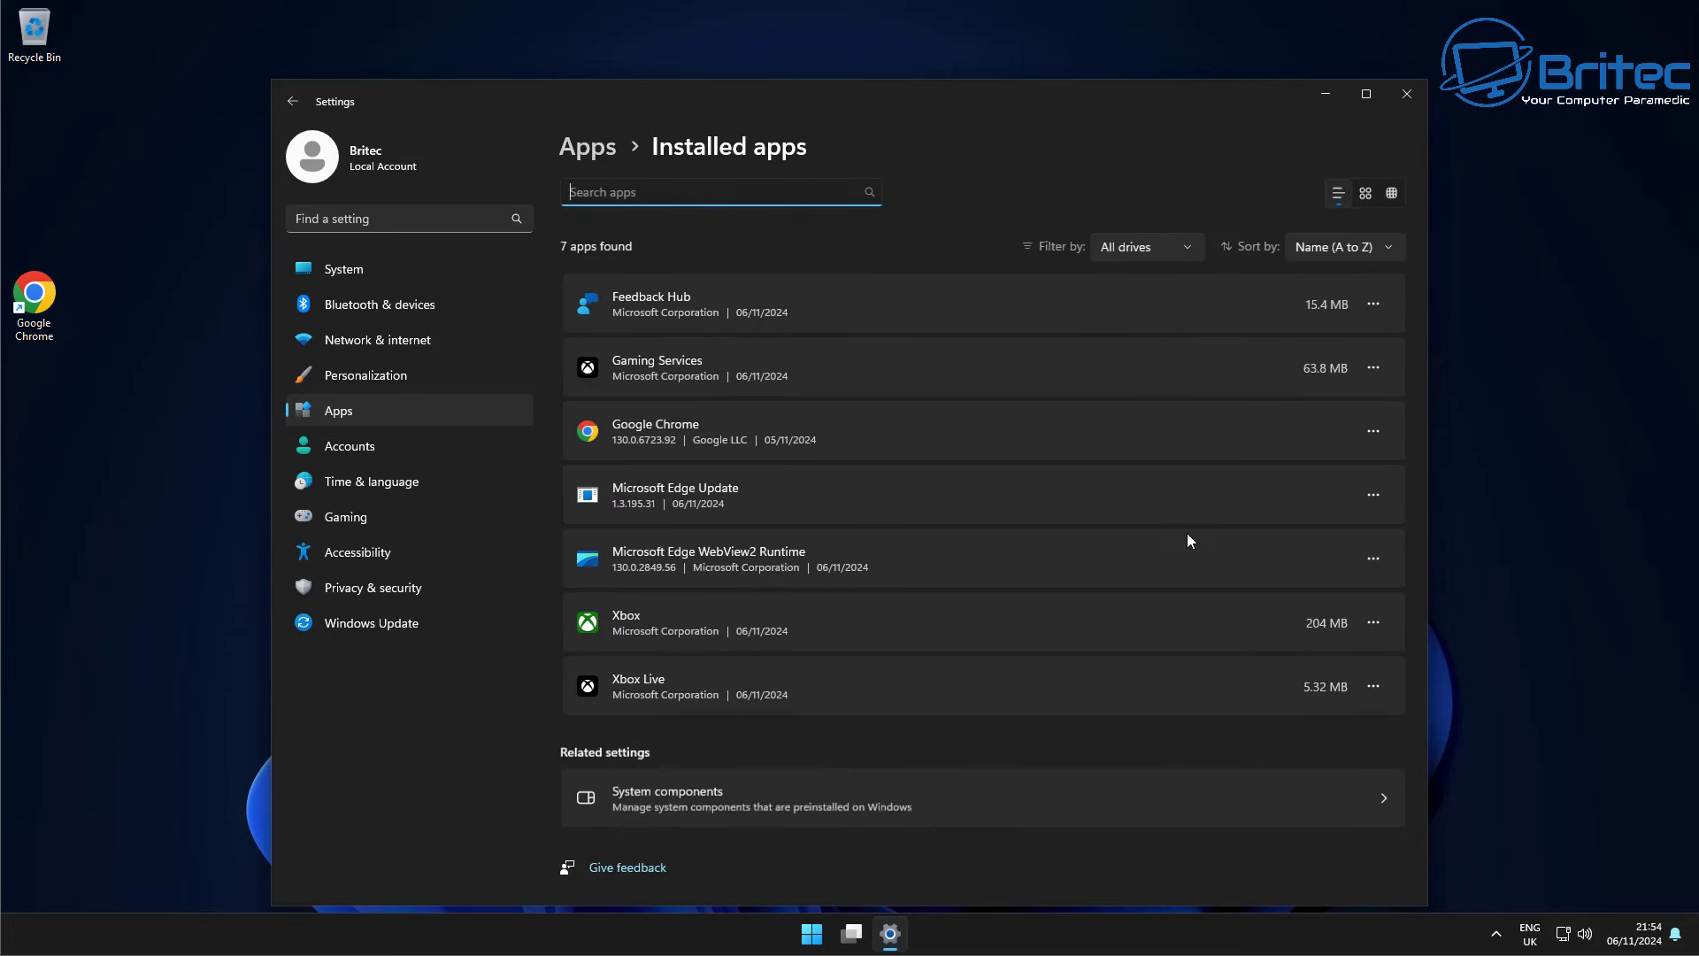
pyautogui.click(1372, 303)
pyautogui.click(1225, 400)
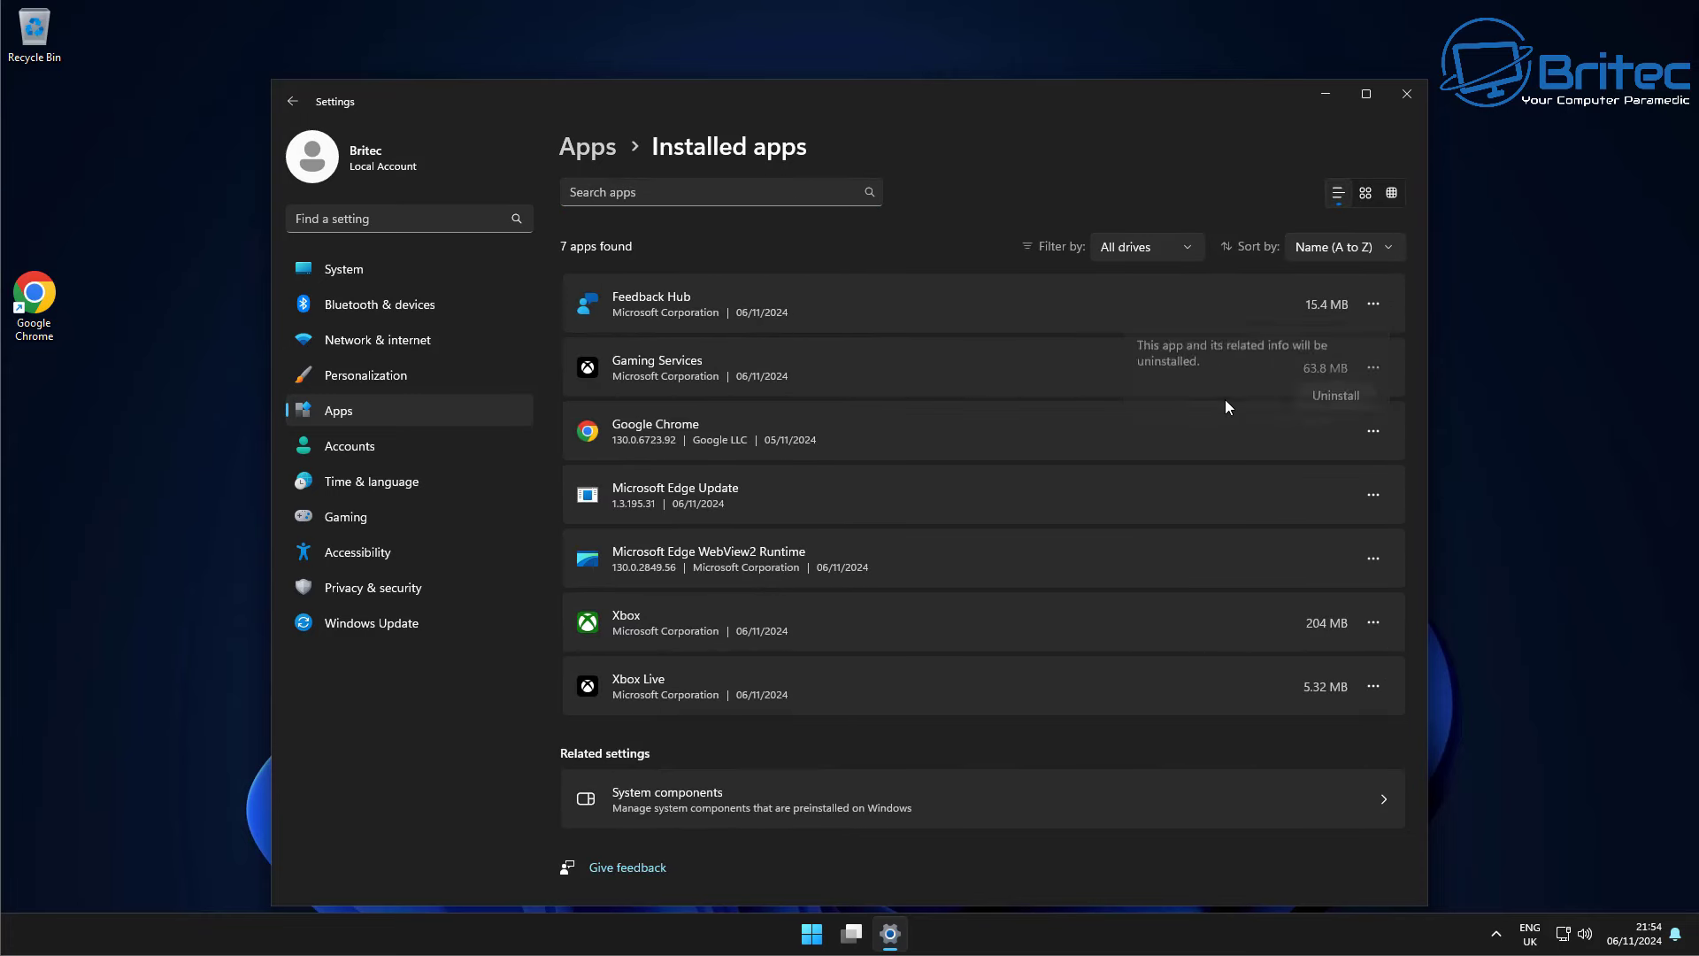
pyautogui.click(1335, 396)
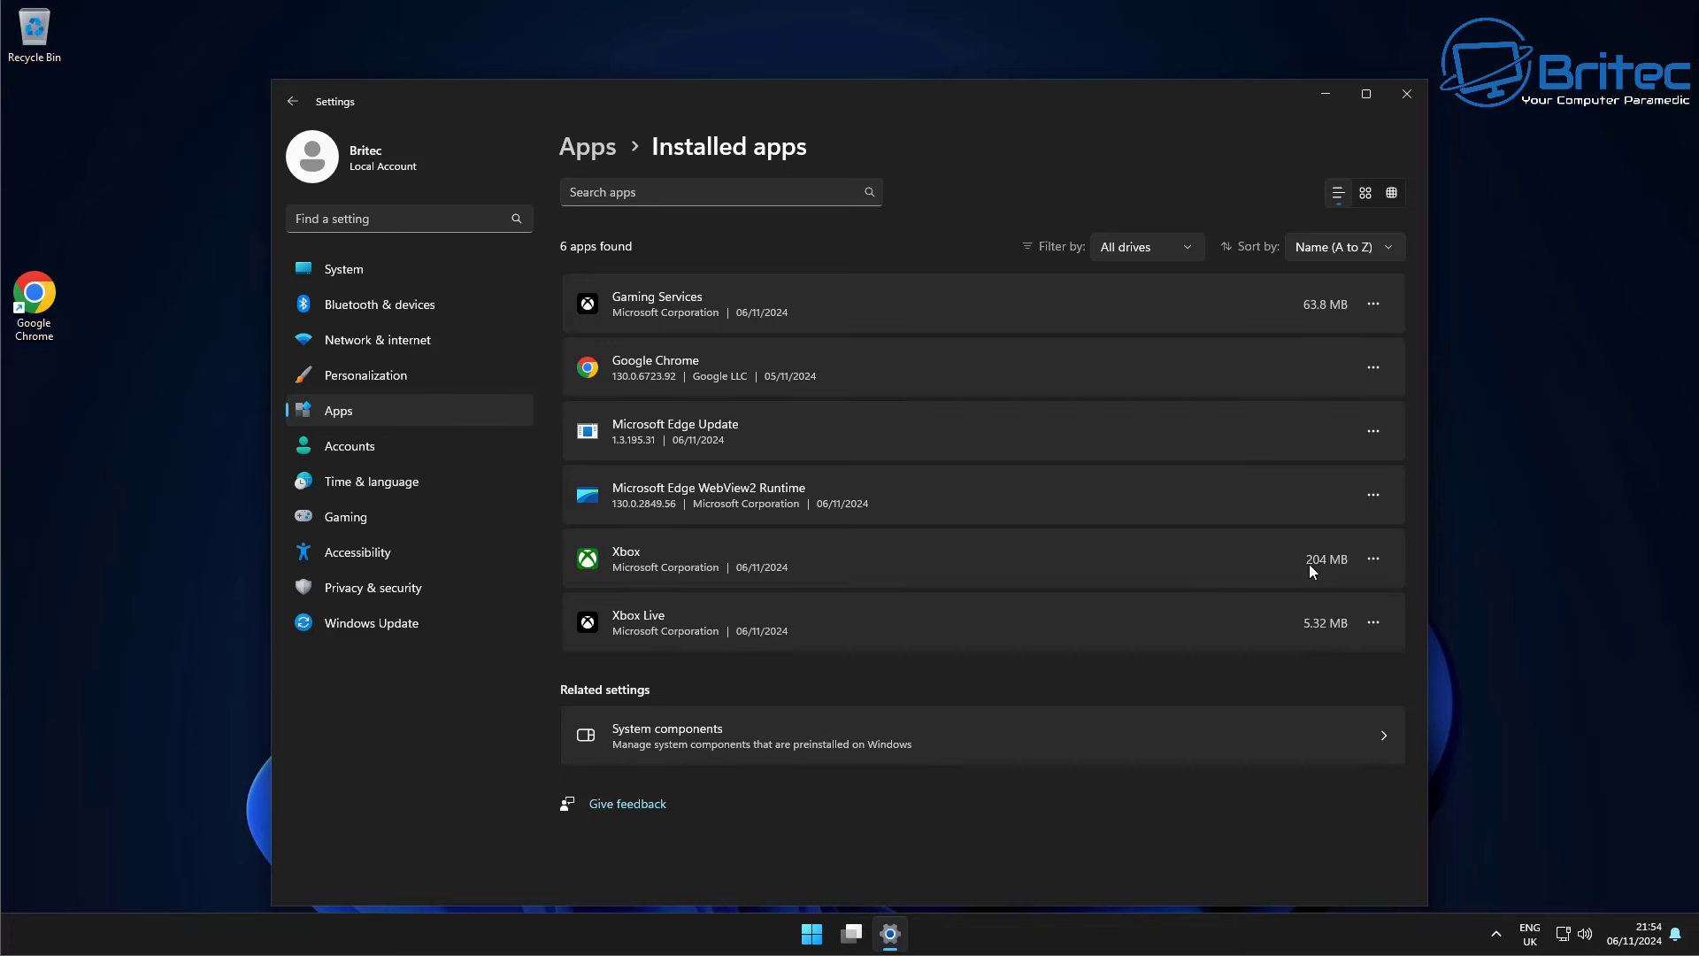
# Inspect the Xbox and Xbox Live options, then uninstall the Xbox app.
pyautogui.click(1373, 559)
pyautogui.click(1031, 620)
pyautogui.click(1374, 622)
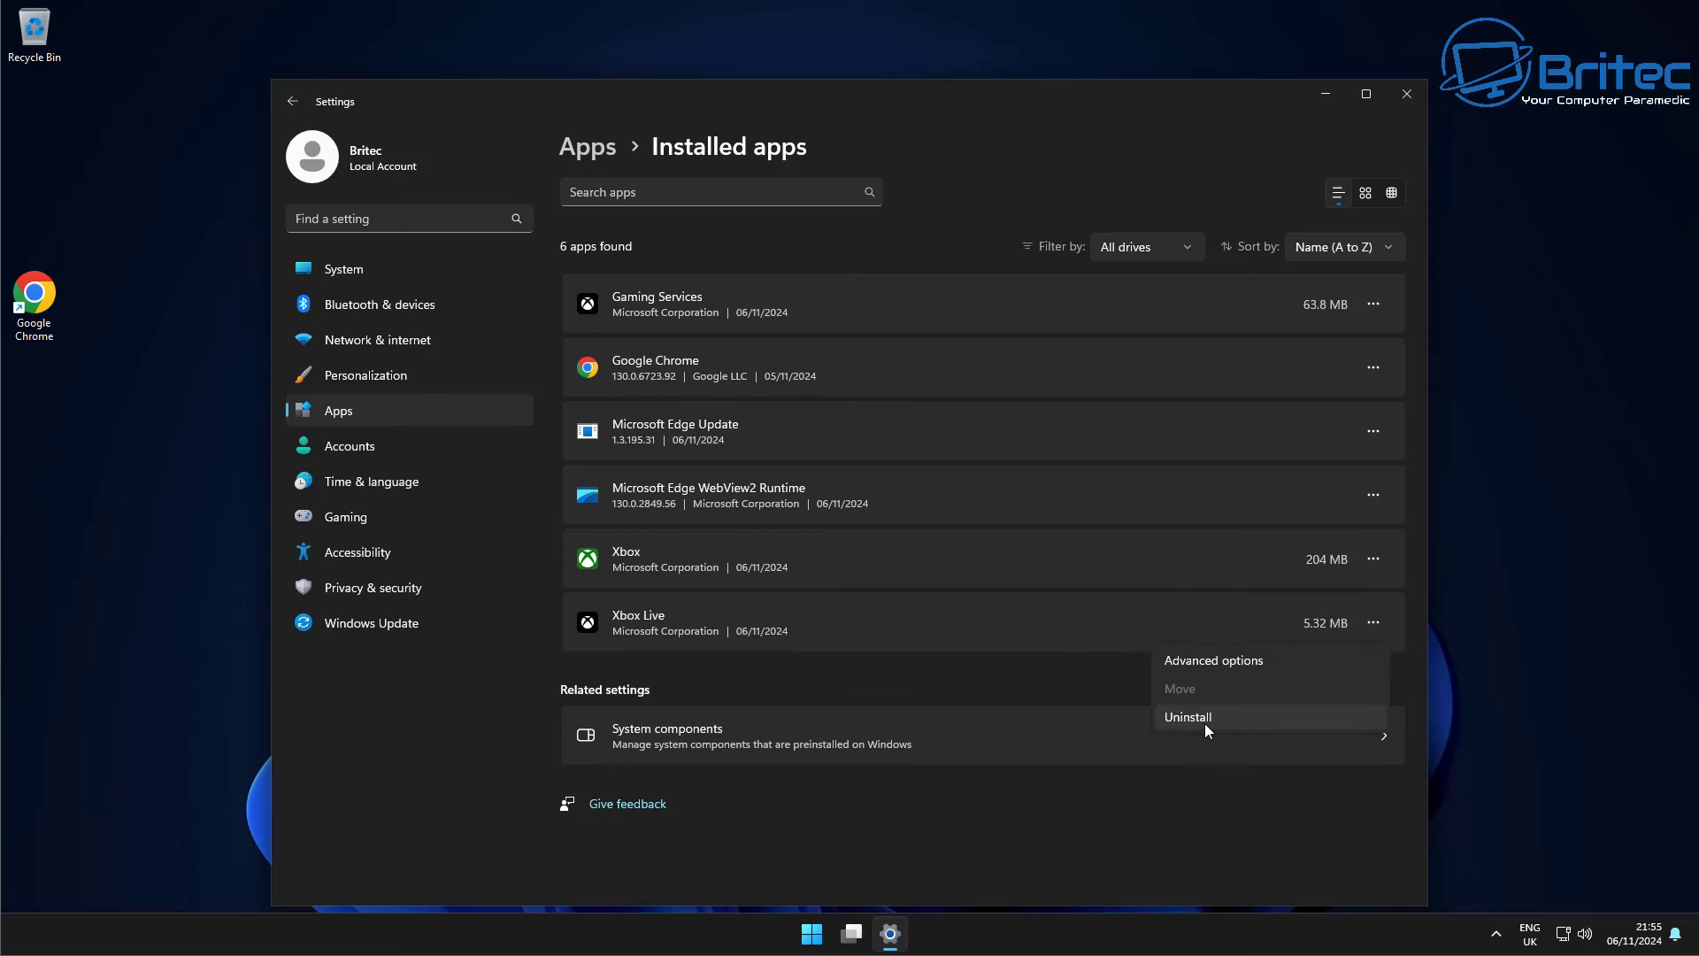
pyautogui.click(1108, 560)
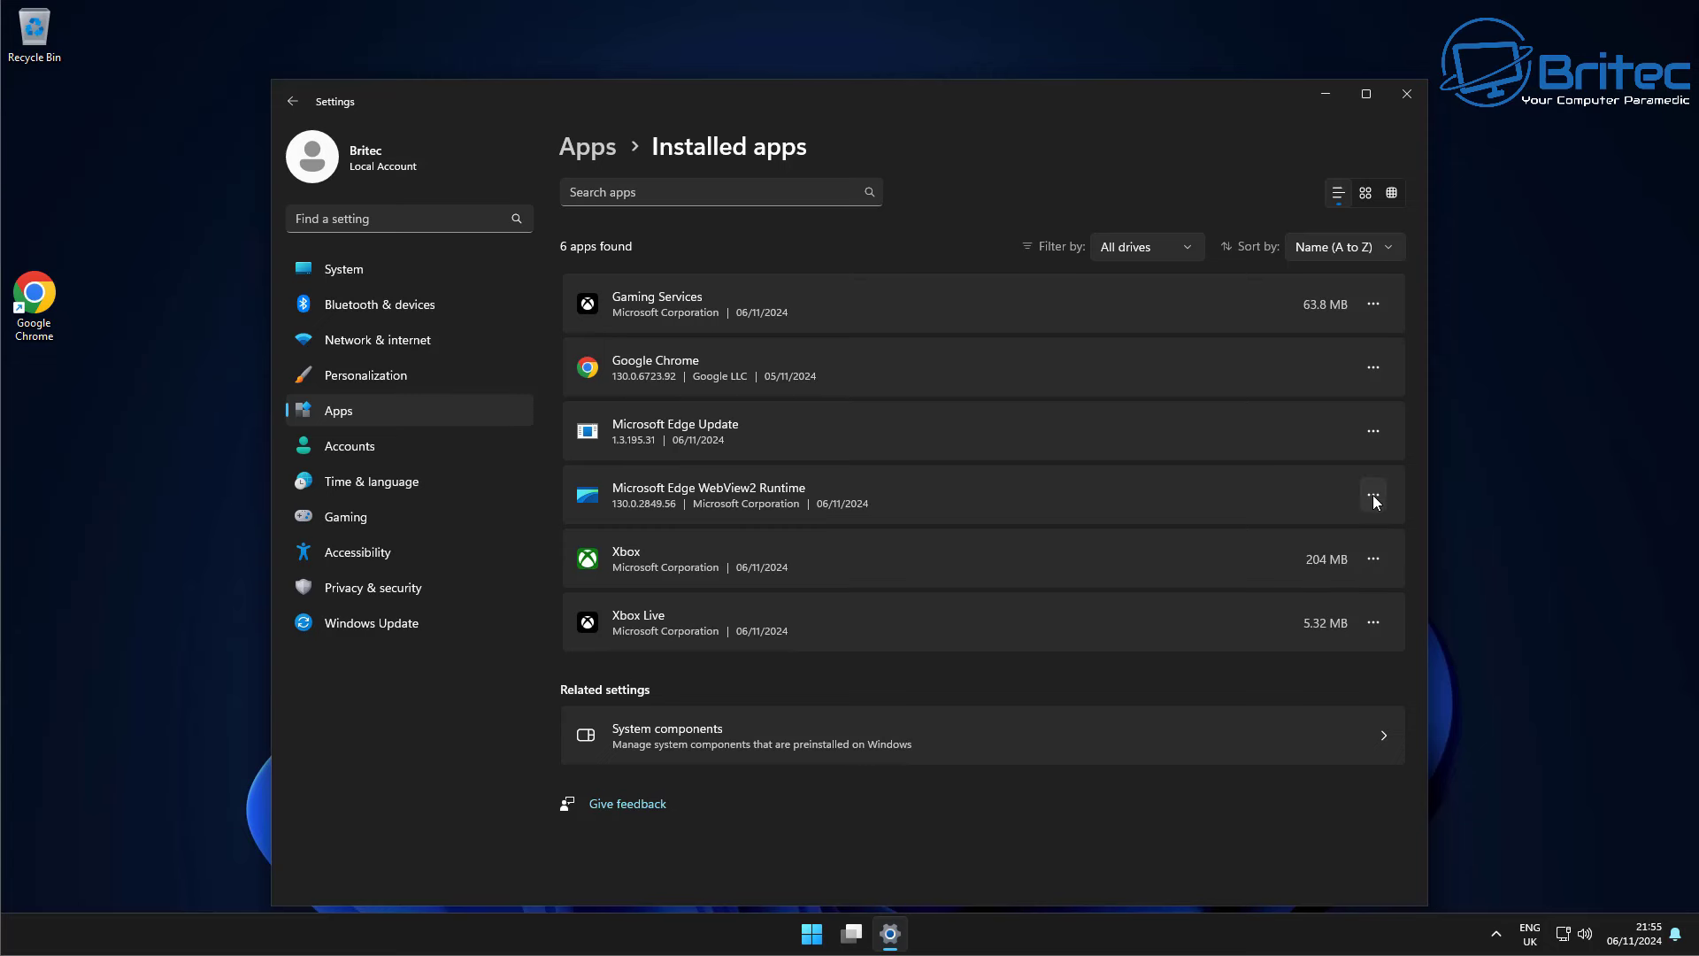
pyautogui.click(1373, 558)
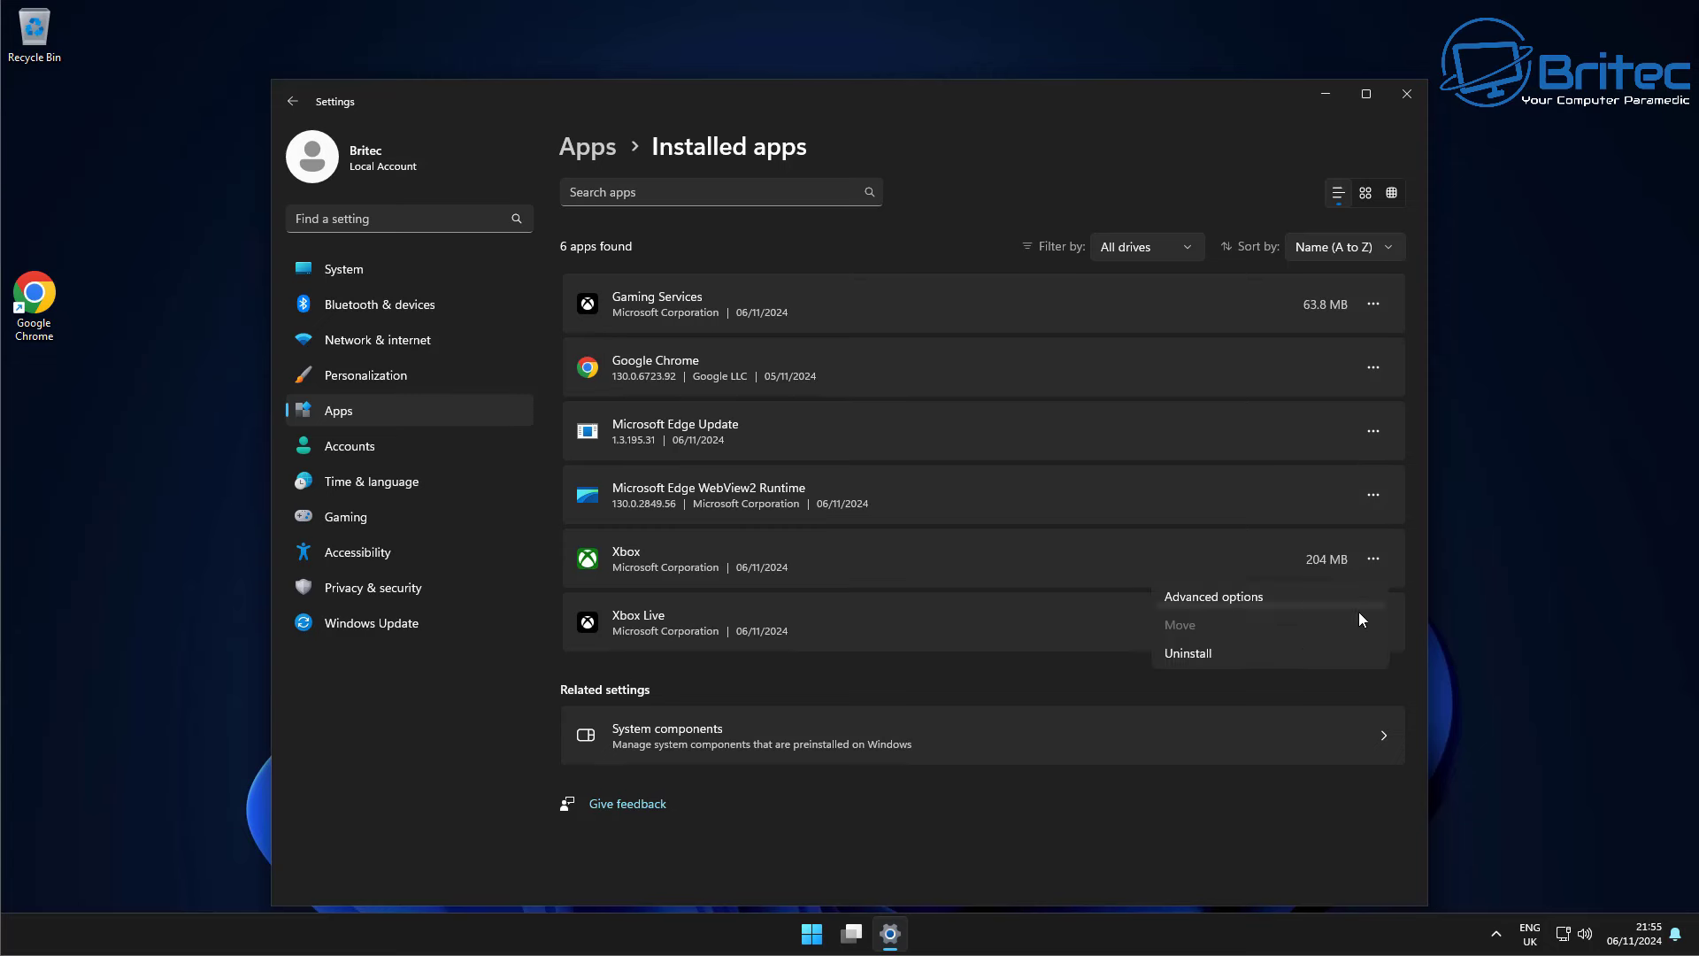
pyautogui.click(1255, 651)
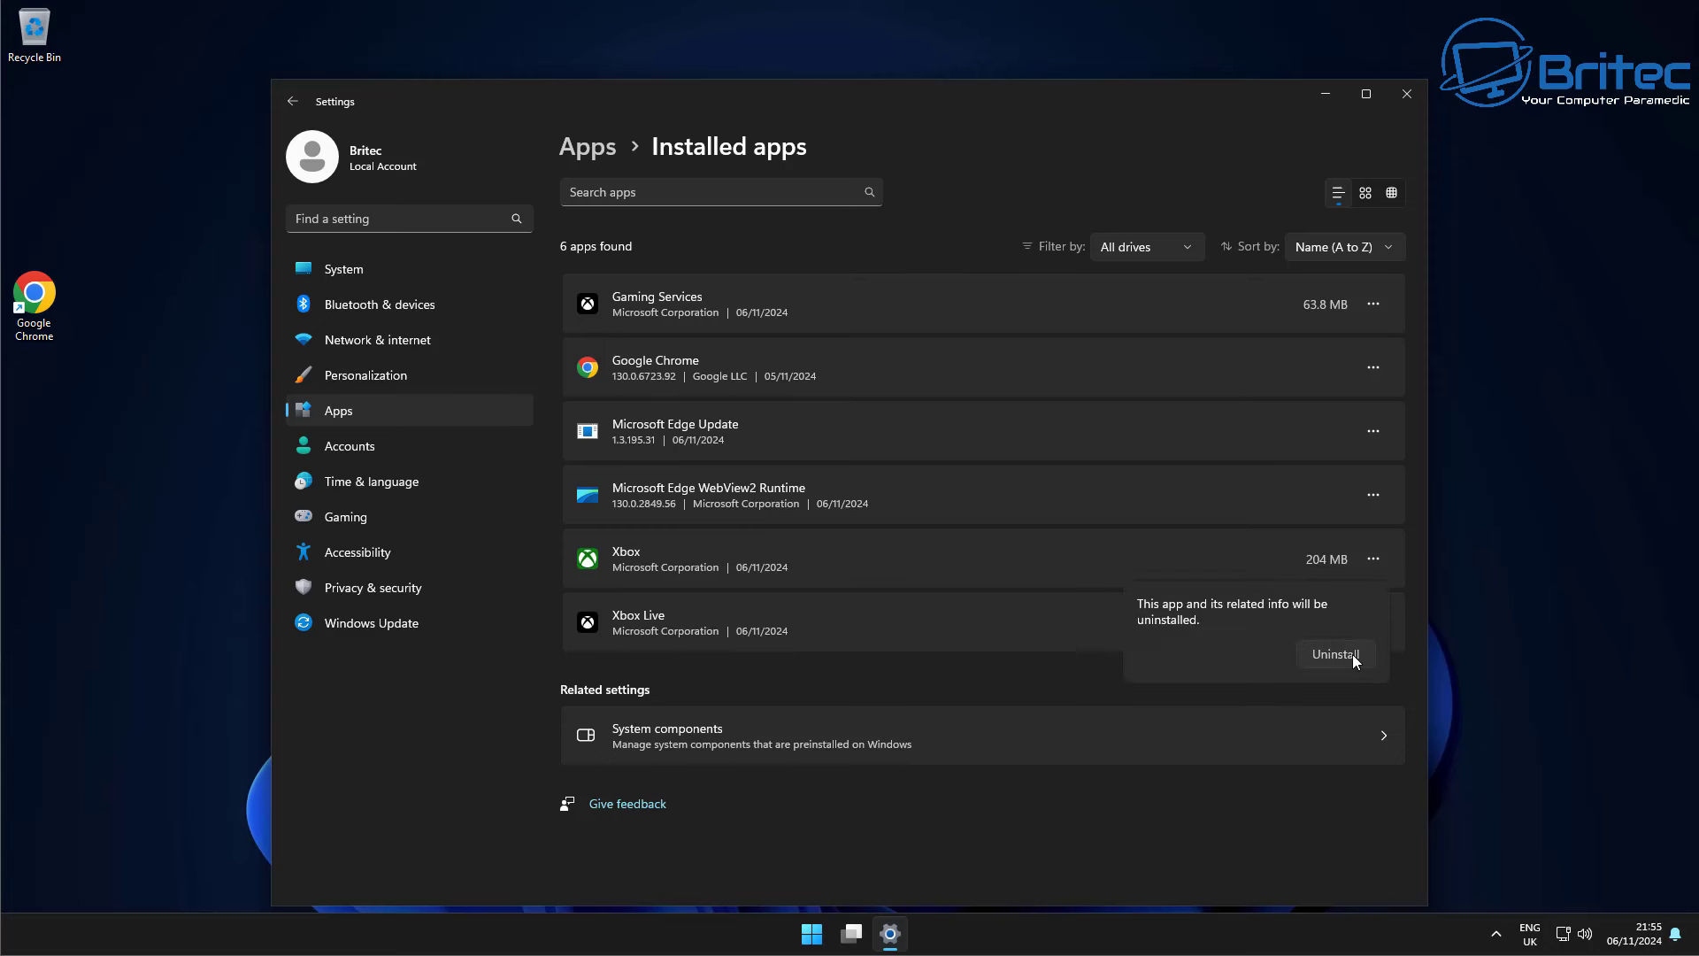
pyautogui.click(1352, 654)
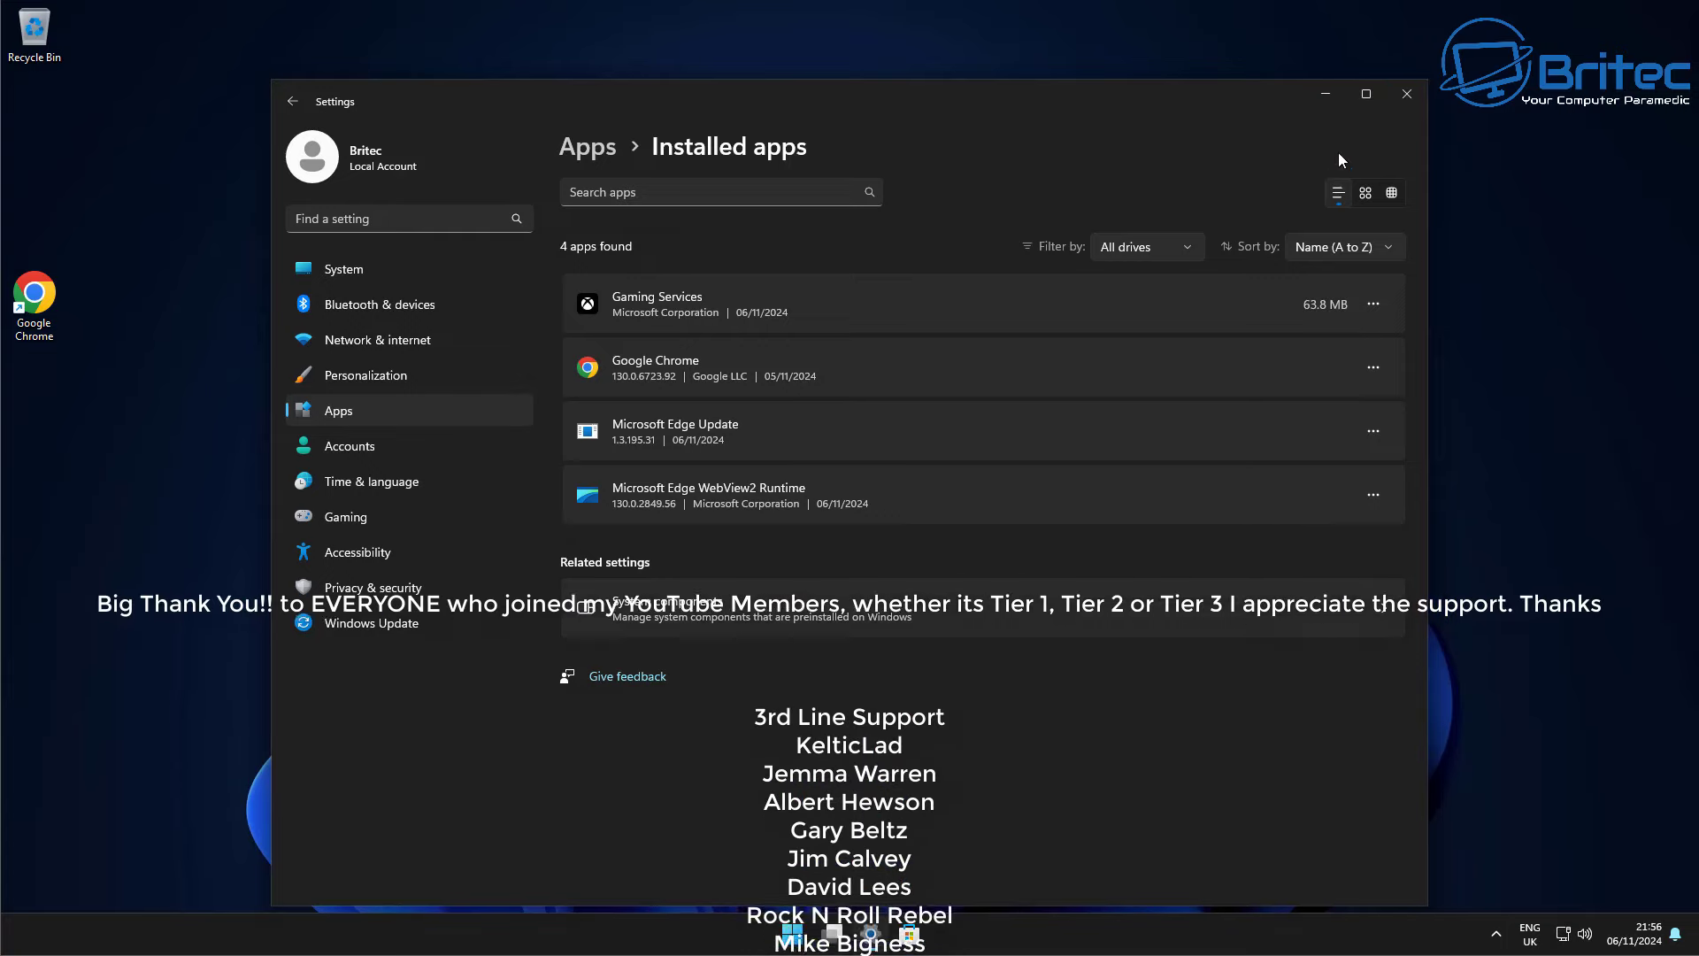
# Close Settings, then launch Microsoft Store from the taskbar and close it again.
pyautogui.click(1406, 94)
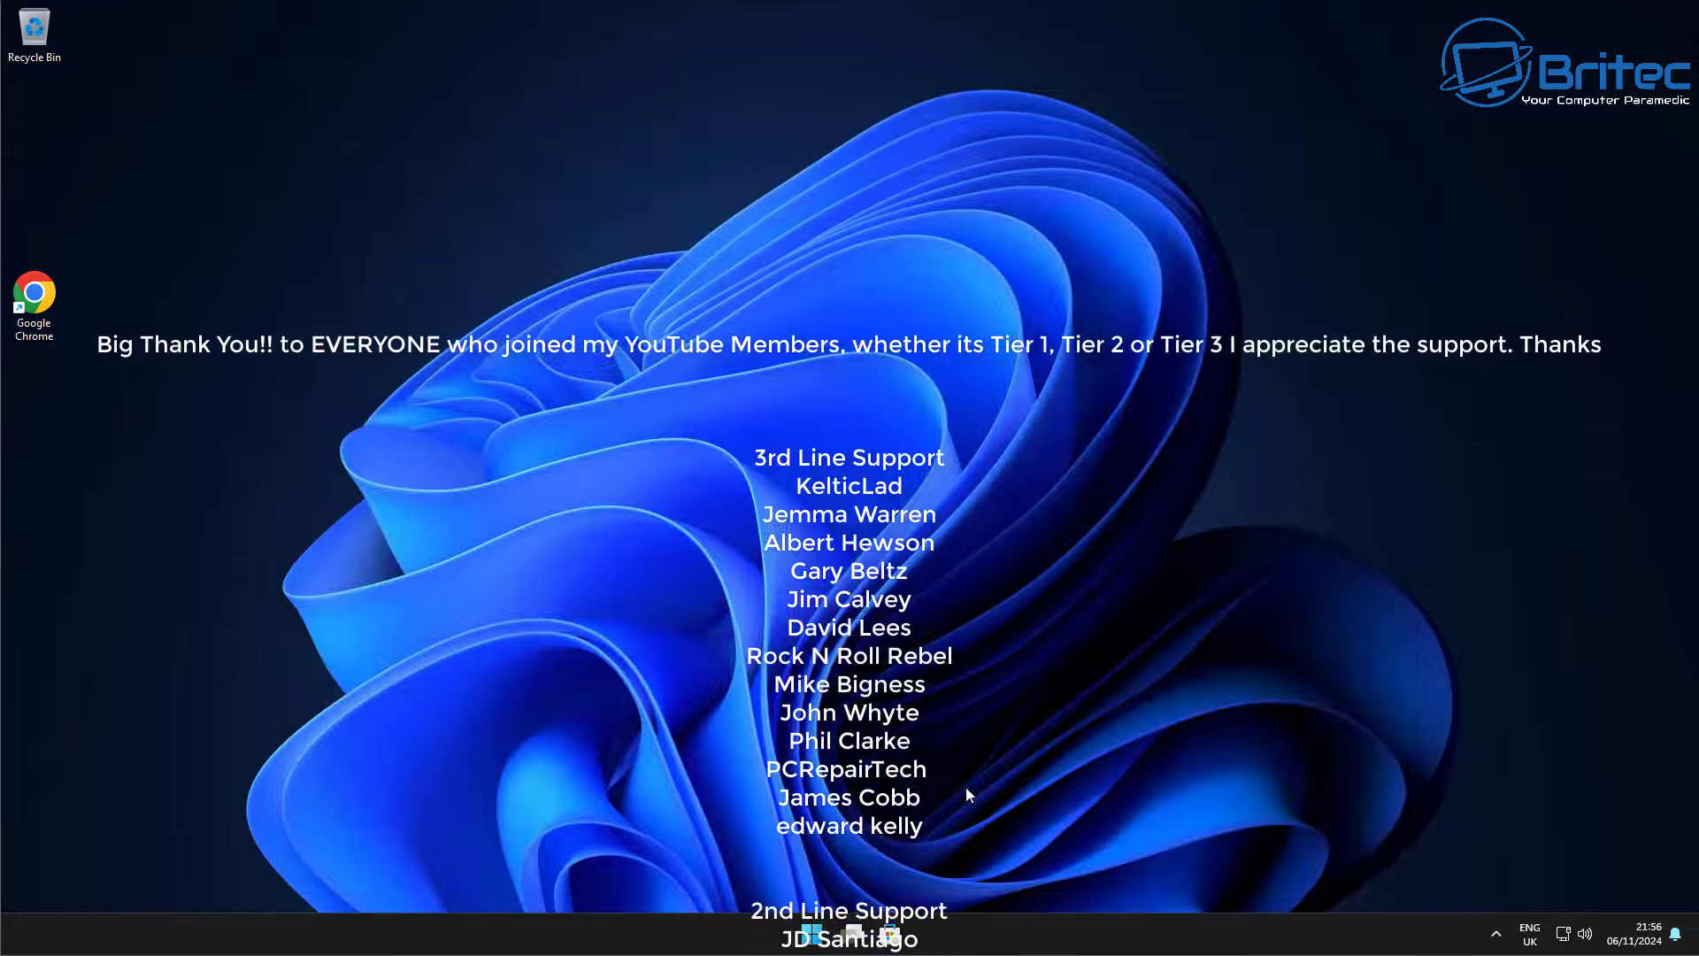
pyautogui.click(889, 934)
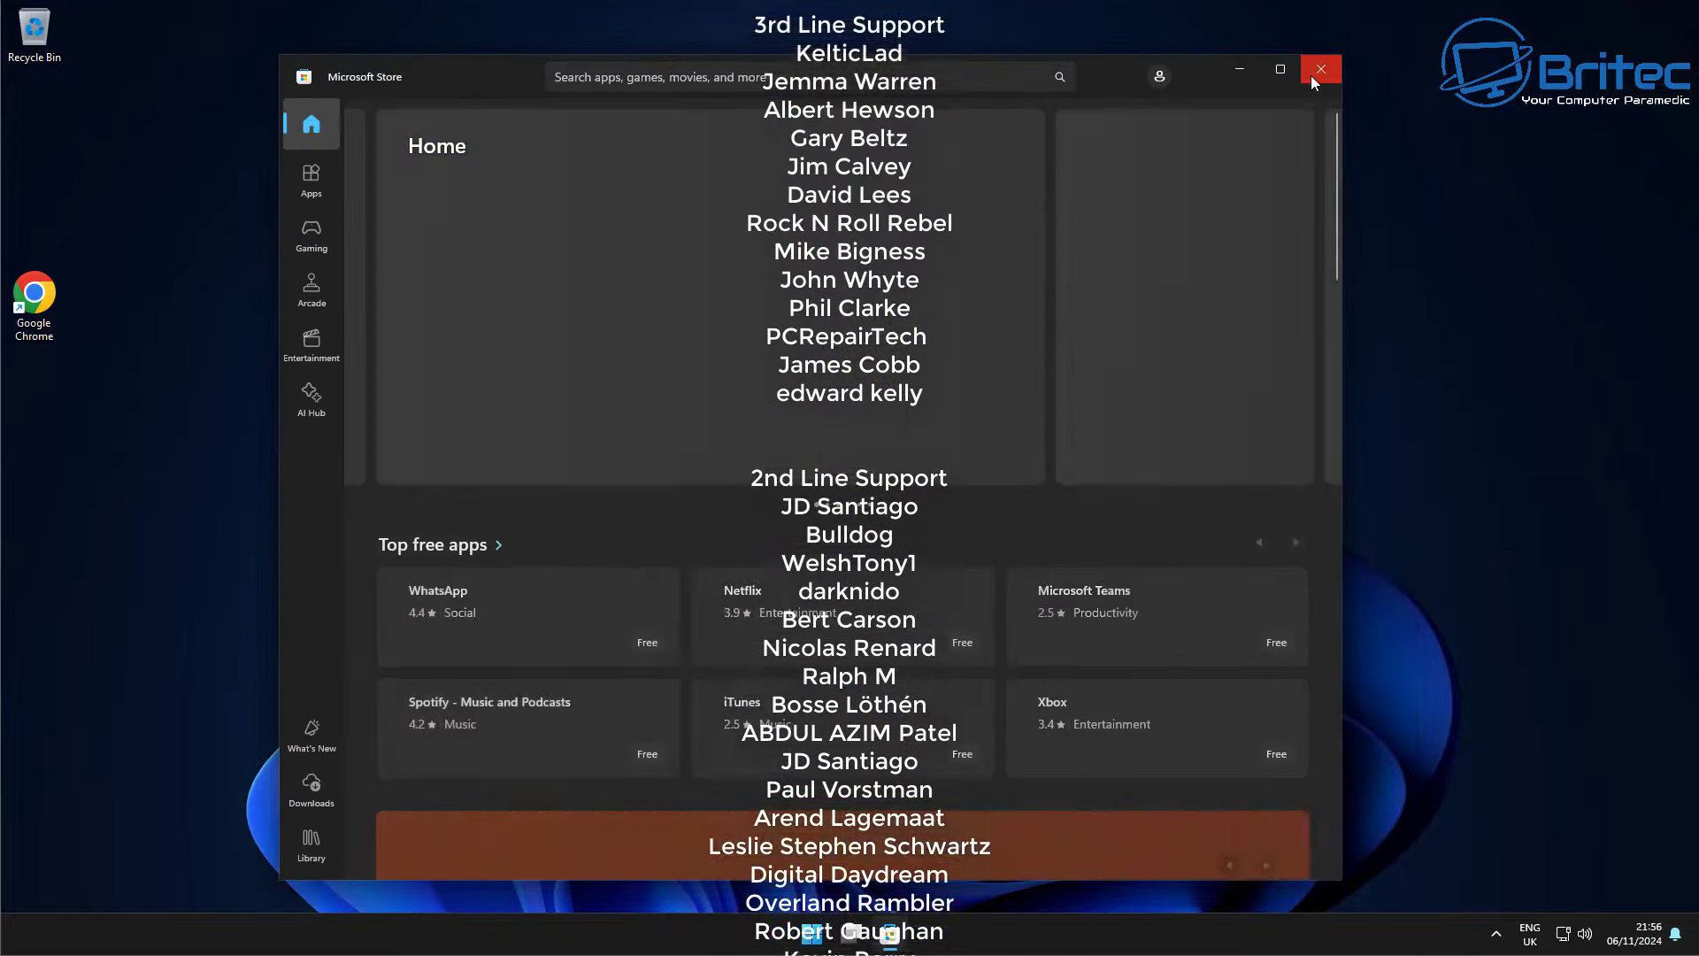
pyautogui.click(1320, 70)
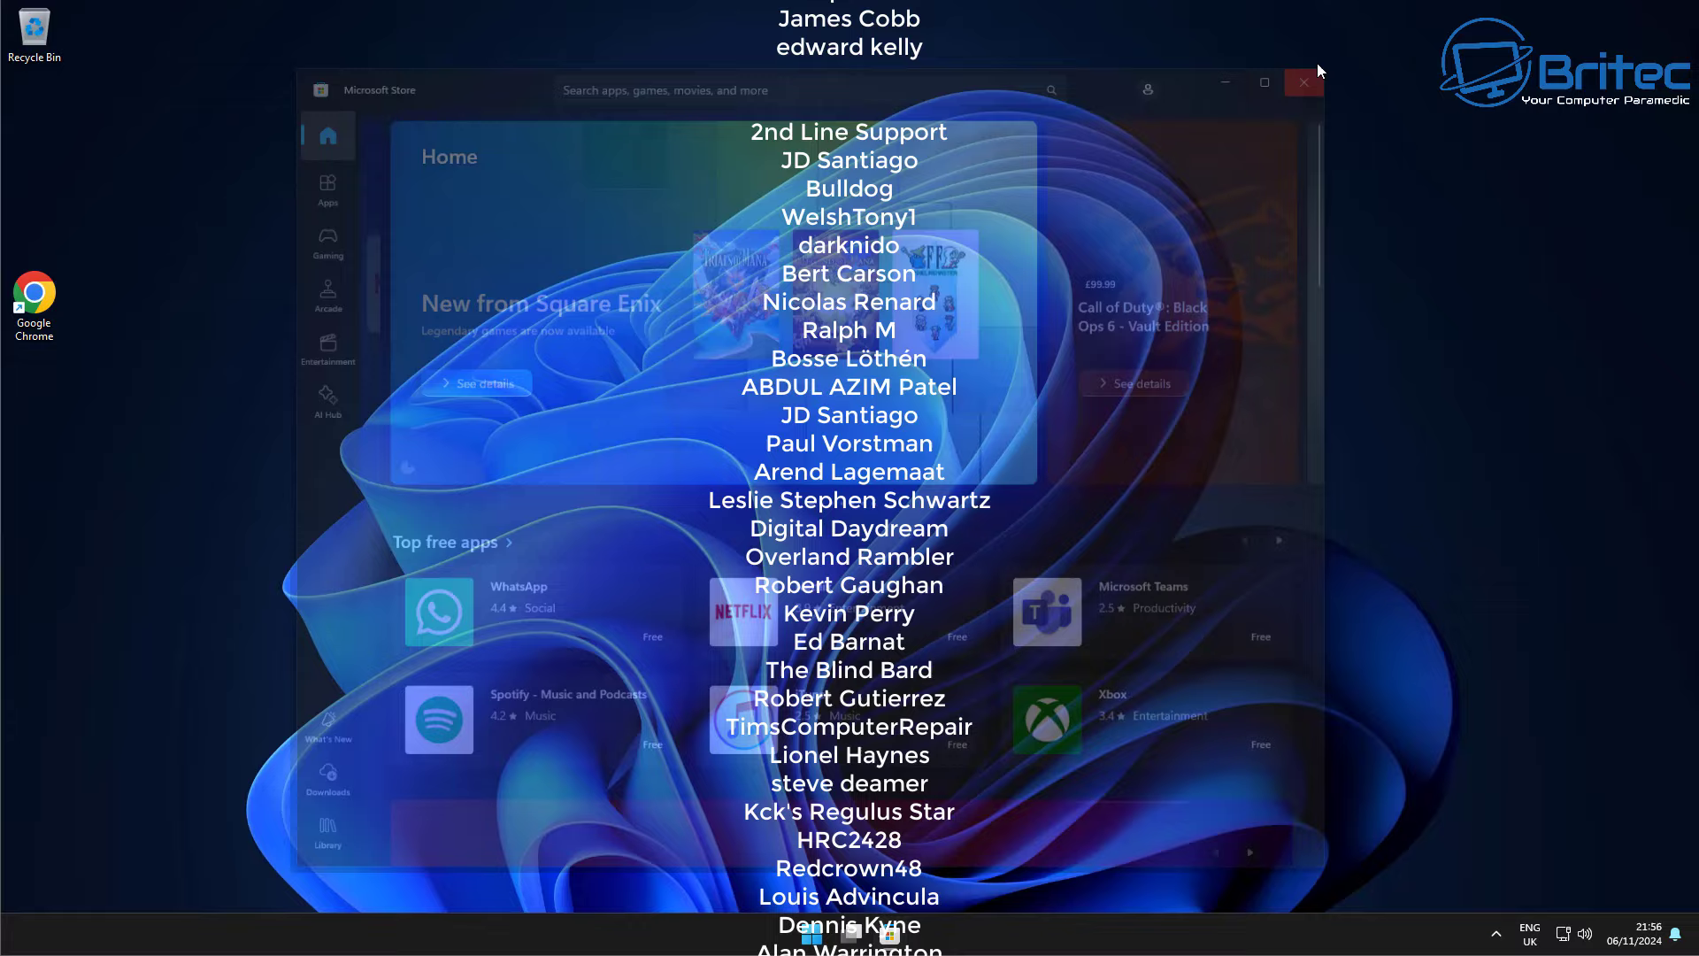